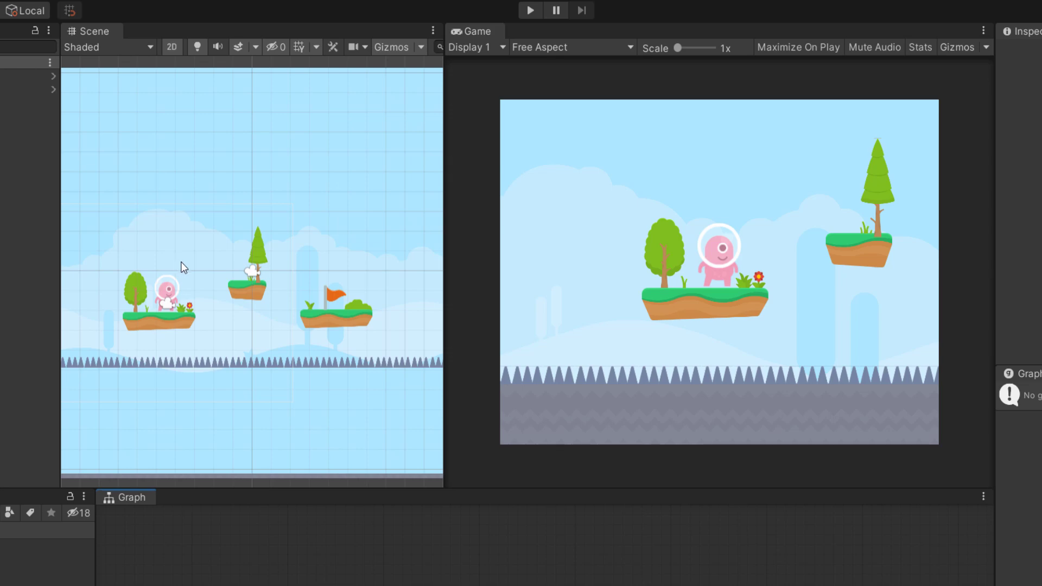
- Add a Flow Machine component, plus Variables, to the Objective object under Level
scroll(247, 305, "up", 3)
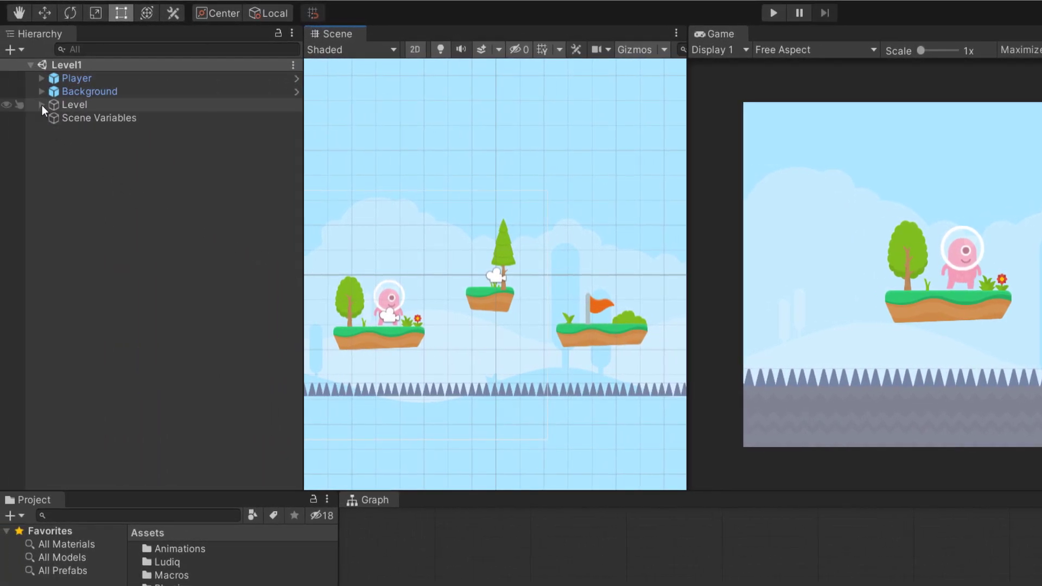
left_click(41, 104)
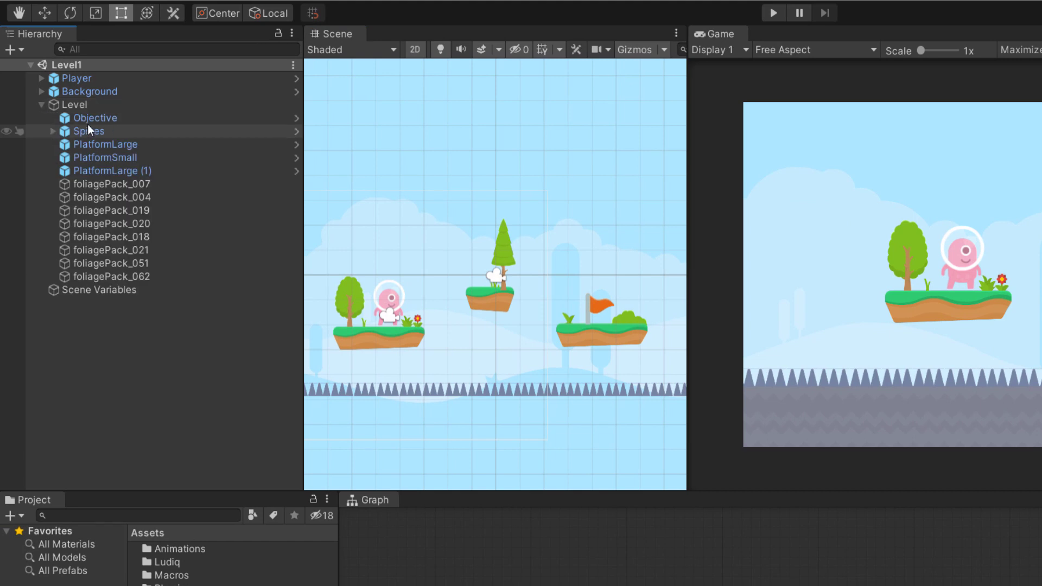
left_click(106, 119)
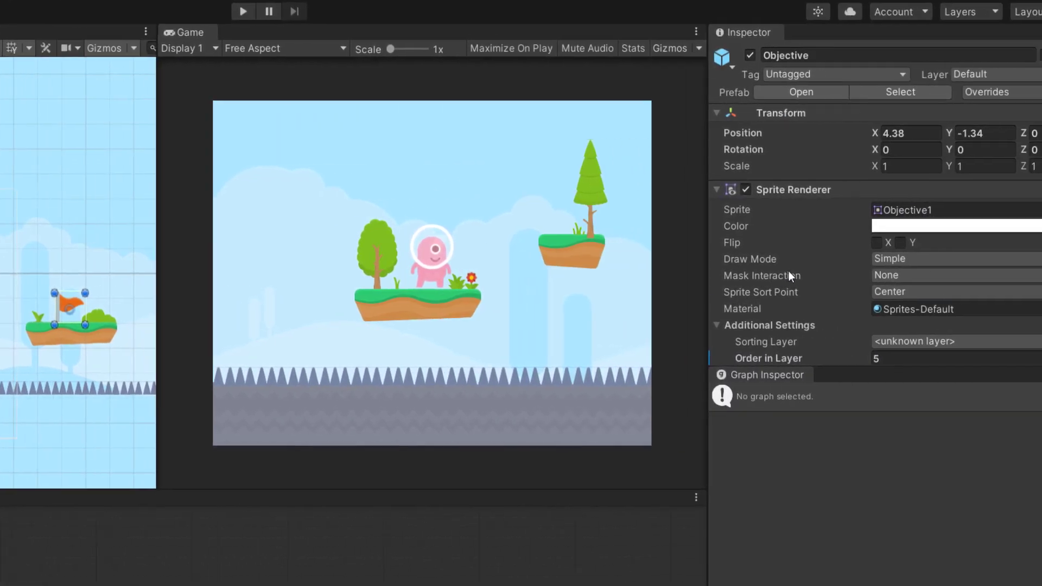
scroll(737, 258, "down", 5)
scroll(737, 258, "down", 10)
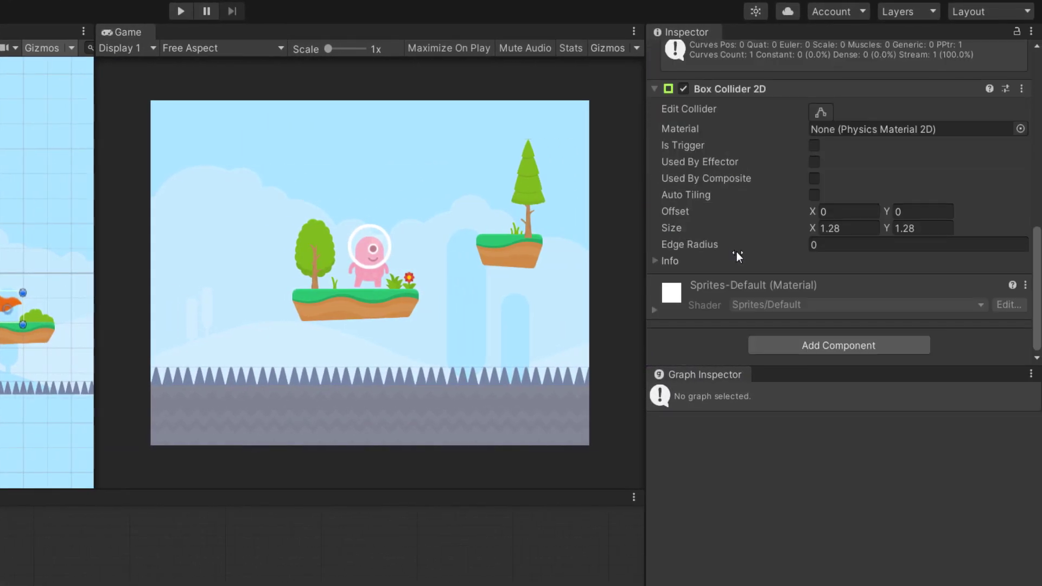
left_click(826, 344)
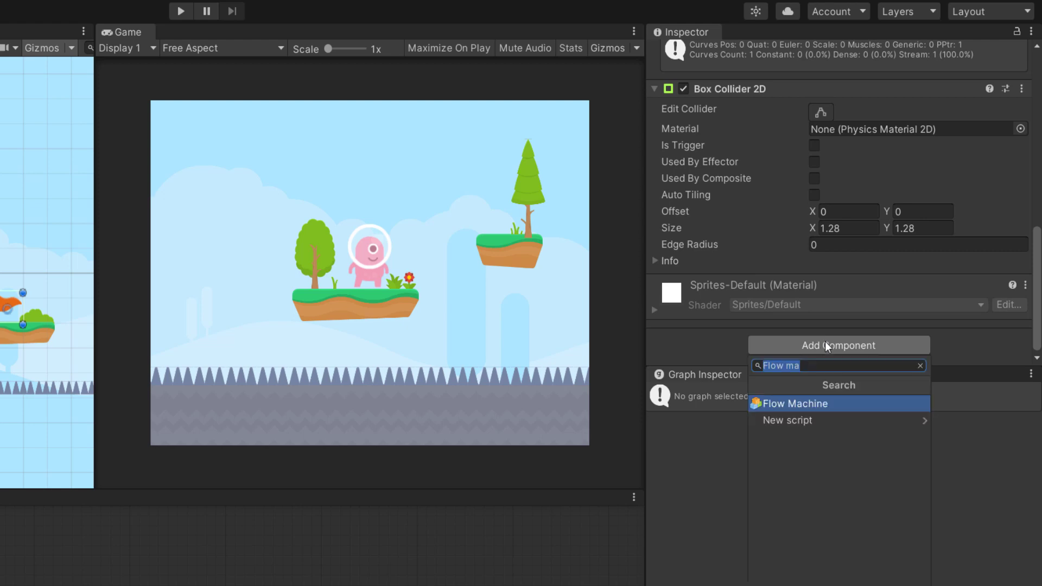
left_click(807, 406)
scroll(807, 299, "down", 5)
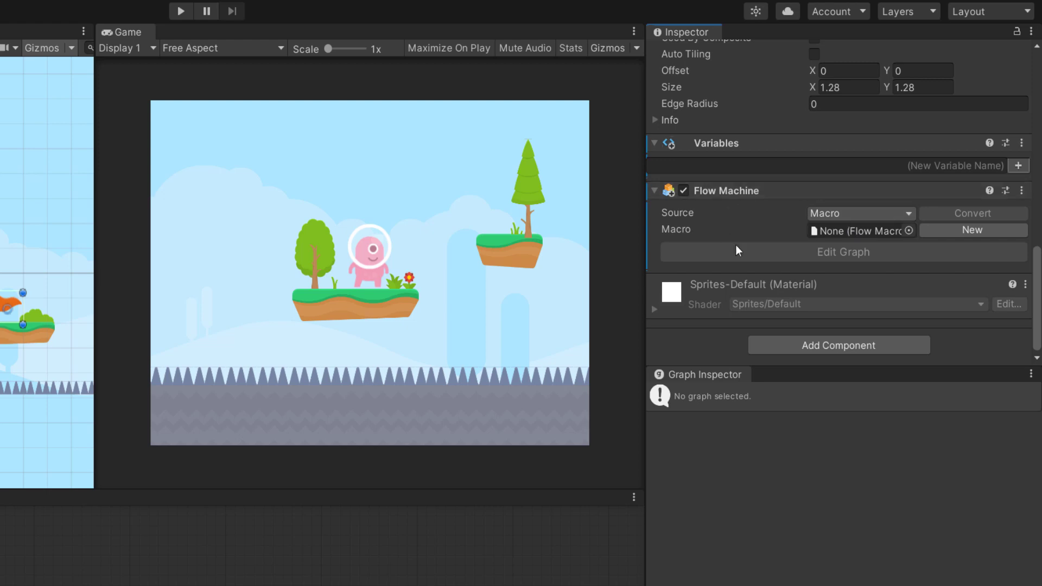
- Create a new flow macro named Objective in Assets/Macros for the Flow Machine
left_click(950, 236)
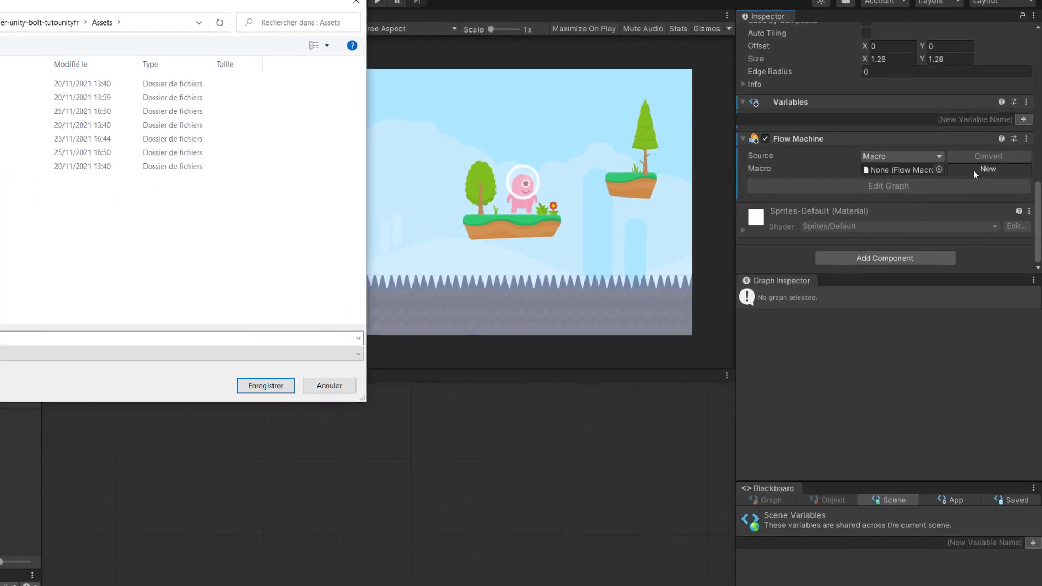
left_click_drag(136, 2, 371, 102)
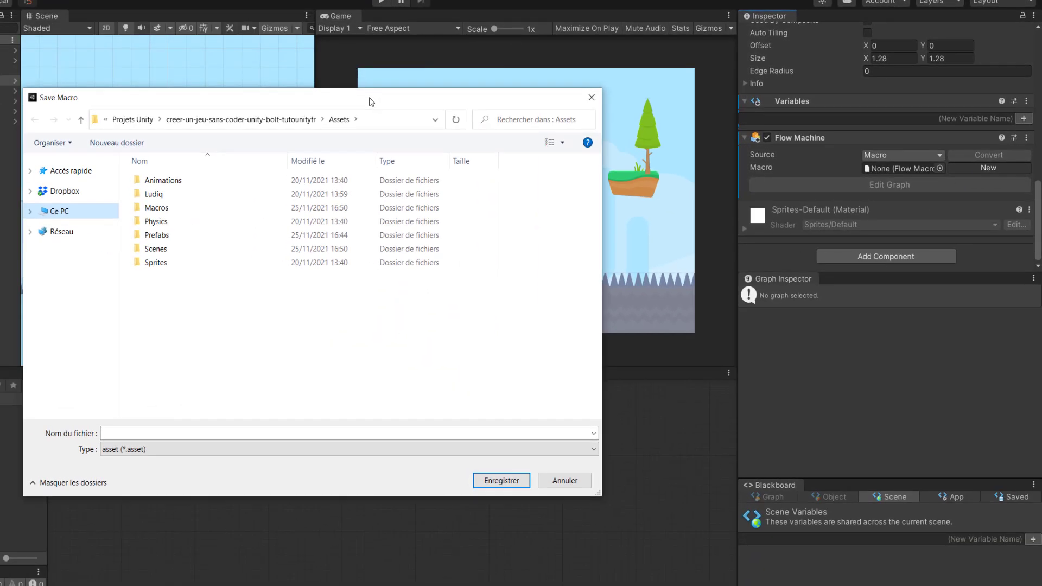
double_click(152, 210)
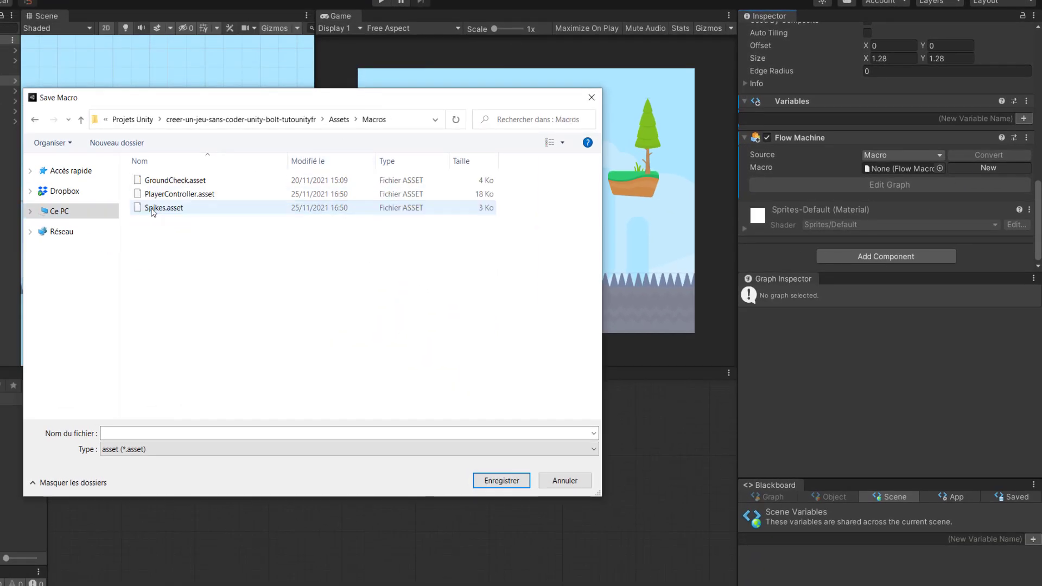
left_click(171, 433)
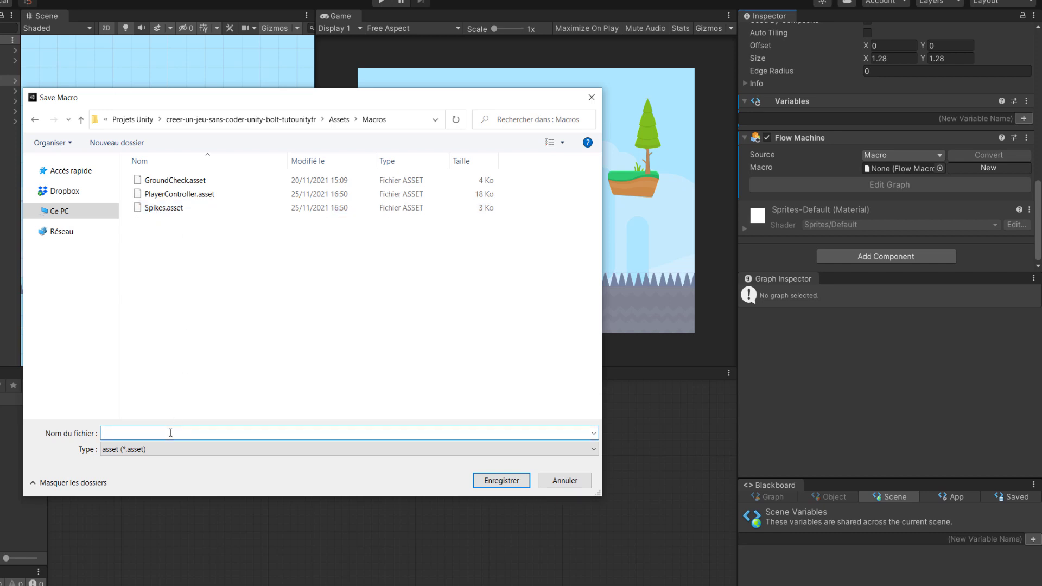
type("Objective")
left_click(503, 481)
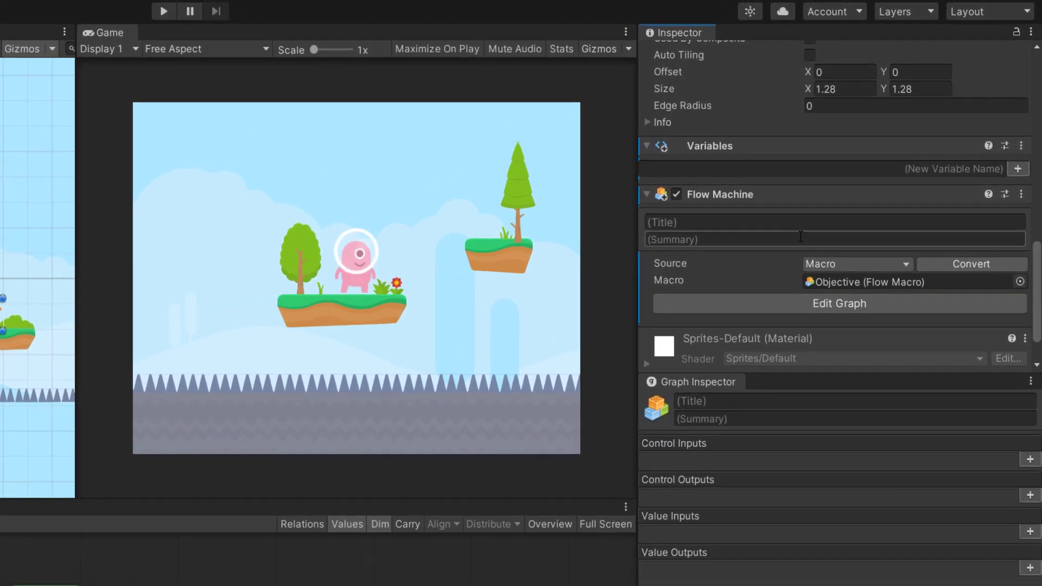
mouse_move(1037, 307)
left_mouse_down()
mouse_move(1024, 161)
mouse_move(948, 96)
left_mouse_up()
- Apply all overrides to the Objective prefab and delete the default Start and Update events
left_click(924, 93)
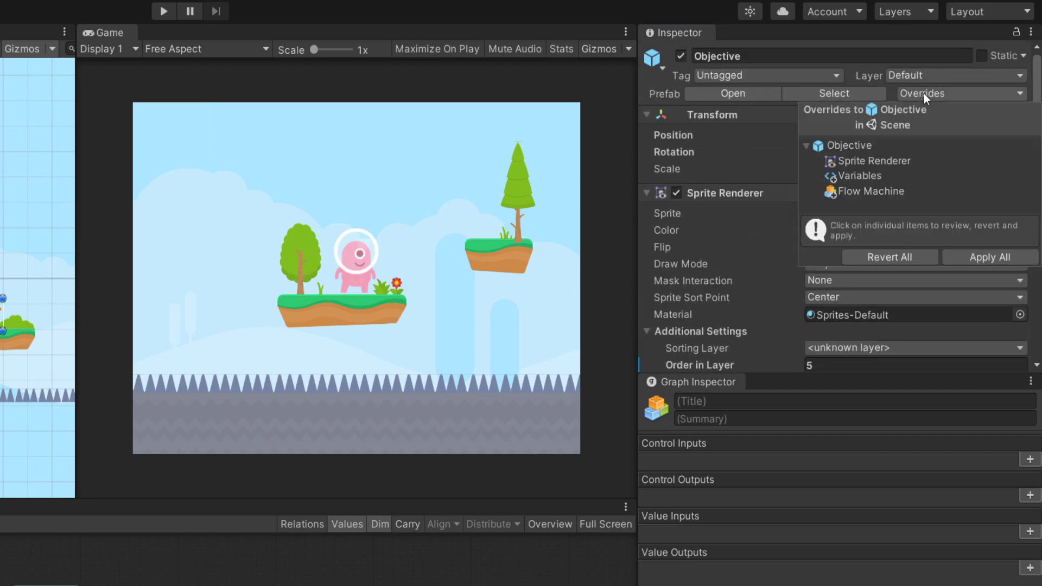
left_click(975, 253)
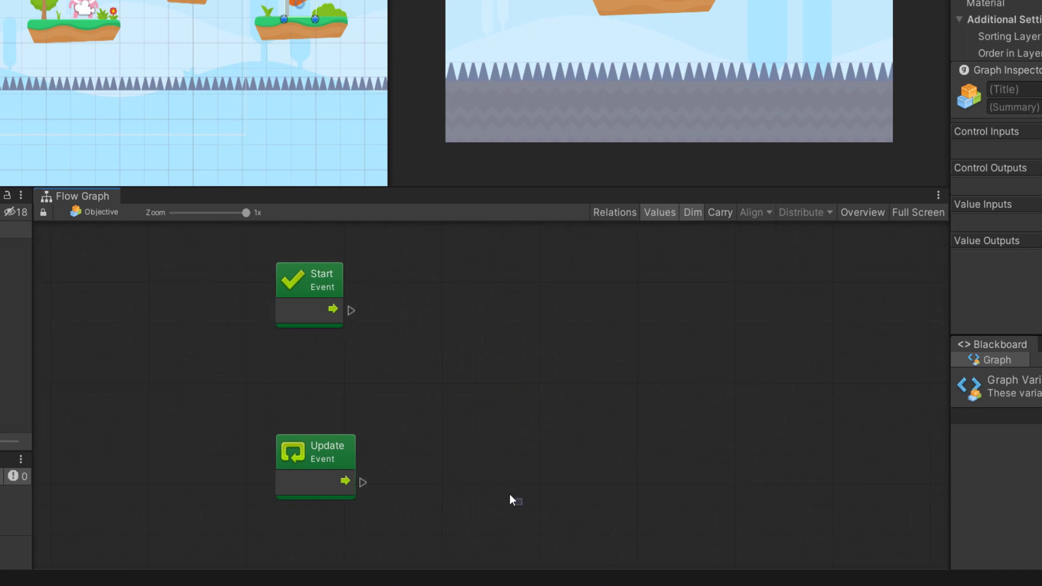
left_click_drag(511, 497, 223, 262)
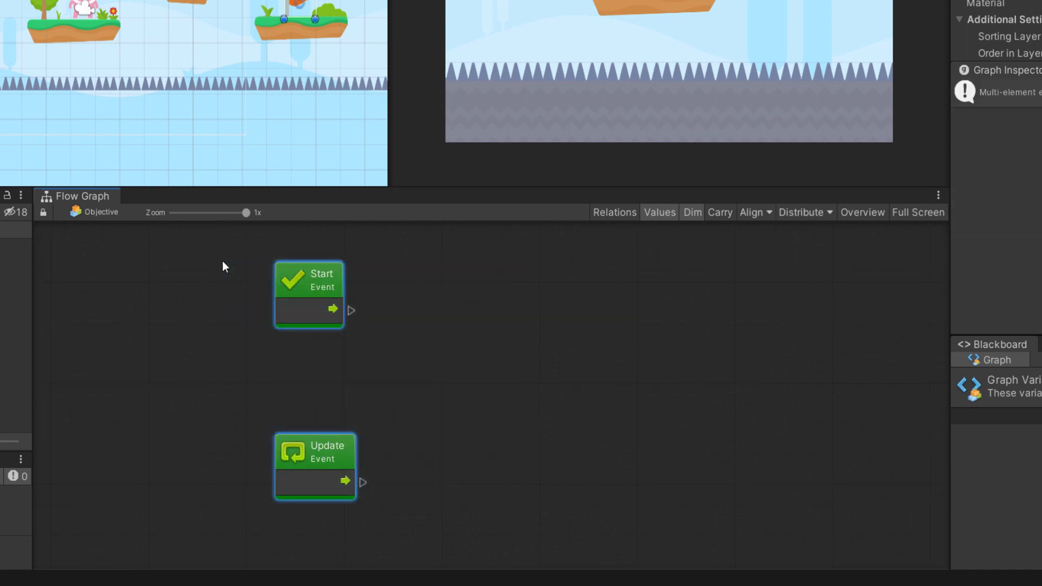
key("Delete")
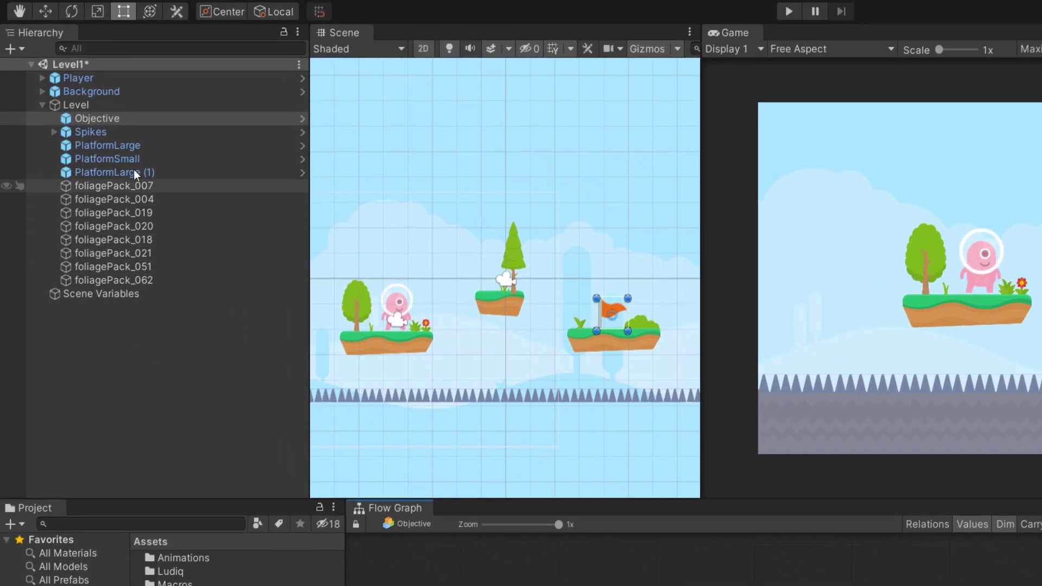
- Copy the On Collision Enter 2D, Compare Tag and Branch nodes from the Spikes graph
left_click(99, 134)
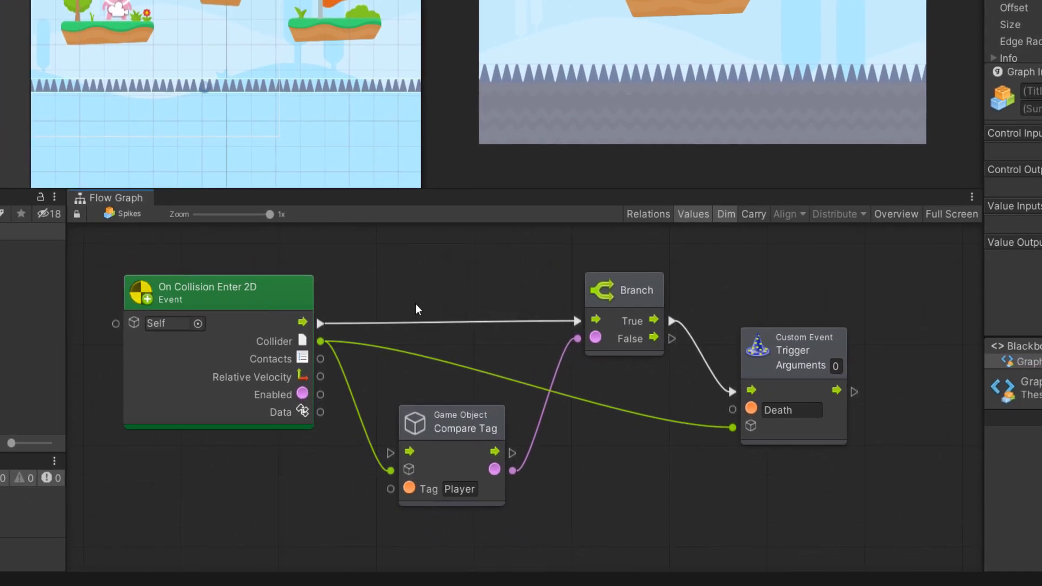
scroll(416, 306, "down", 1)
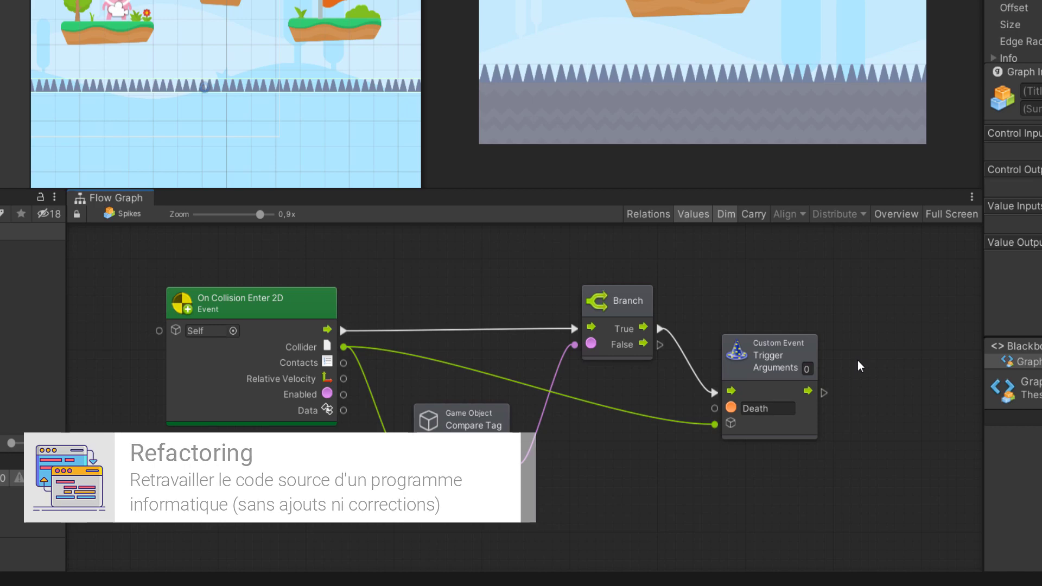
left_click_drag(166, 534, 673, 264)
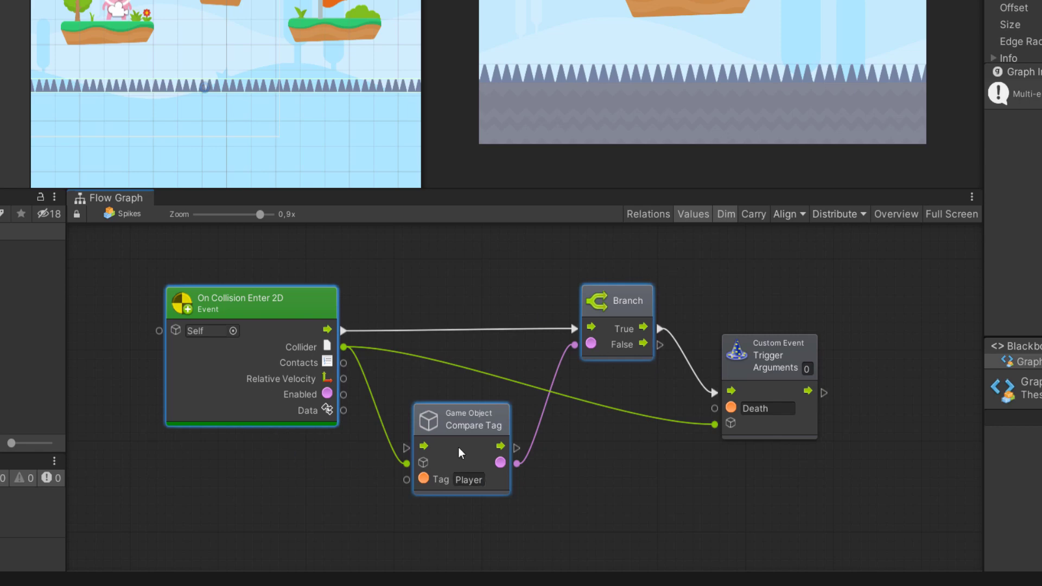
key("ctrl+c")
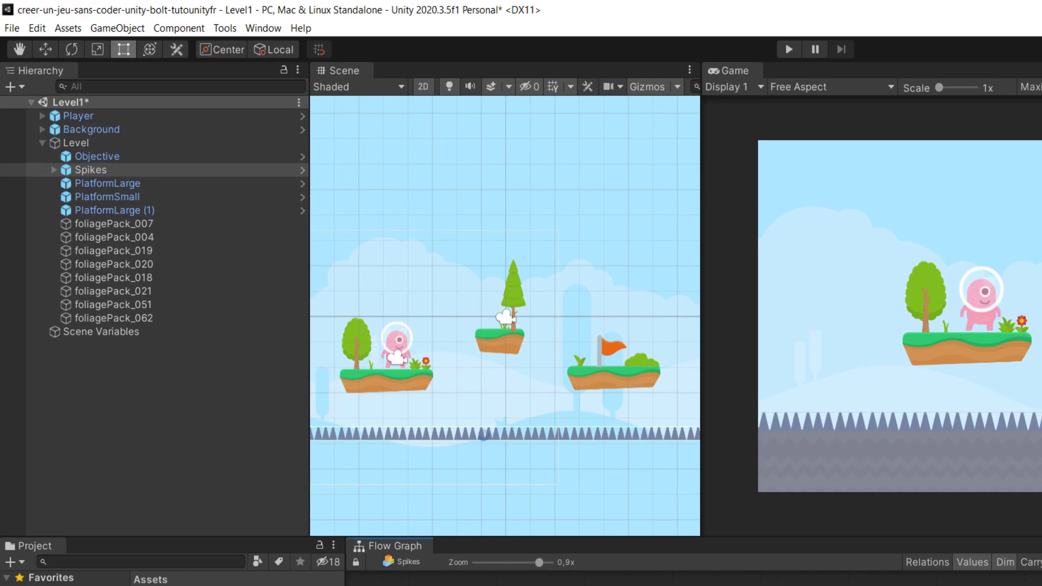
- Create a flow macro named OnCollisionWith and paste the copied collision nodes into it
left_click(67, 29)
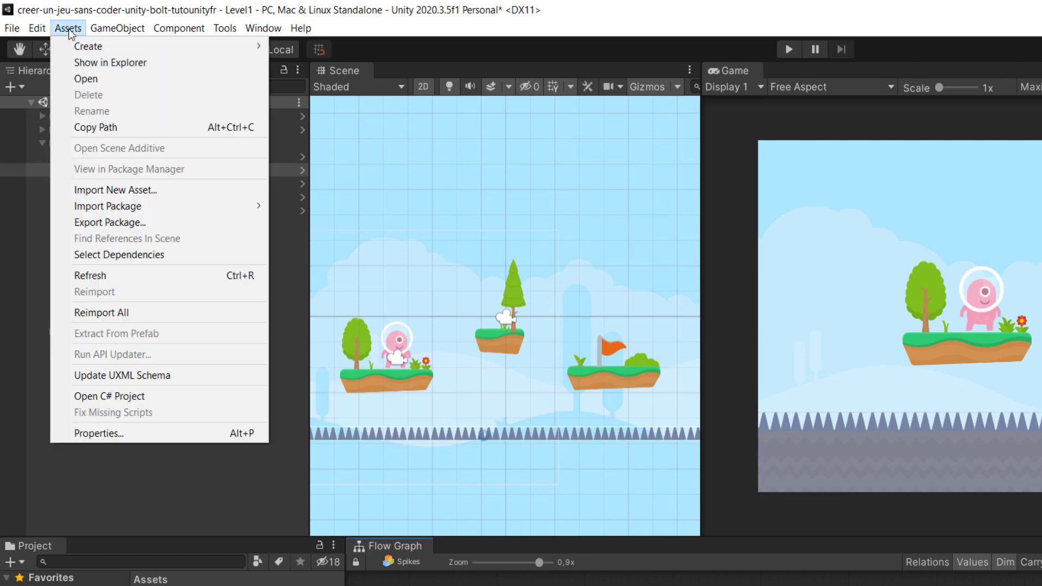
mouse_move(106, 51)
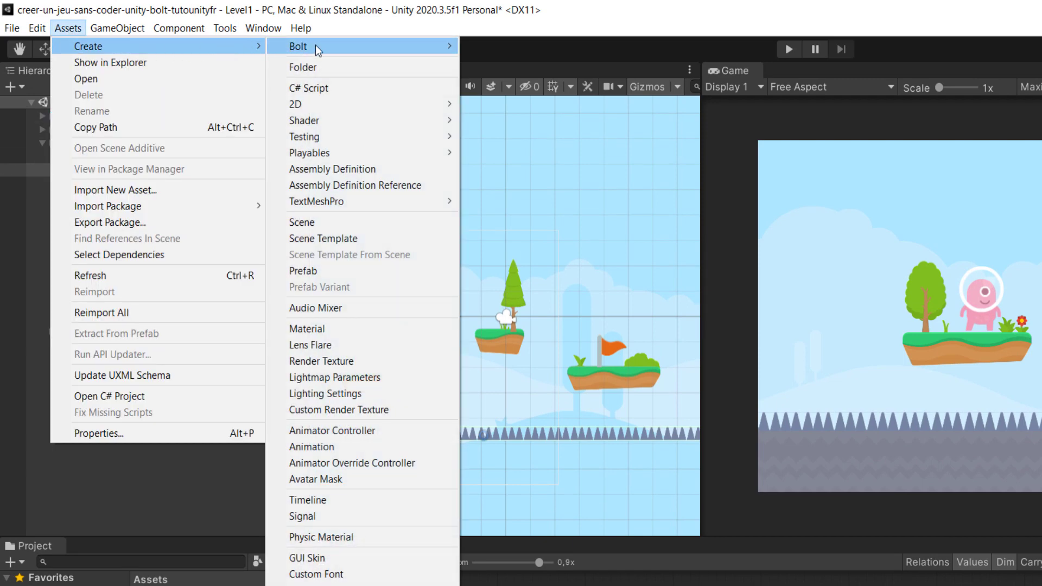
mouse_move(337, 46)
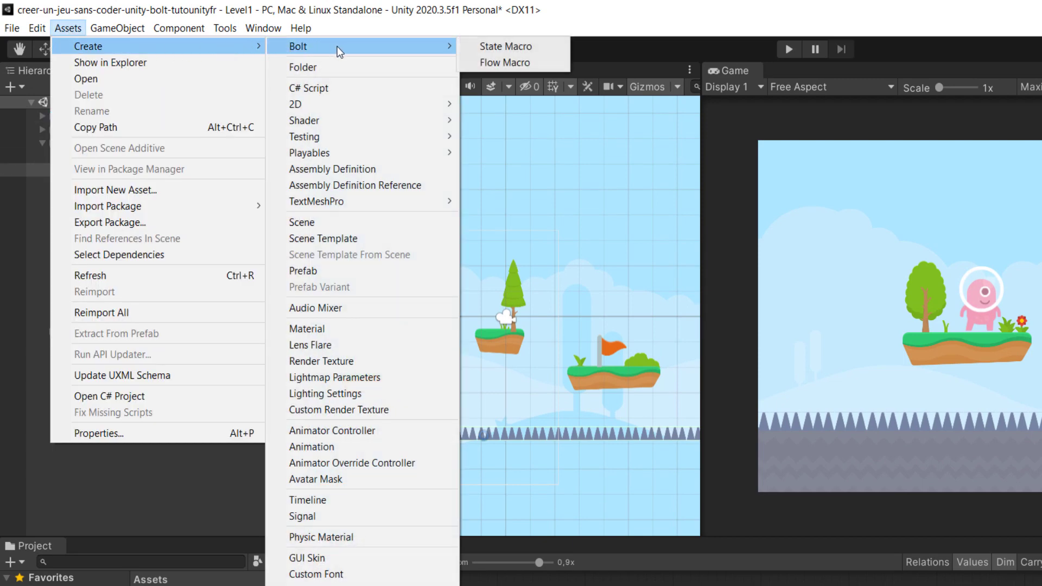
left_click(538, 63)
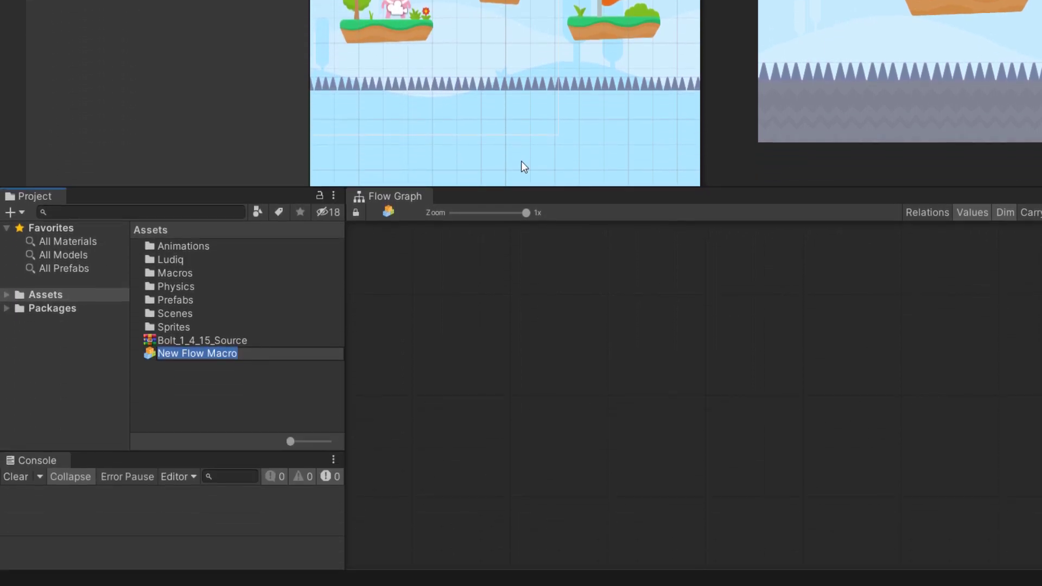
type("OnColl")
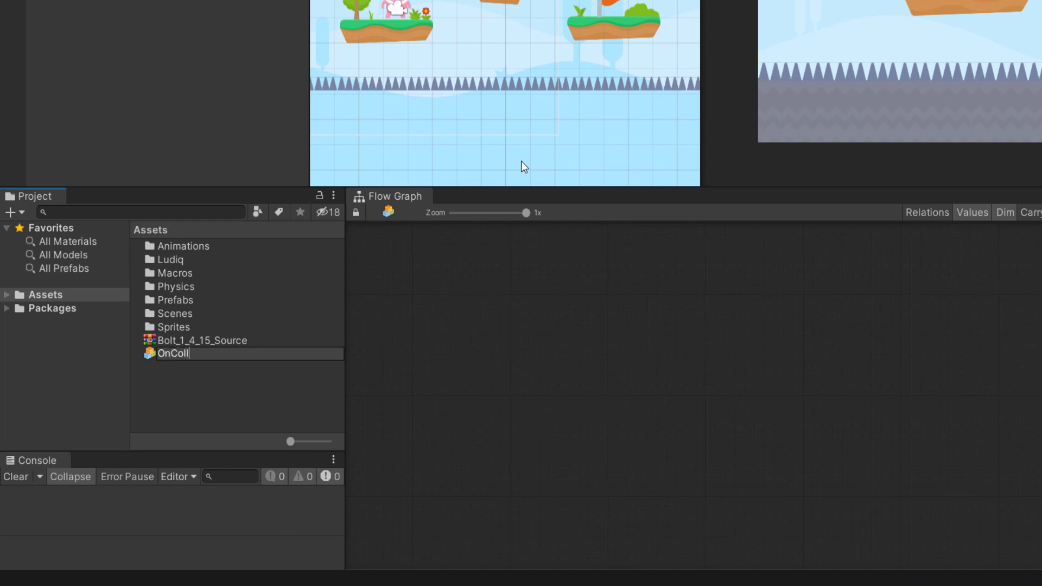
type("isionWith")
key("Return")
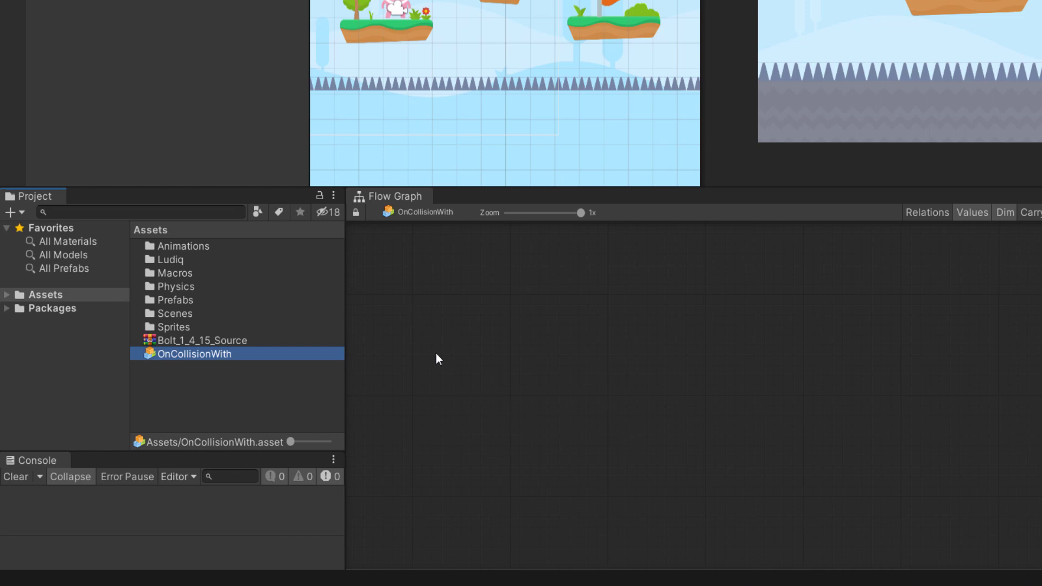
left_click(481, 358)
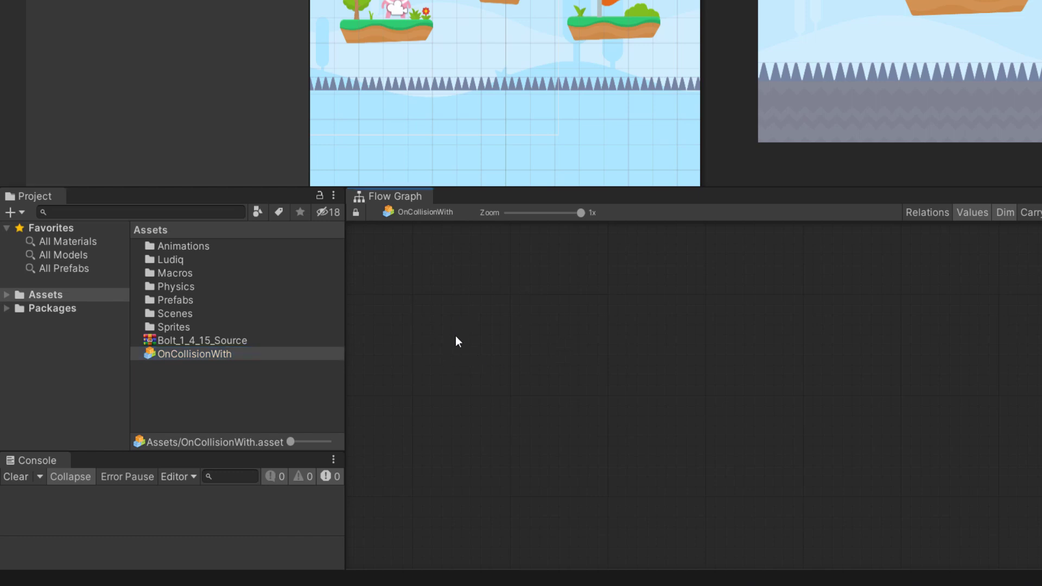
key("ctrl+v")
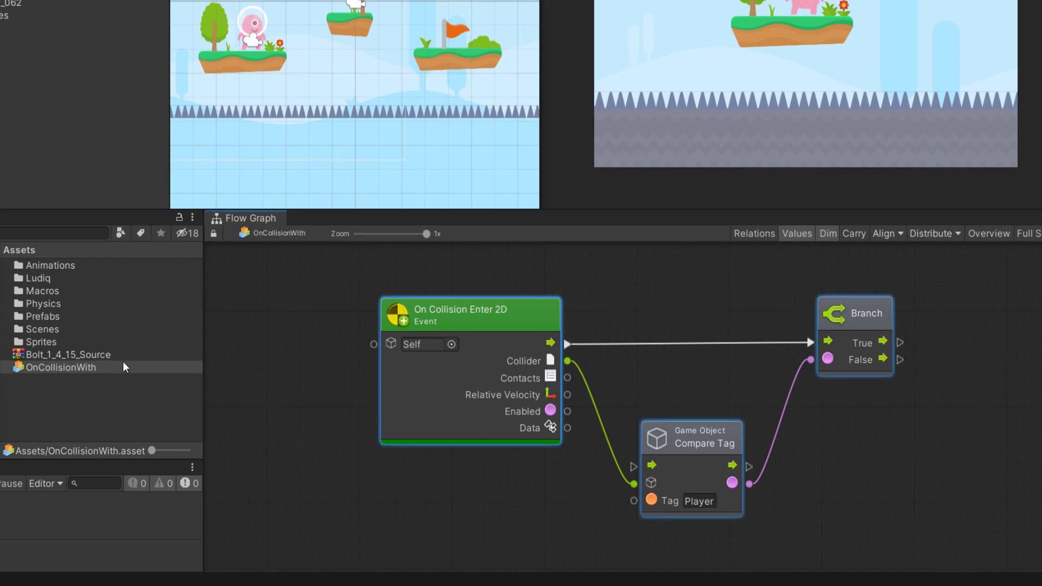
- Create a folder named Super Units in the Assets folder
right_click(65, 398)
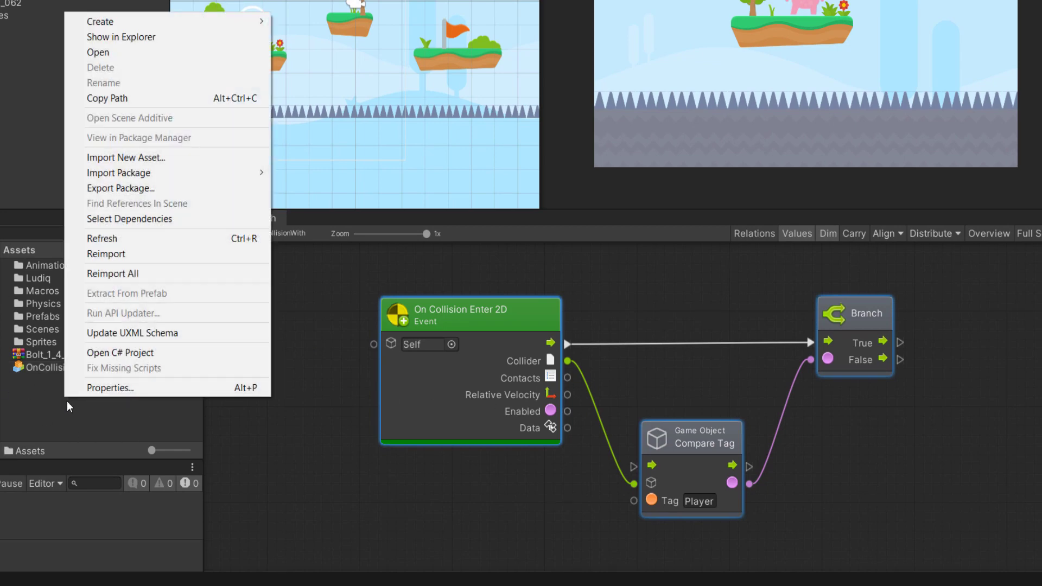
mouse_move(204, 21)
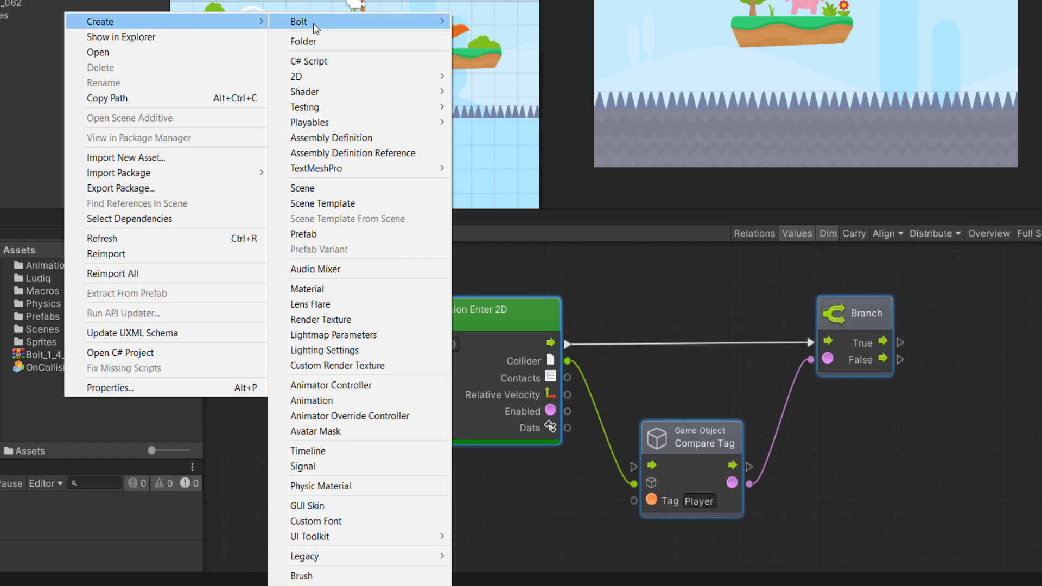
left_click(332, 42)
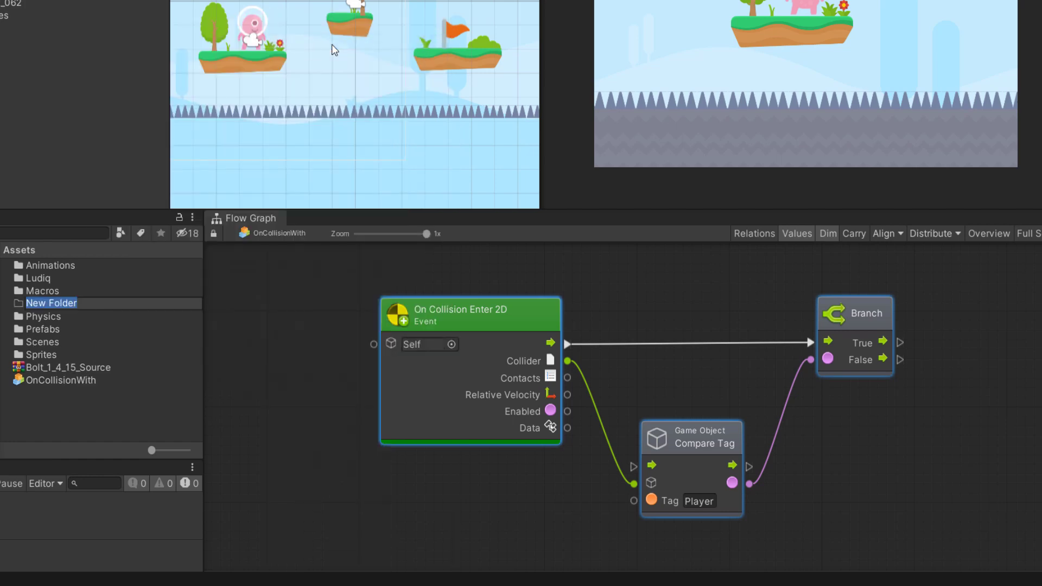
type("Super")
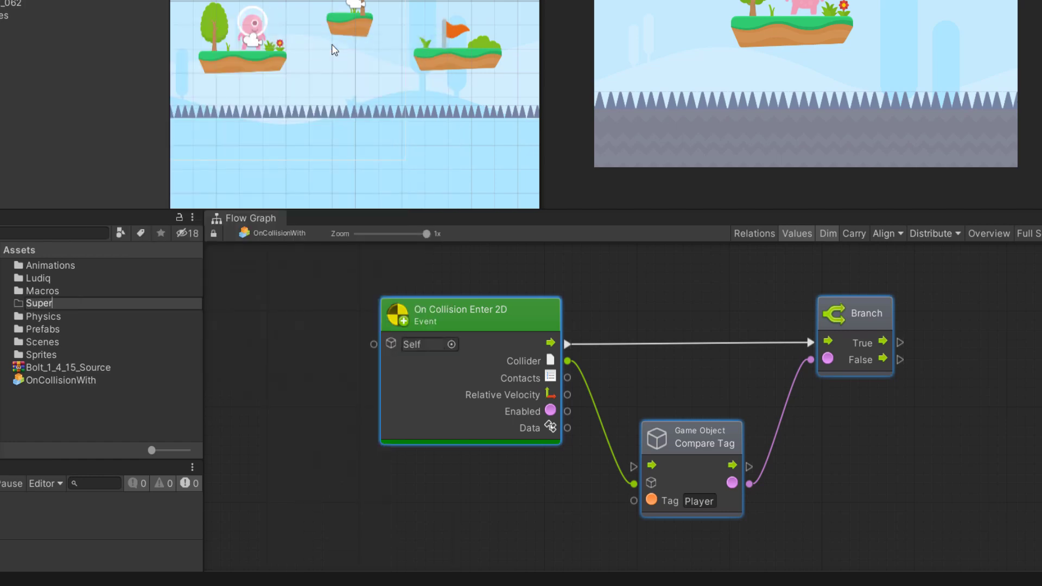
type(" Units")
key("Return")
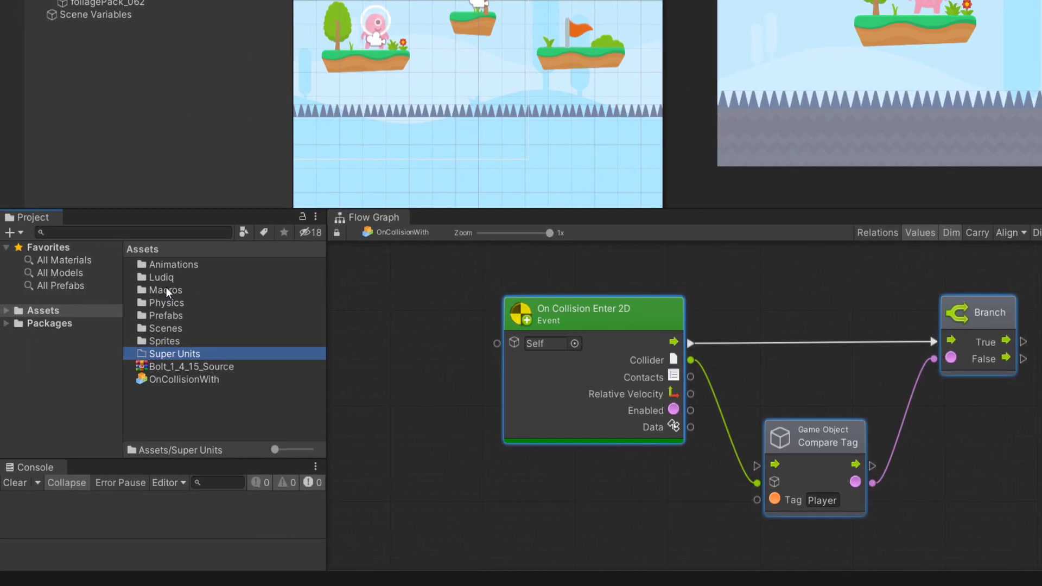
- Move the GroundCheck macro from Macros into the Super Units folder
double_click(166, 291)
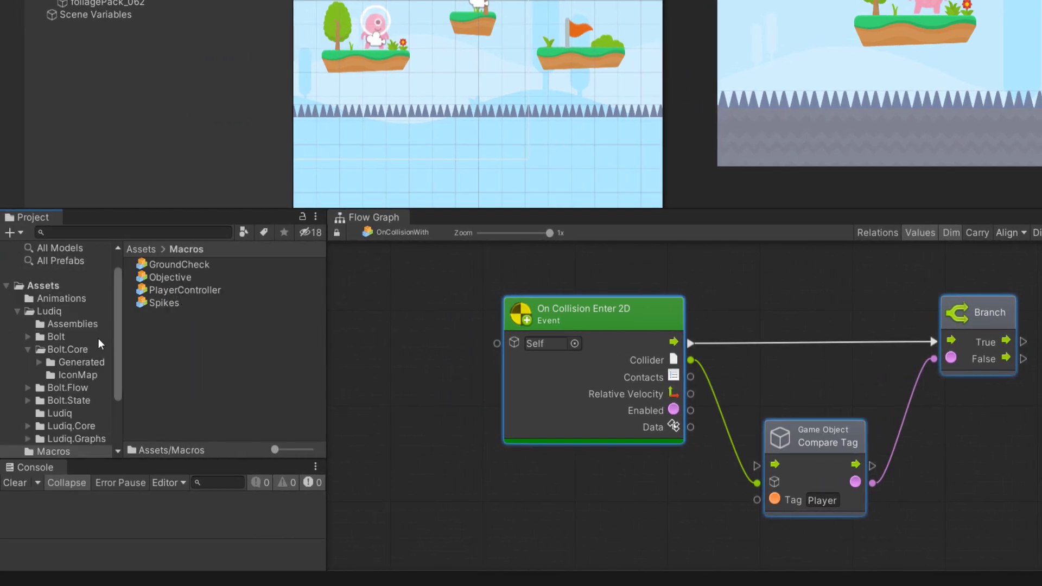
left_click(196, 265)
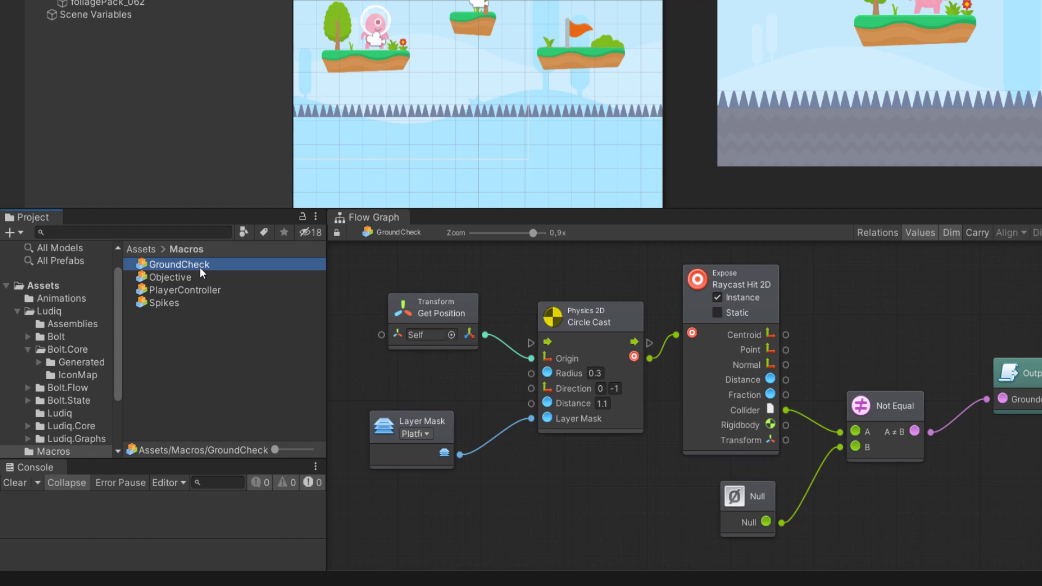
scroll(70, 314, "down", 5)
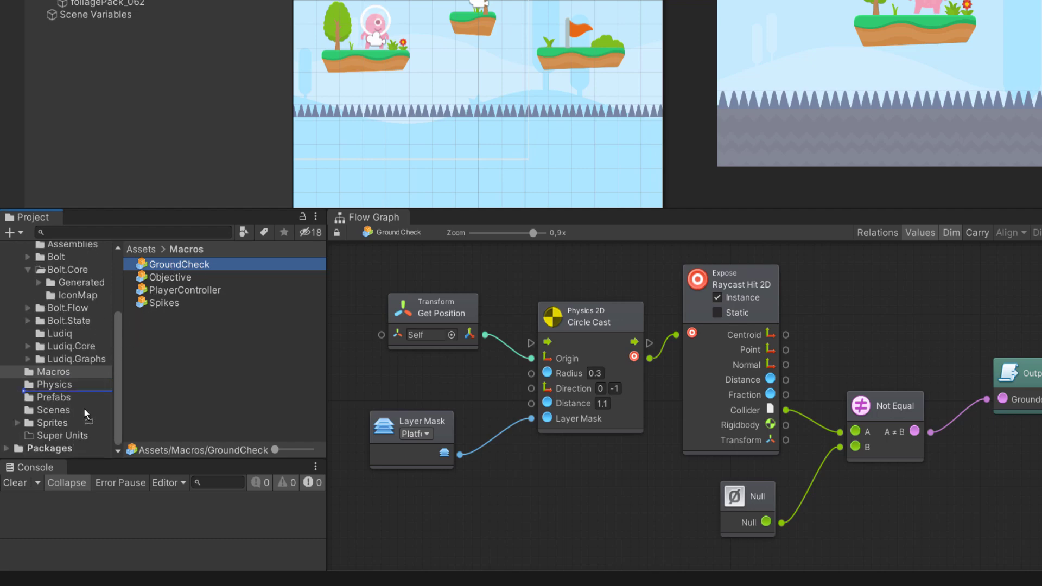
left_click_drag(180, 265, 62, 438)
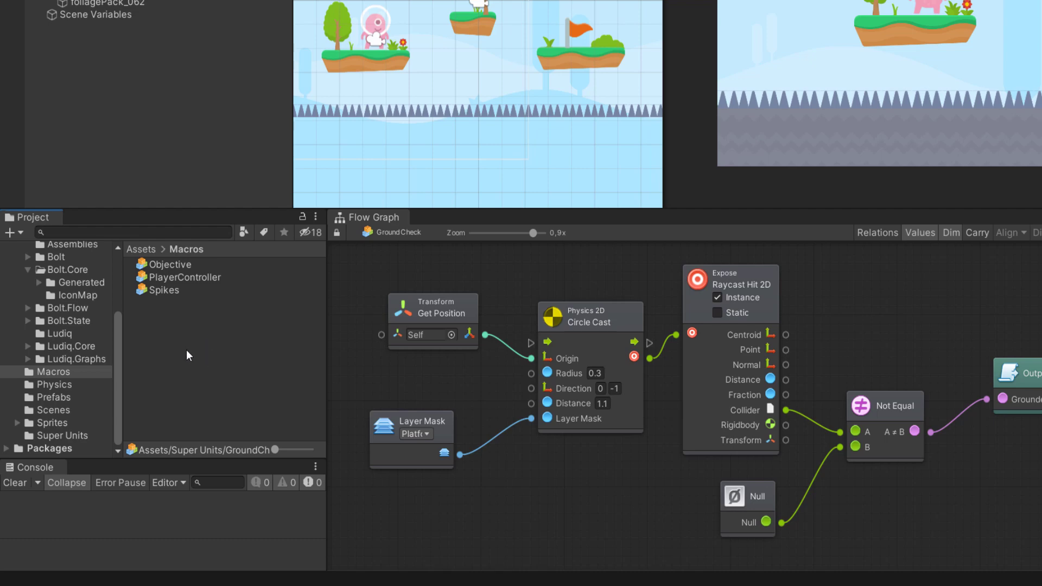
- Move the OnCollisionWith macro from the Assets root into Super Units
scroll(33, 372, "up", 4)
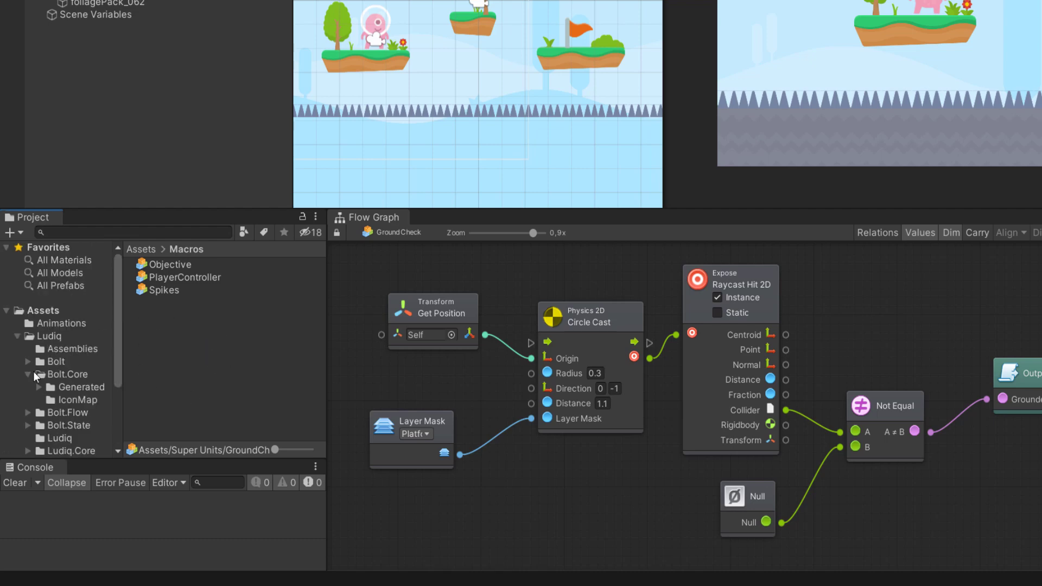
left_click(27, 376)
left_click(18, 333)
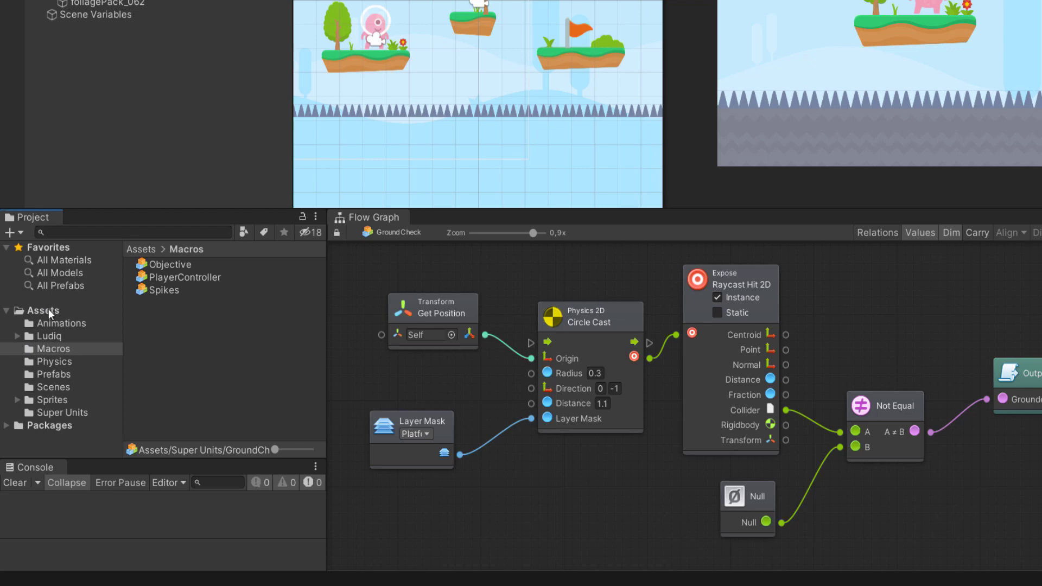
left_click(48, 310)
left_click(176, 379)
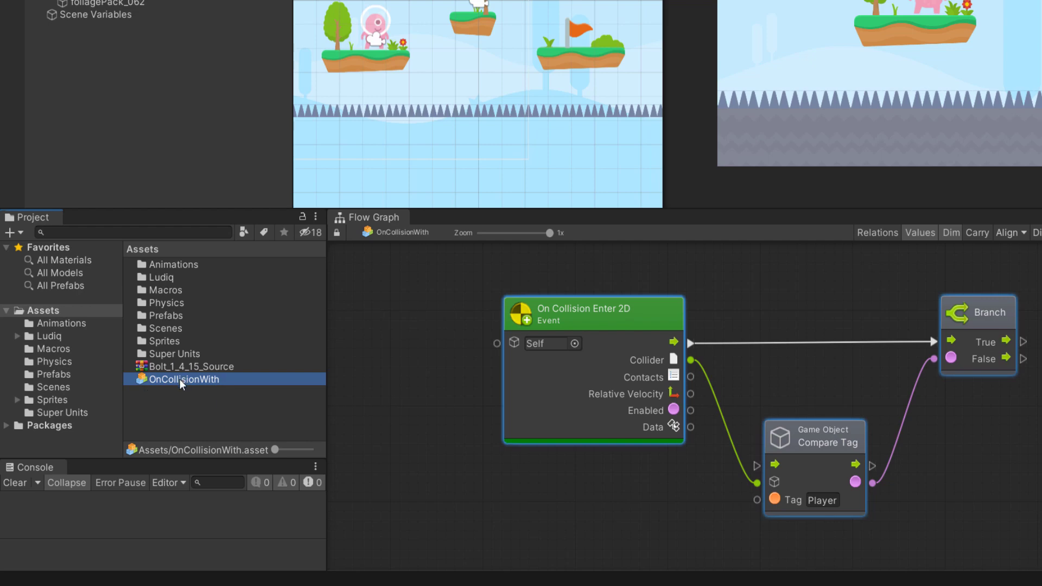
mouse_move(180, 379)
left_mouse_down()
mouse_move(168, 357)
mouse_move(179, 358)
left_mouse_up()
- Open Super Units and bring the OnCollisionWith graph back up after checking GroundCheck
double_click(181, 354)
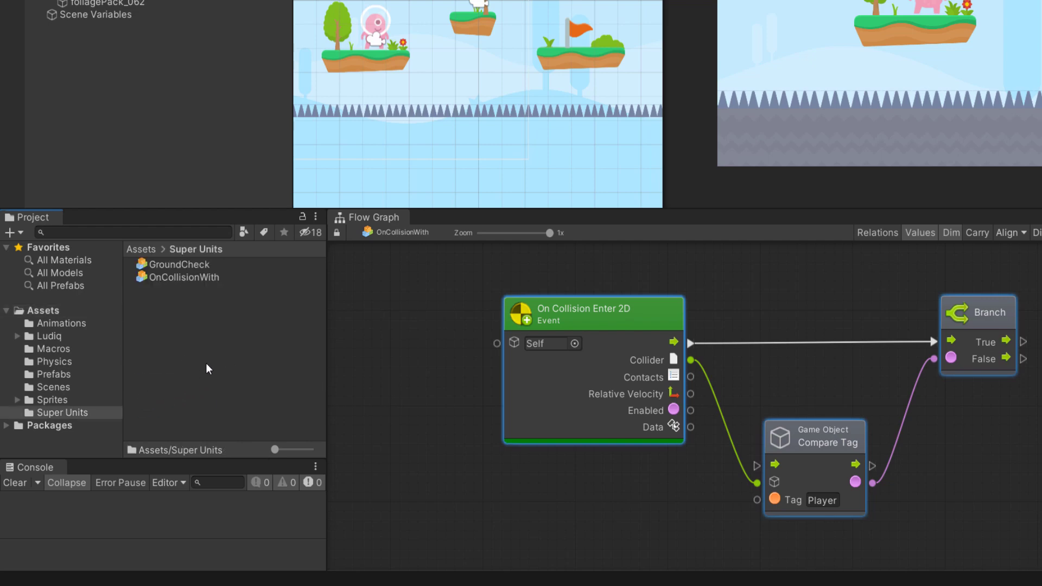
scroll(868, 321, "down", 1)
mouse_move(878, 324)
middle_mouse_down()
mouse_move(757, 295)
mouse_move(765, 289)
middle_mouse_up()
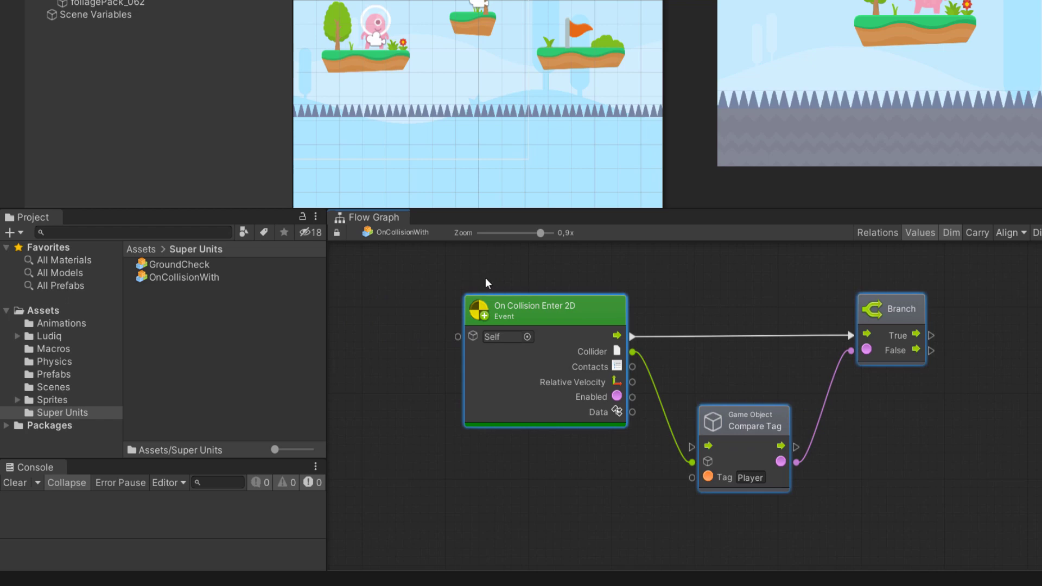
left_click(217, 263)
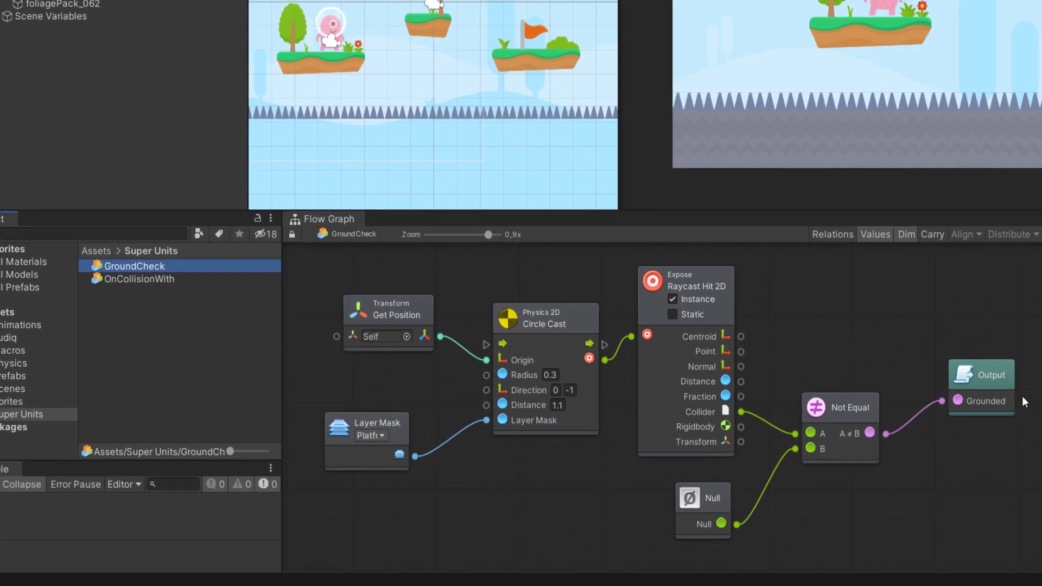
left_click(152, 278)
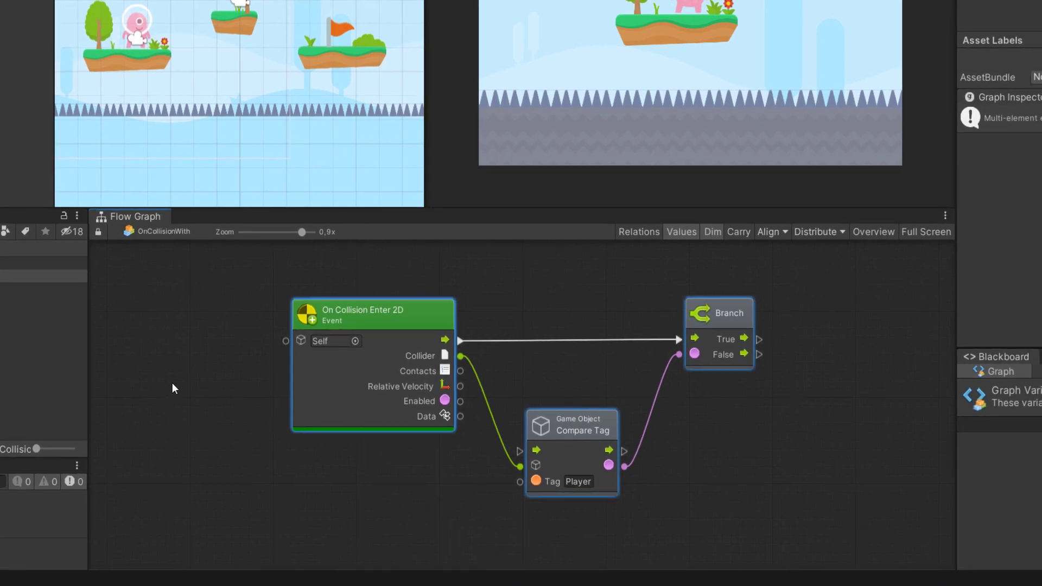
- Add an Input unit on the left side of the collision logic
right_click(172, 383)
left_click(200, 391)
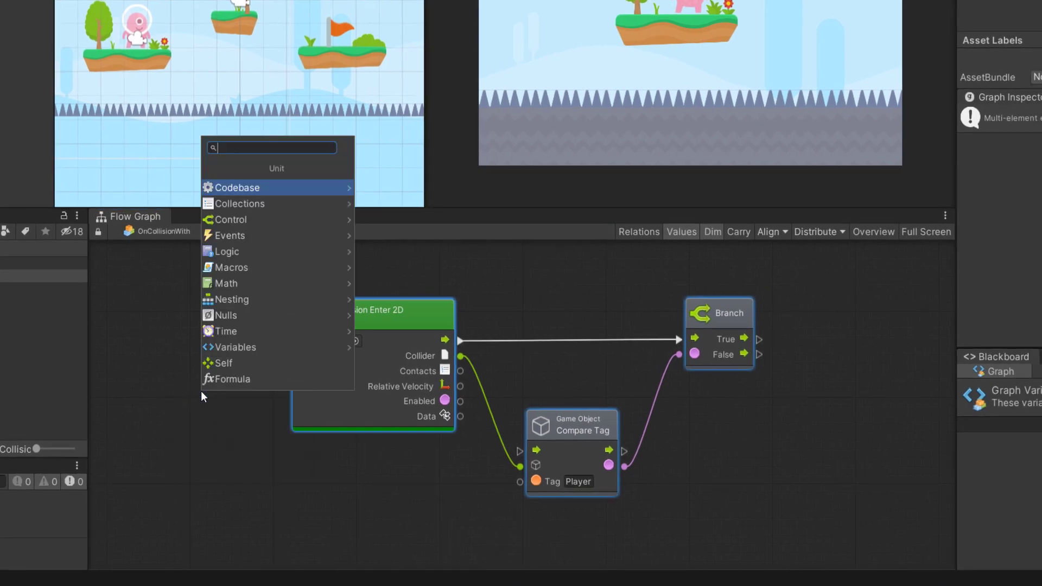
type("Input")
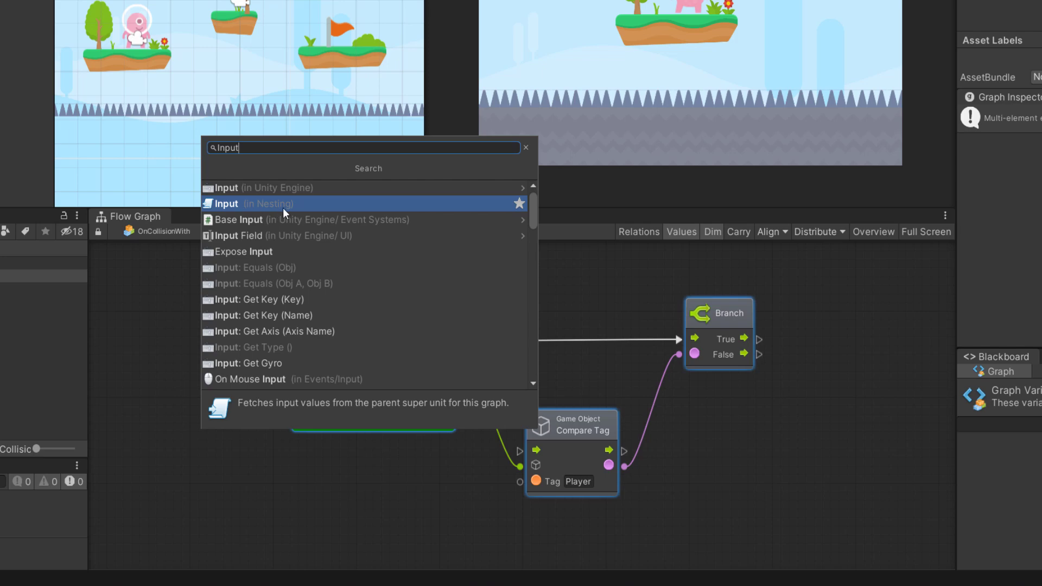
left_click(256, 203)
left_click_drag(200, 393, 173, 367)
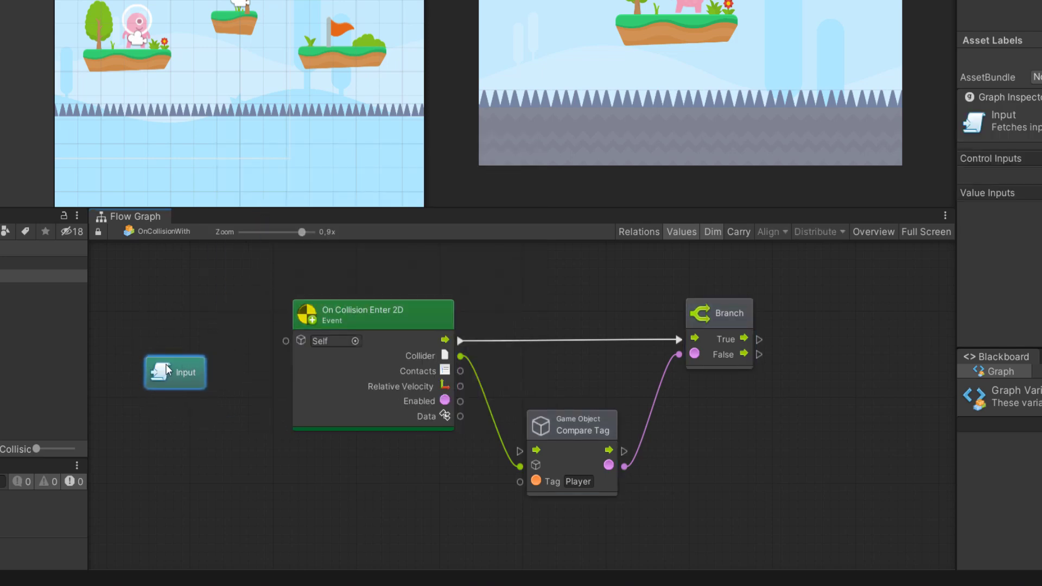
- Add an Output unit to the right of the Branch node
right_click(862, 382)
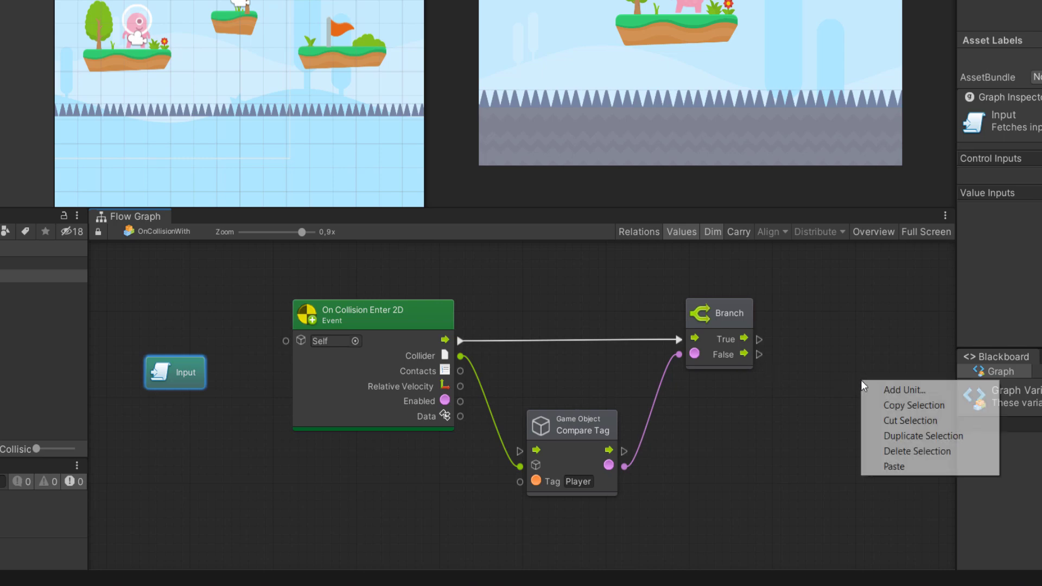
left_click(904, 391)
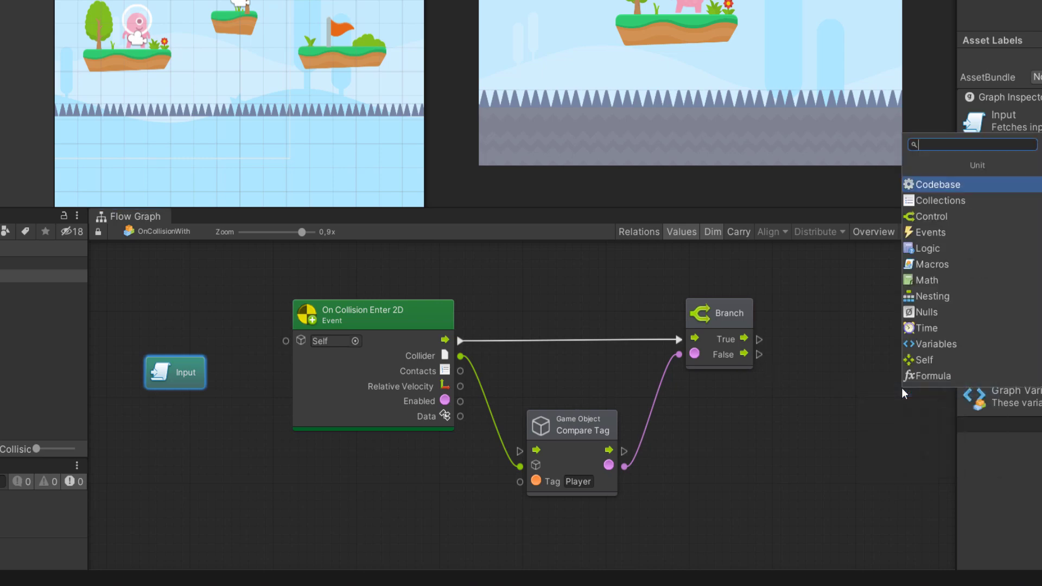
type("output")
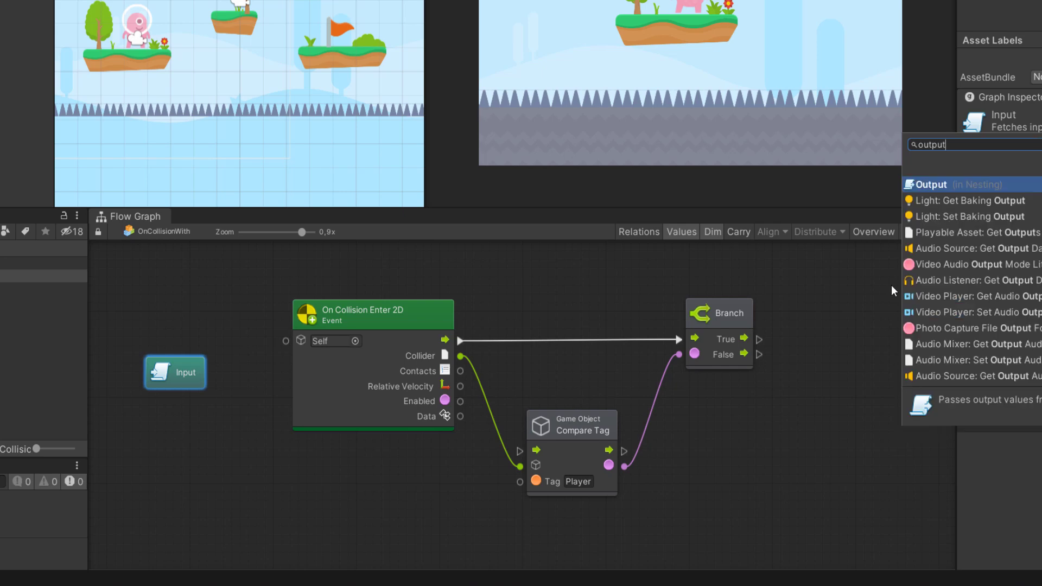
left_click(985, 190)
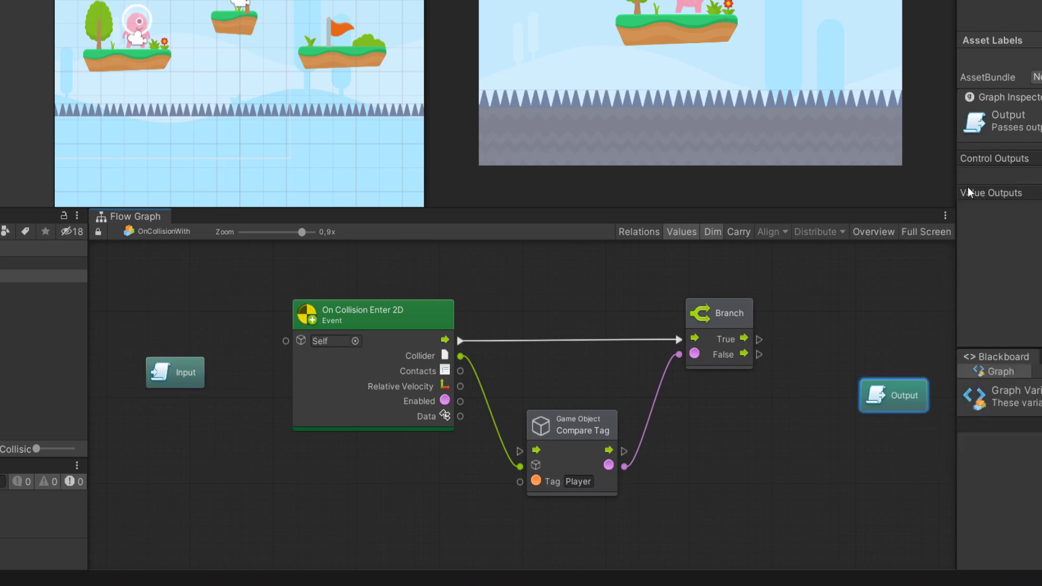
left_click_drag(902, 411, 883, 385)
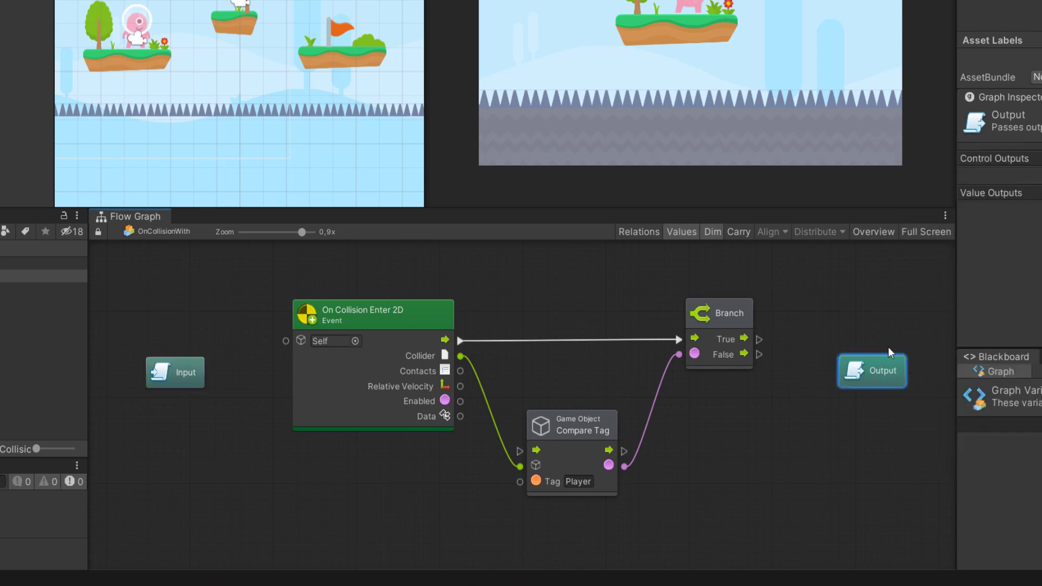
left_click(184, 379)
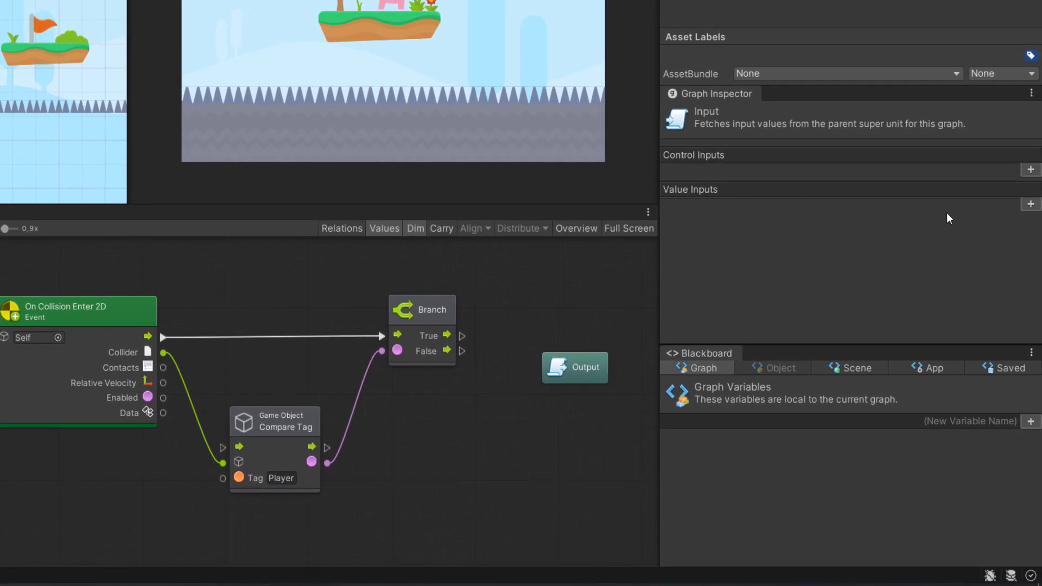
- Give the Input node a String value input keyed 'tag' with a default value
left_click(1031, 204)
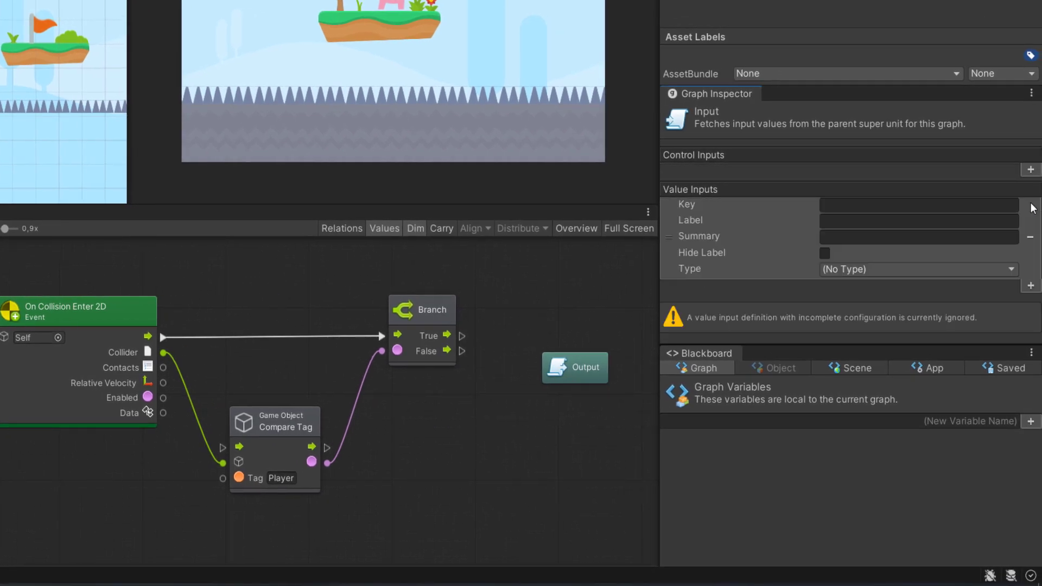
left_click(929, 206)
type("tag")
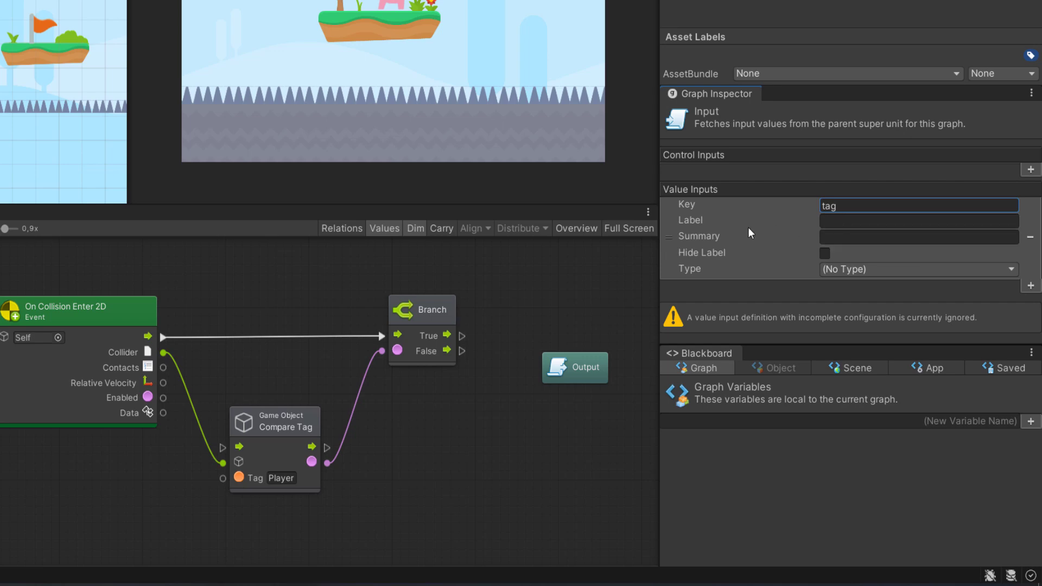
left_click(688, 220)
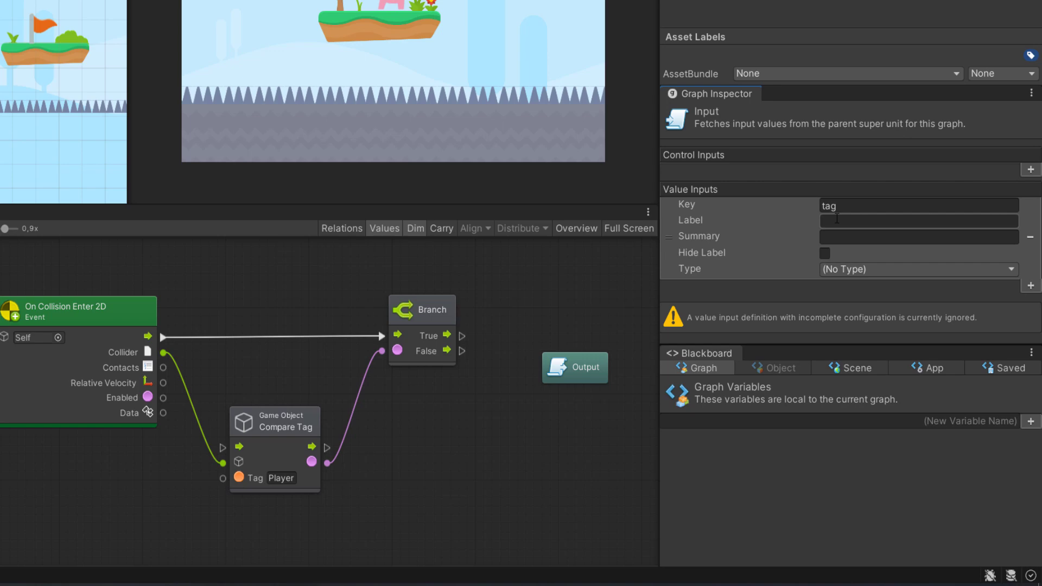
left_click(842, 271)
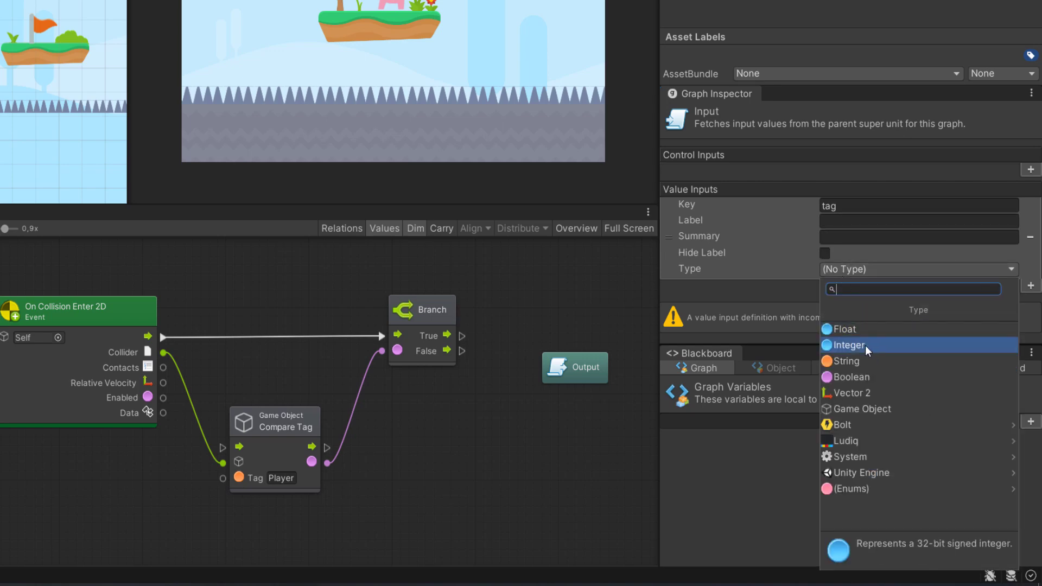
left_click(864, 361)
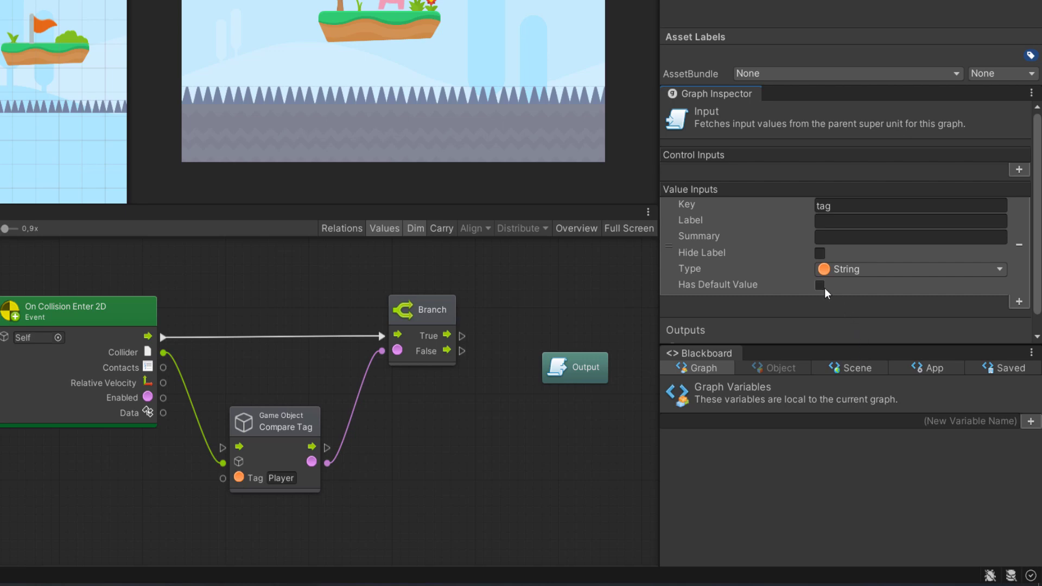
left_click(819, 284)
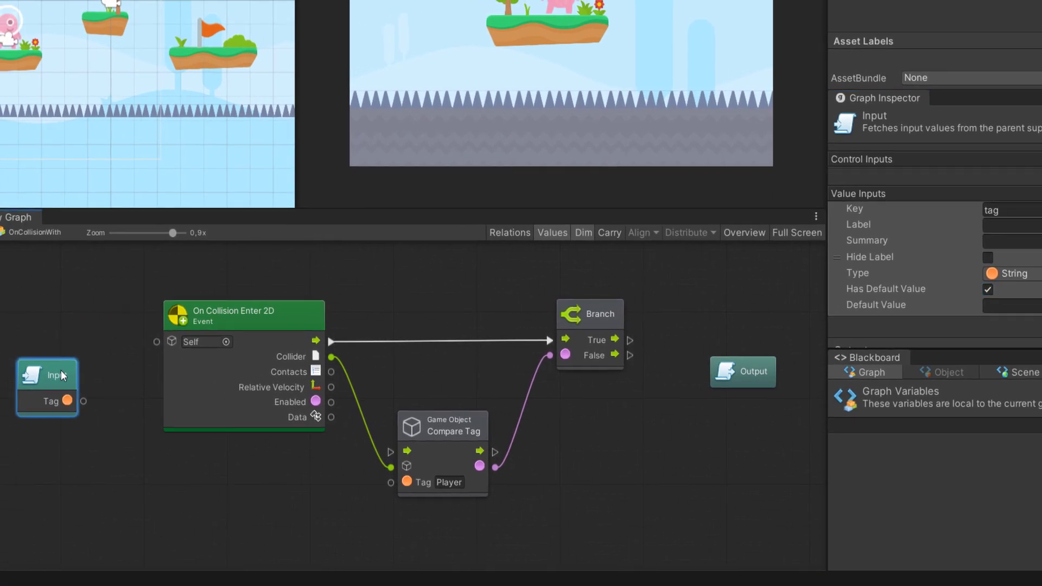
- Position the Input node beside Compare Tag so its Tag port feeds it
mouse_move(61, 371)
left_mouse_down()
mouse_move(214, 486)
mouse_move(391, 484)
left_mouse_up()
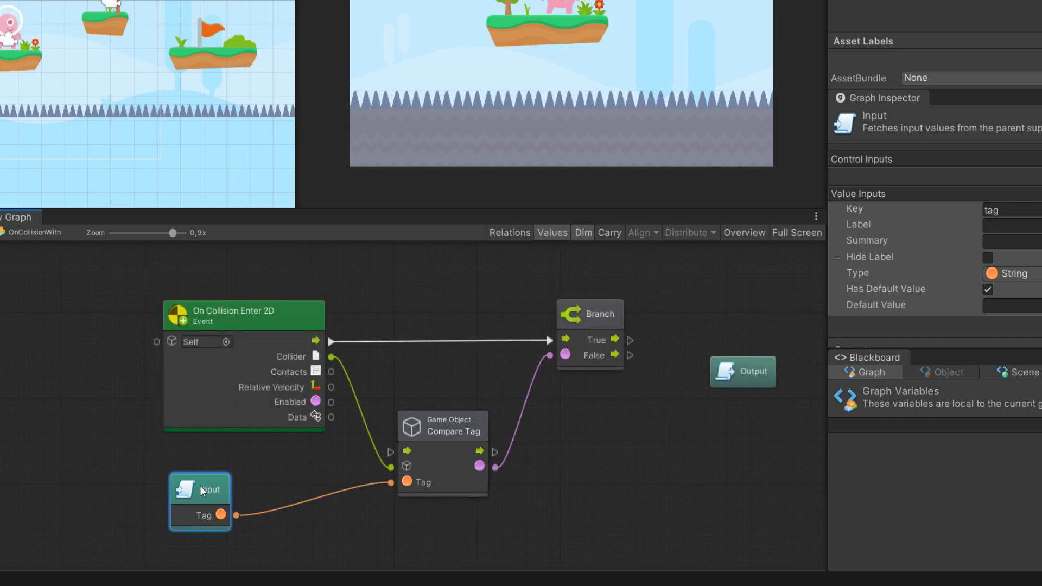
left_click_drag(200, 490, 248, 492)
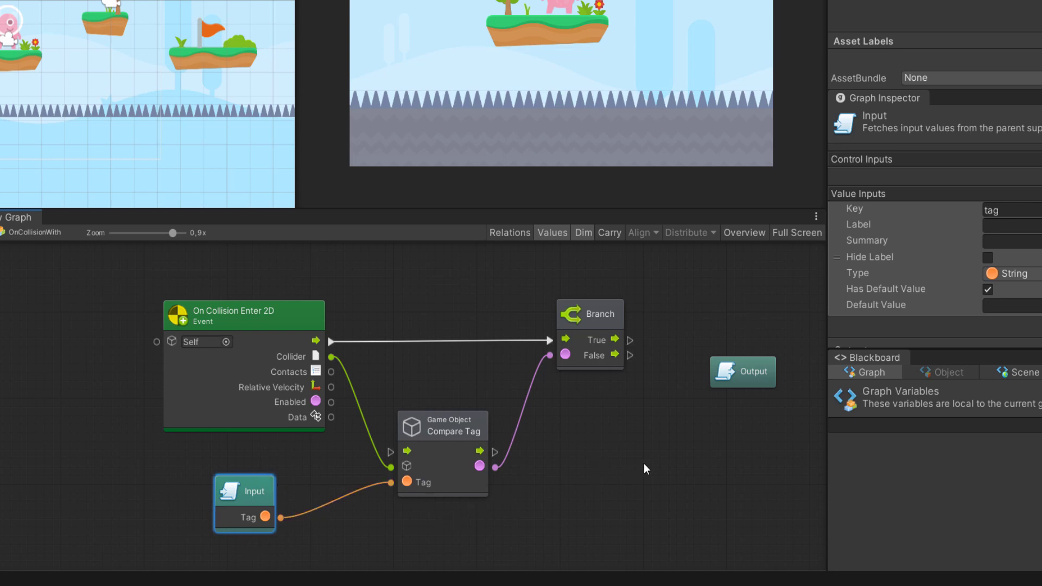
left_click(738, 371)
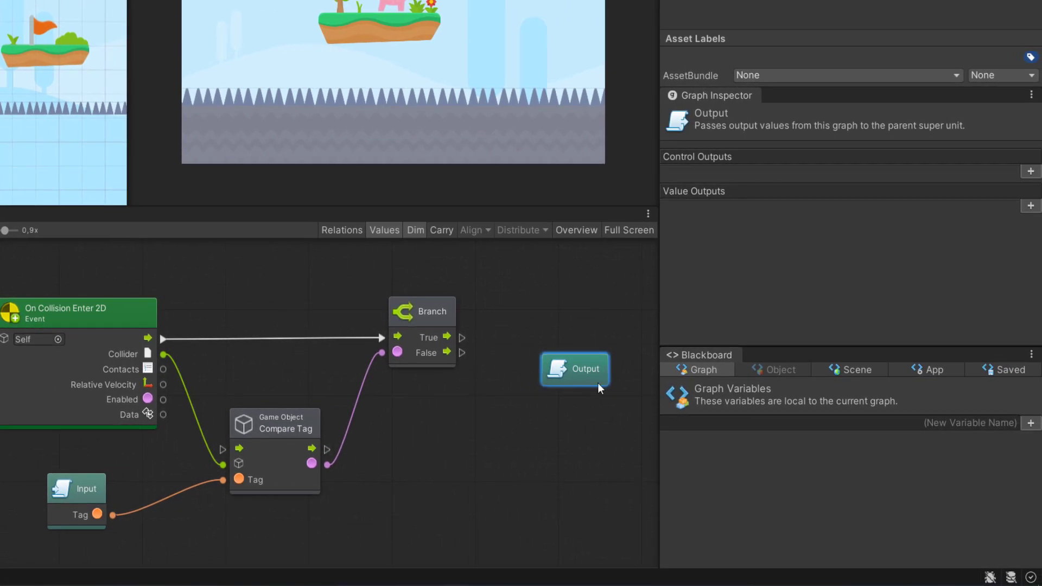
- Define two control outputs on the Output node, keyed 'target' and 'other'
left_click(1031, 172)
left_click(892, 174)
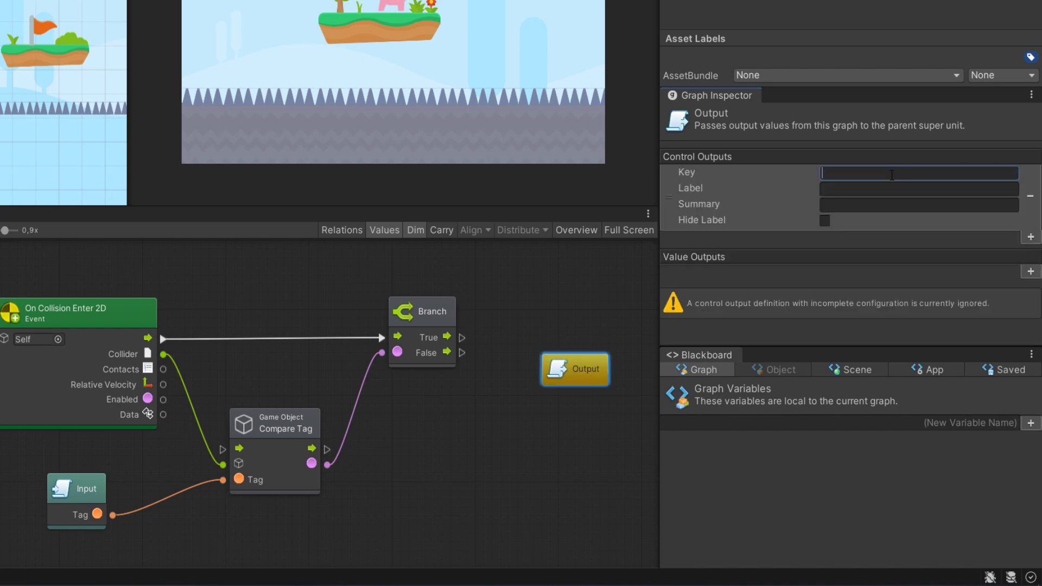
type("target")
left_click(1031, 238)
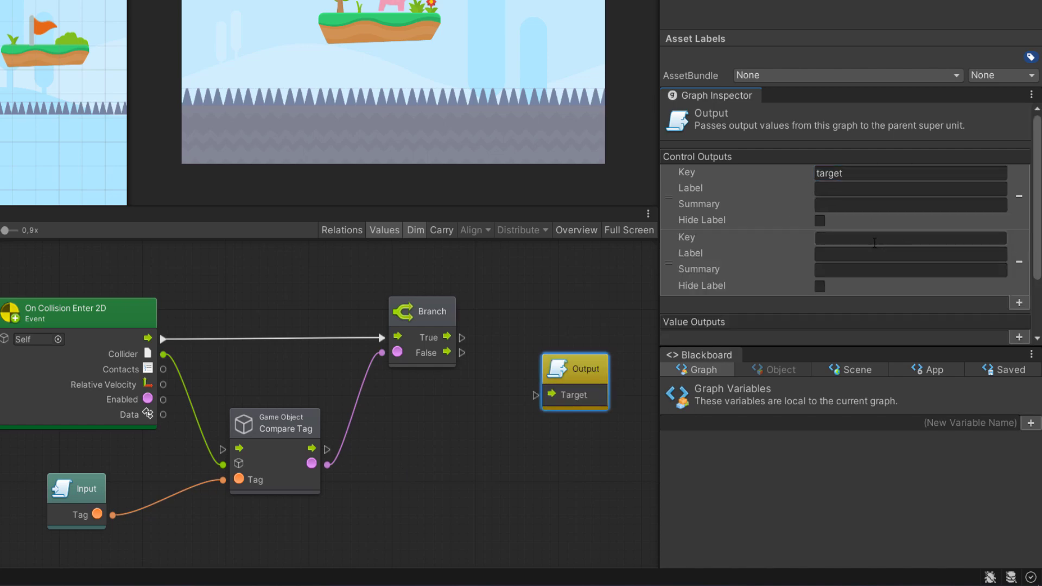
type("other")
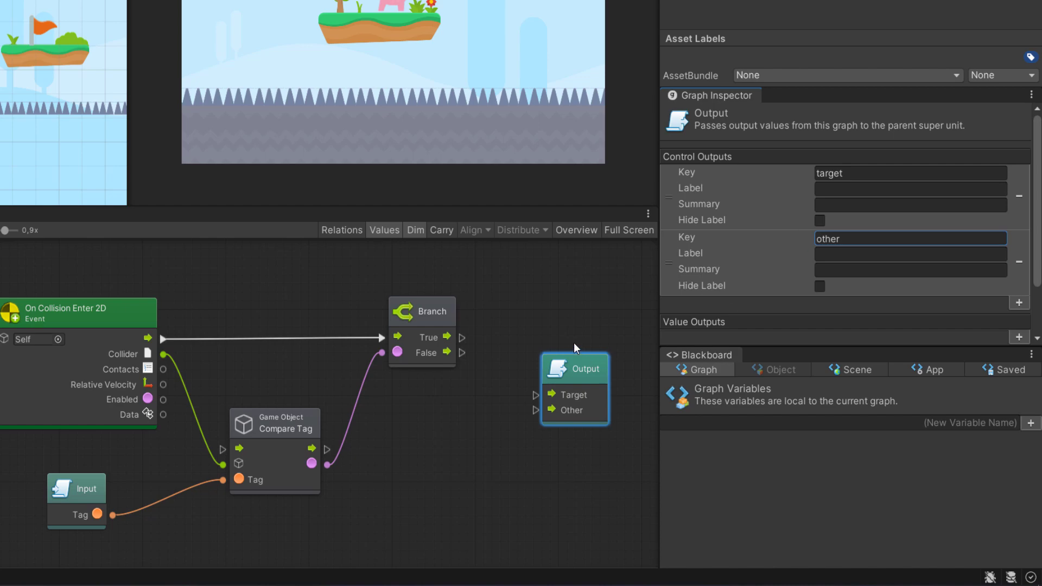
- Add a Game Object value output keyed 'object' to the Output node
scroll(890, 236, "down", 2)
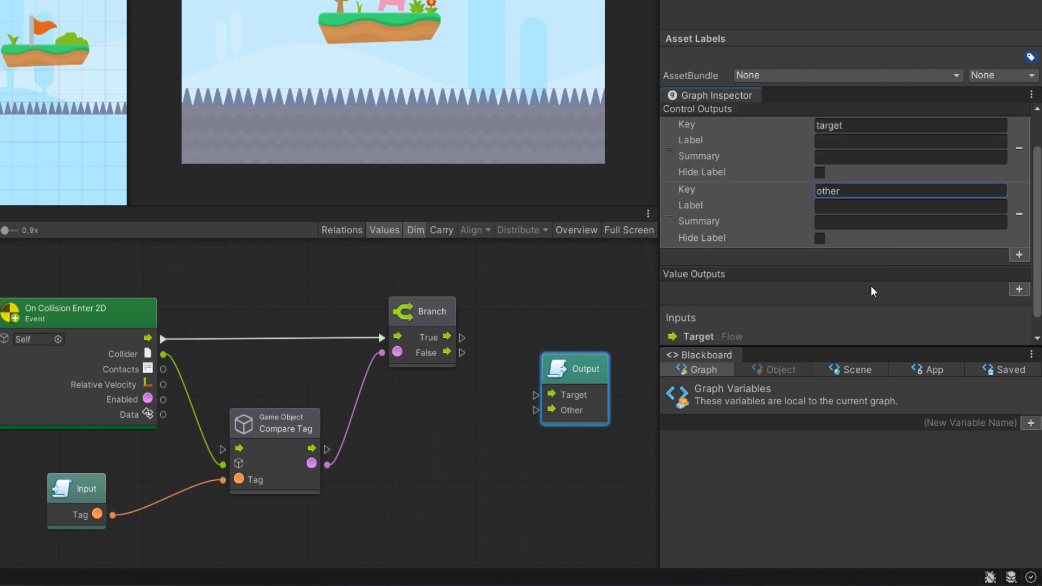
left_click(1020, 289)
scroll(875, 259, "down", 2)
left_click(867, 244)
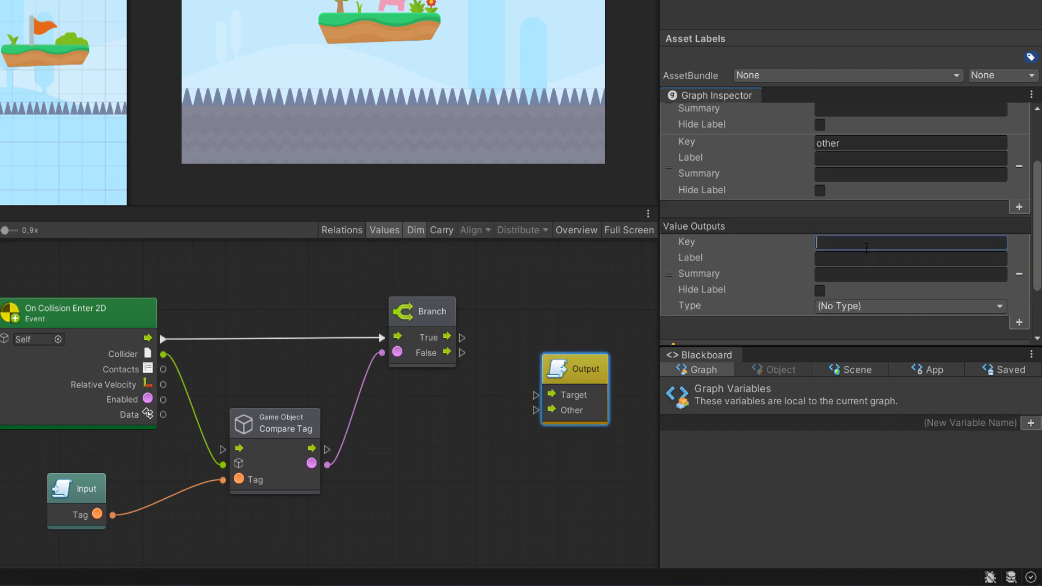
type("object")
left_click(865, 306)
left_click(867, 445)
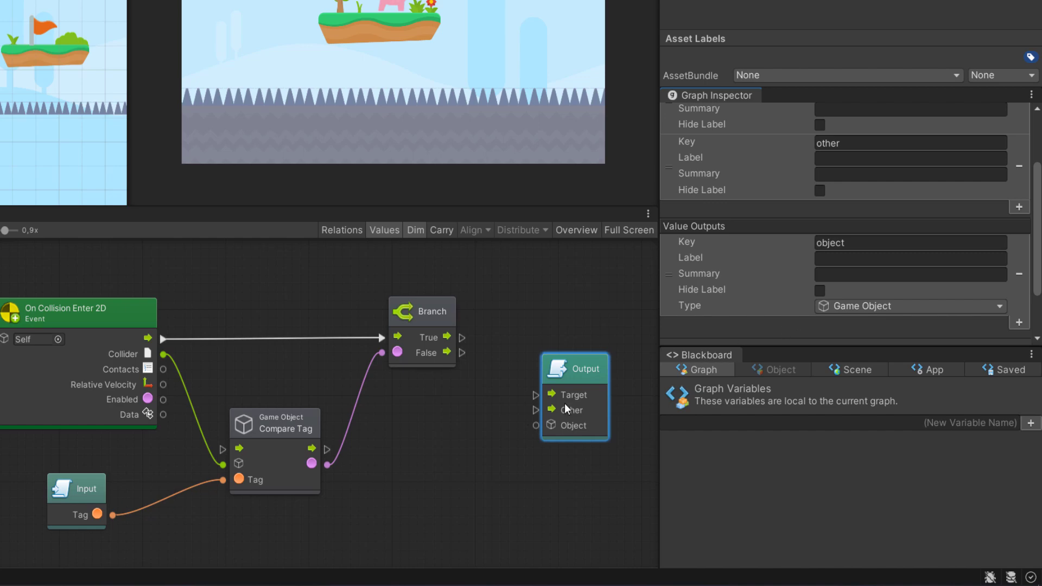
- Move the Output node close to the Branch node
left_click_drag(589, 369, 546, 390)
left_click_drag(432, 312, 405, 312)
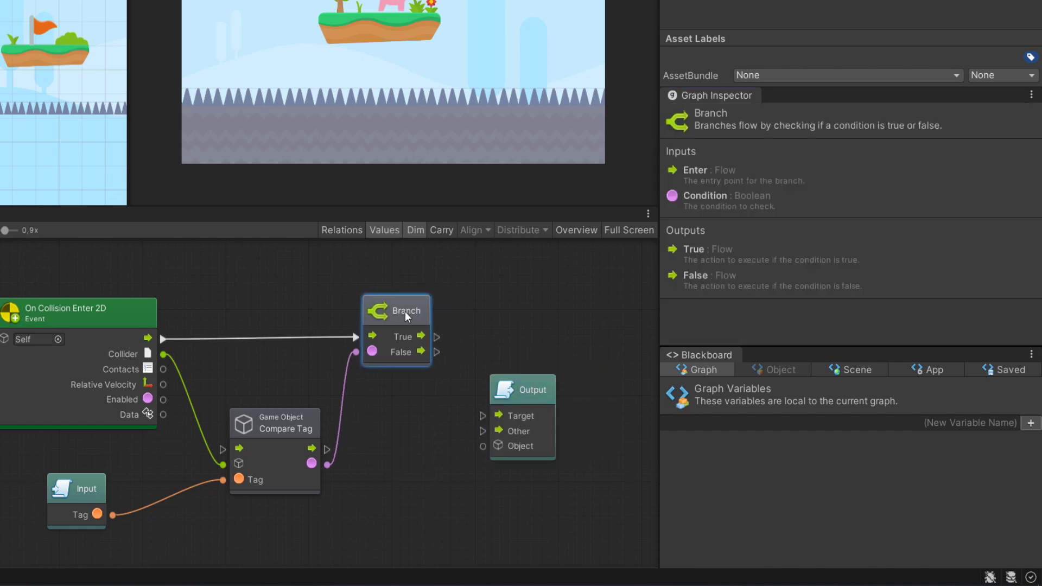
left_click_drag(538, 390, 534, 391)
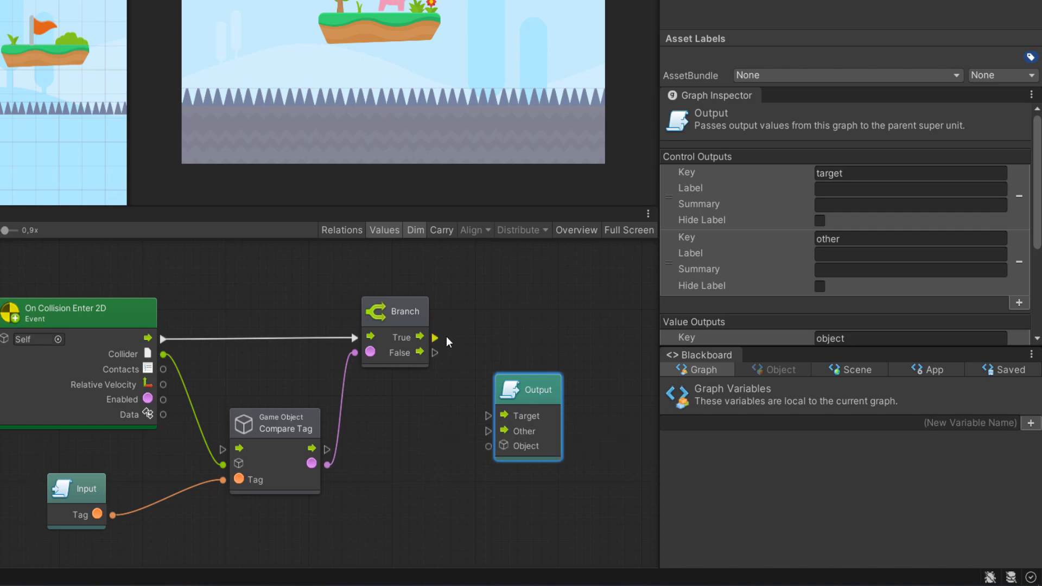
- Wire Branch True to Target, False to Other, and Collider to the Output's Object port
left_click_drag(434, 337, 492, 413)
left_click_drag(434, 352, 467, 403)
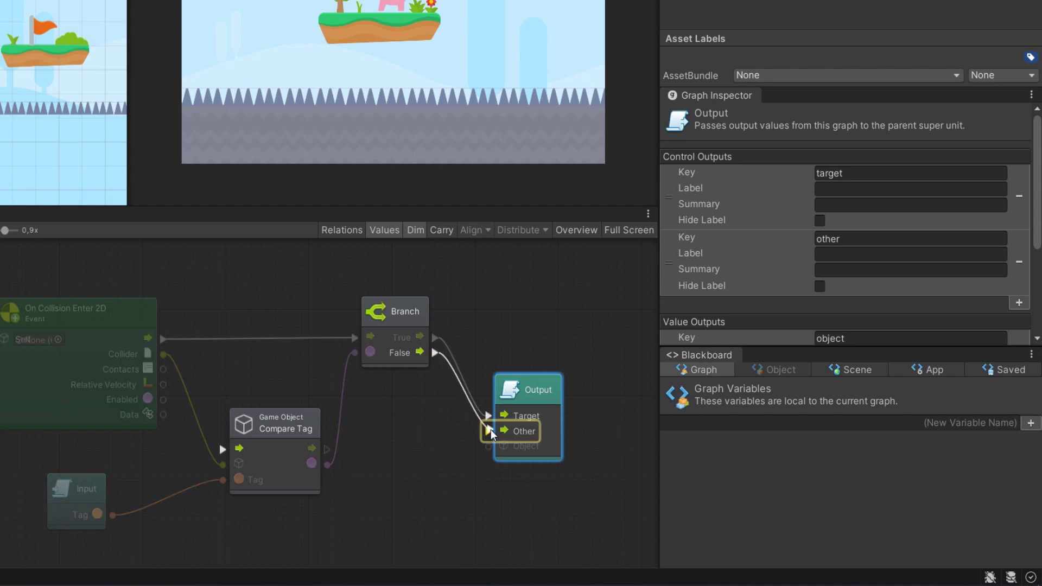
left_click_drag(467, 403, 489, 431)
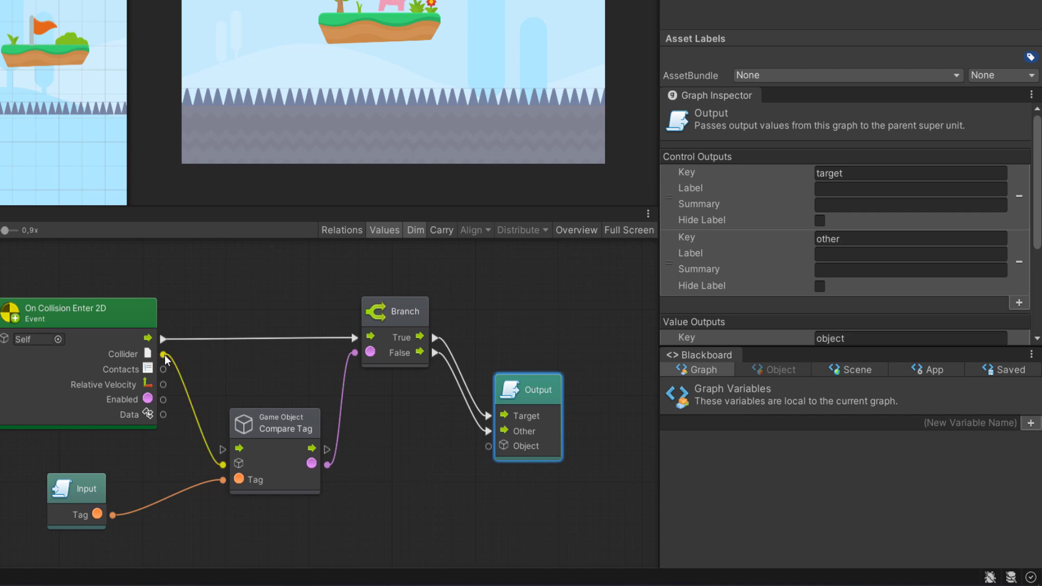
mouse_move(164, 355)
left_mouse_down()
mouse_move(308, 357)
mouse_move(488, 447)
left_mouse_up()
left_click(468, 497)
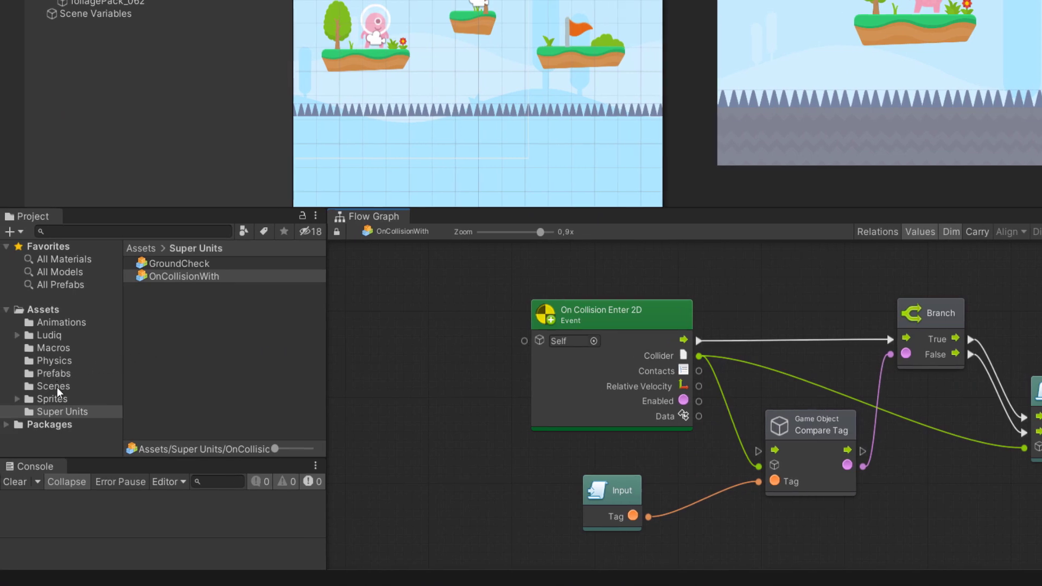
- Add the OnCollisionWith super unit to the Objective graph and set its Tag to Player
left_click(53, 347)
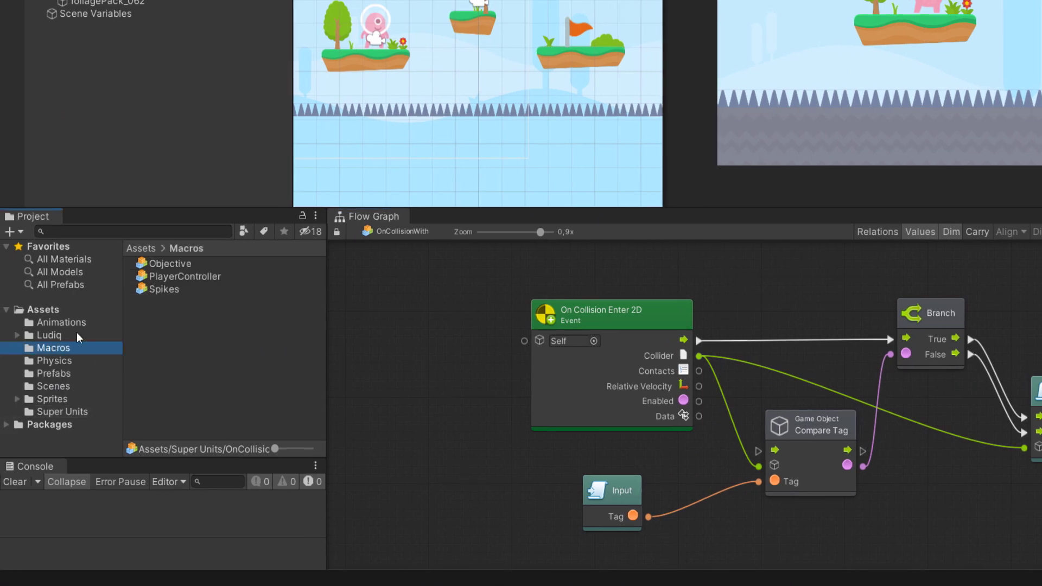
left_click(170, 264)
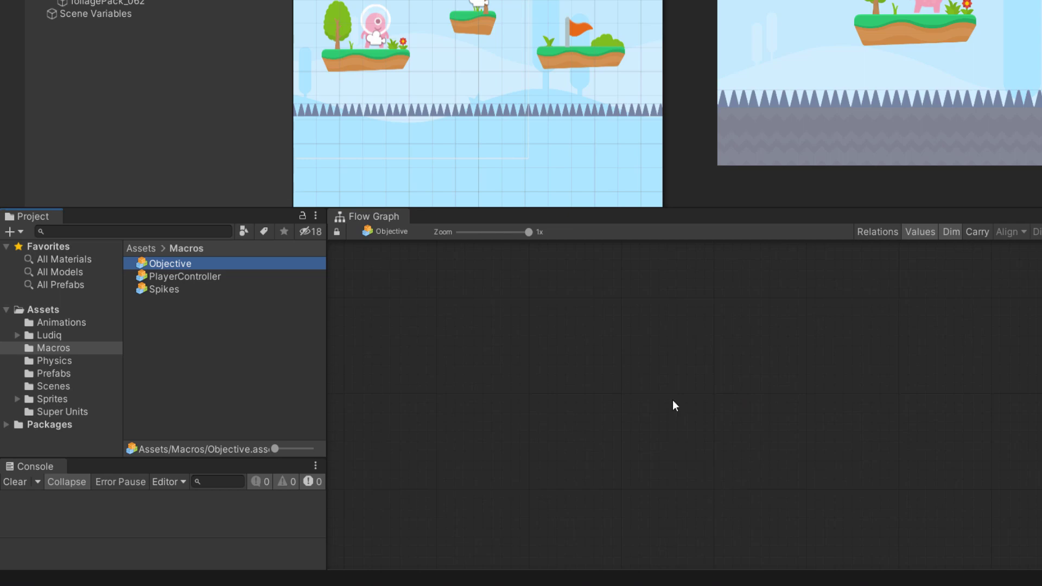
left_click(69, 414)
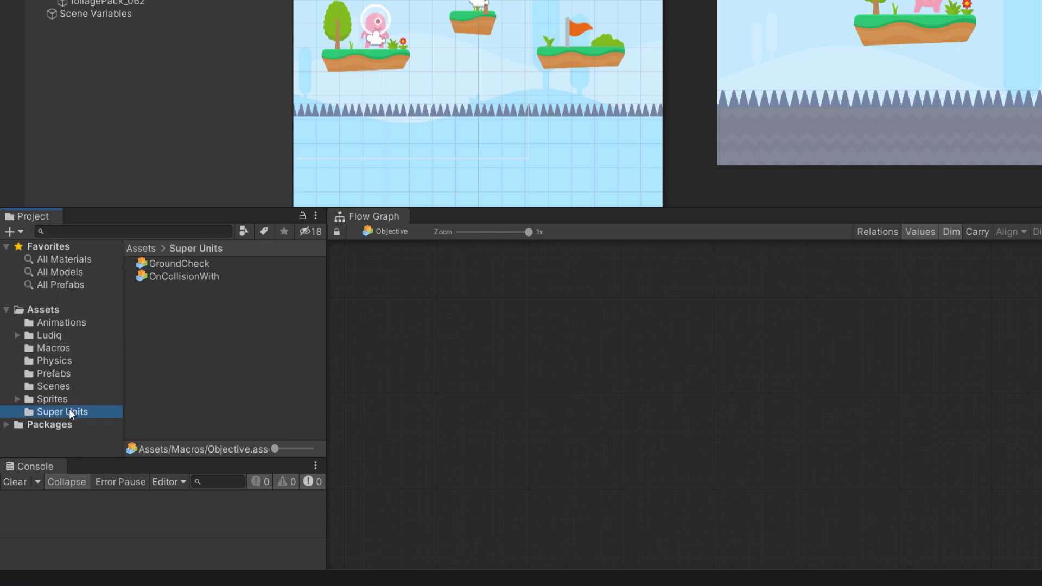
left_click_drag(200, 280, 506, 380)
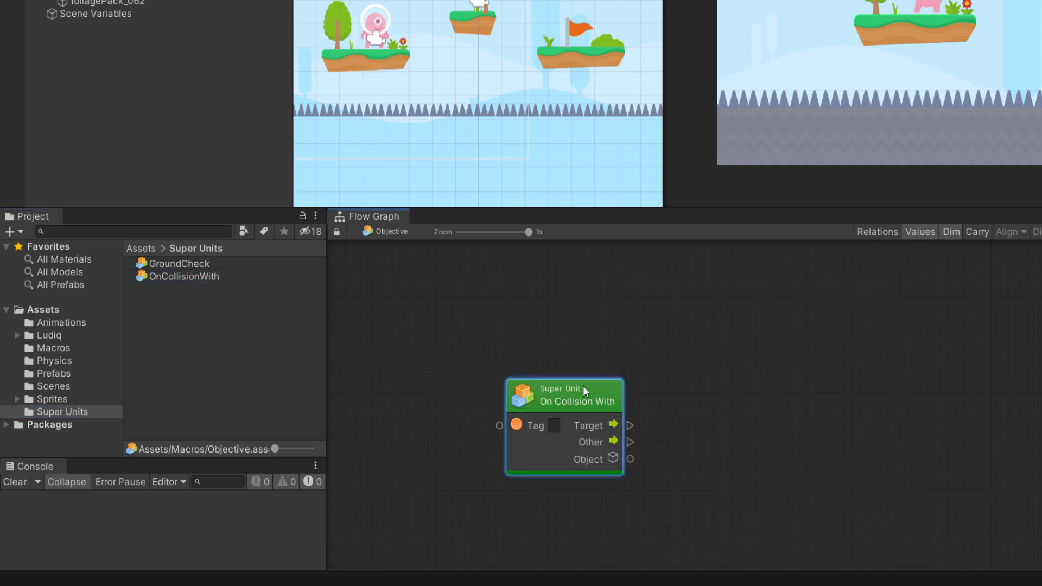
left_click_drag(583, 386, 565, 340)
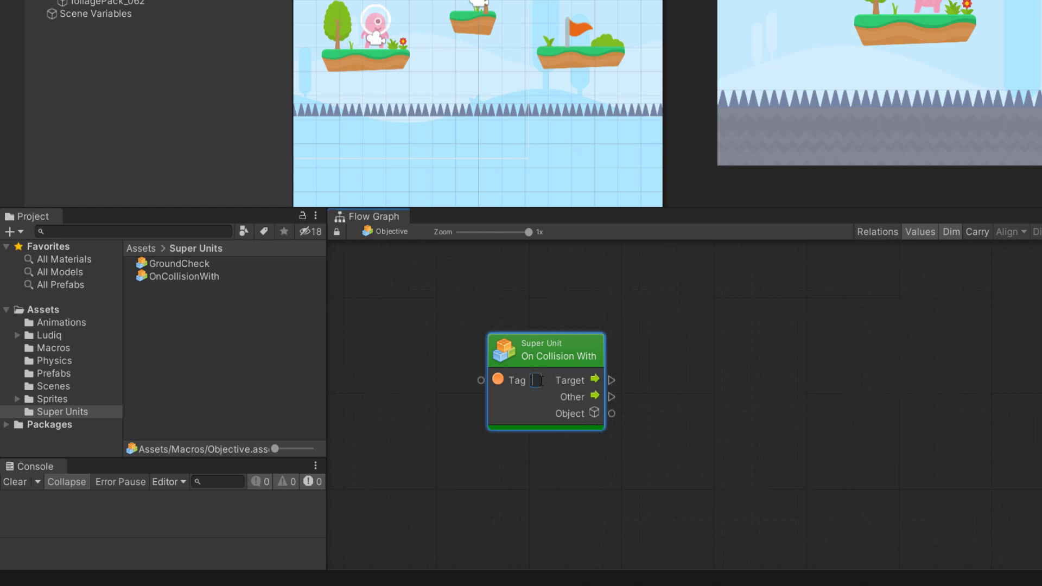
type("Player")
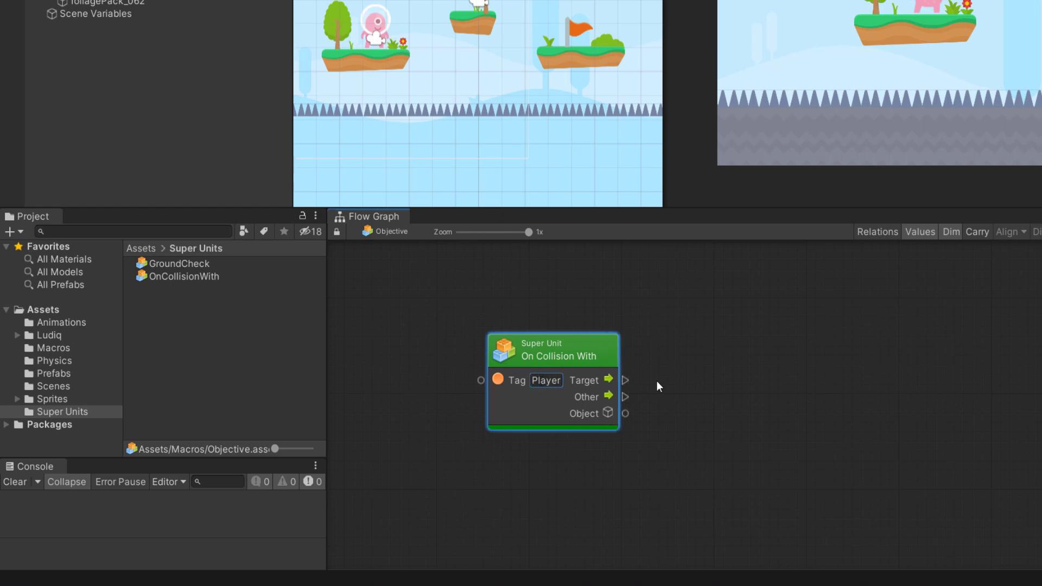
middle_click_drag(810, 387, 754, 380)
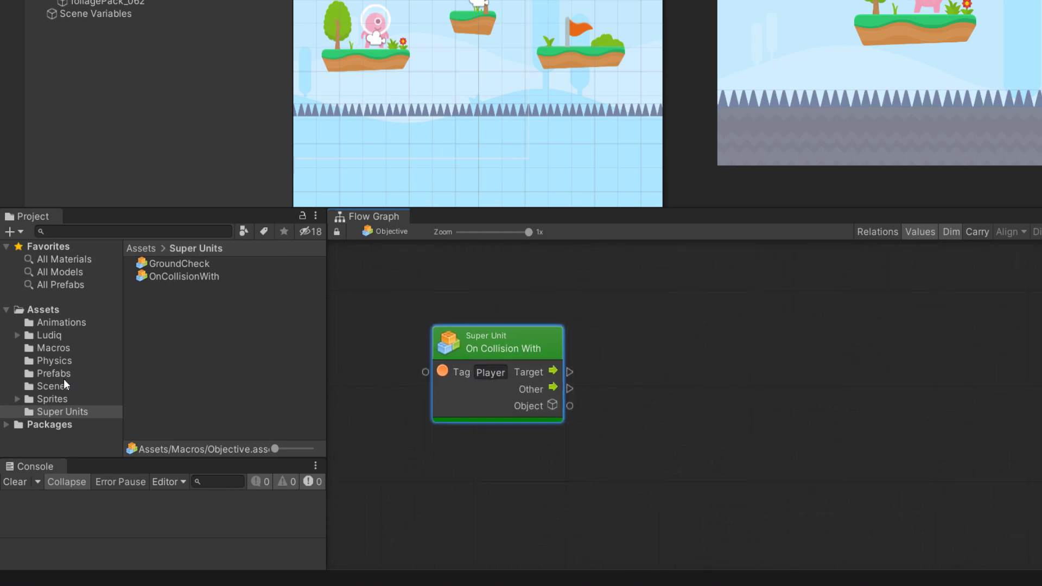
left_click(57, 350)
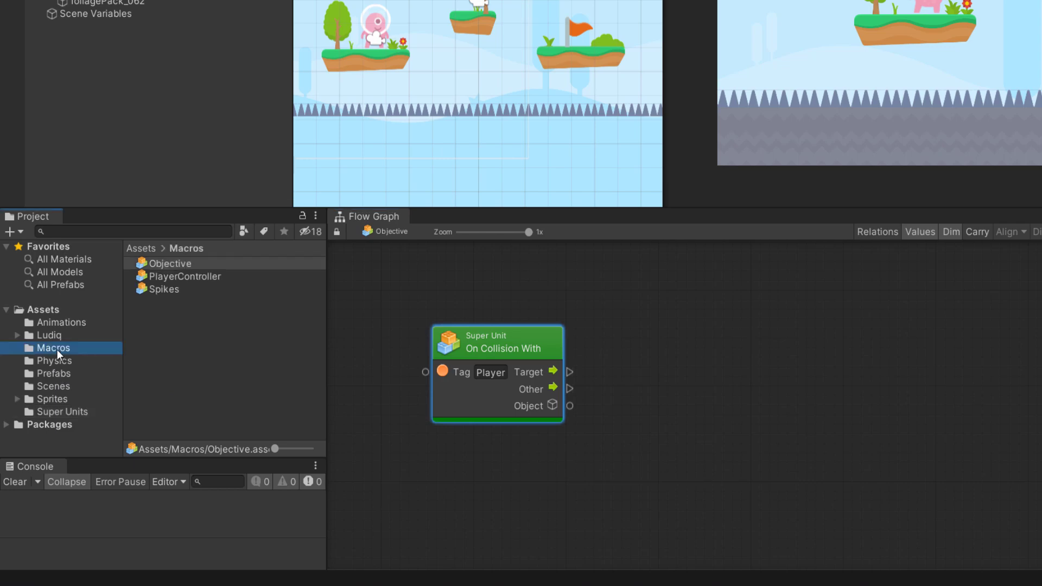
- In the Spikes graph, delete the On Collision Enter 2D, Compare Tag and Branch nodes
left_click(168, 289)
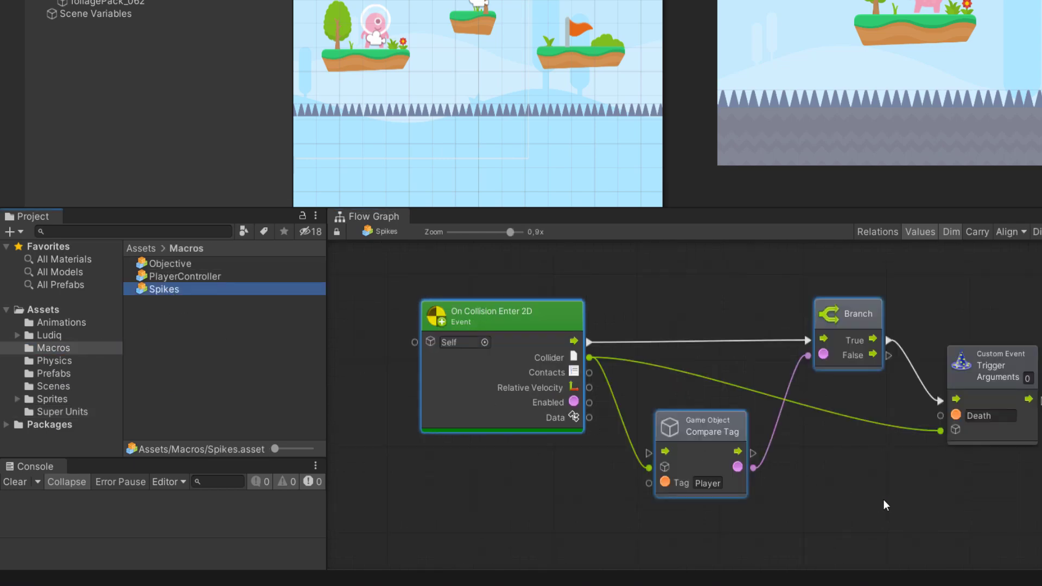
middle_click_drag(882, 493, 908, 491)
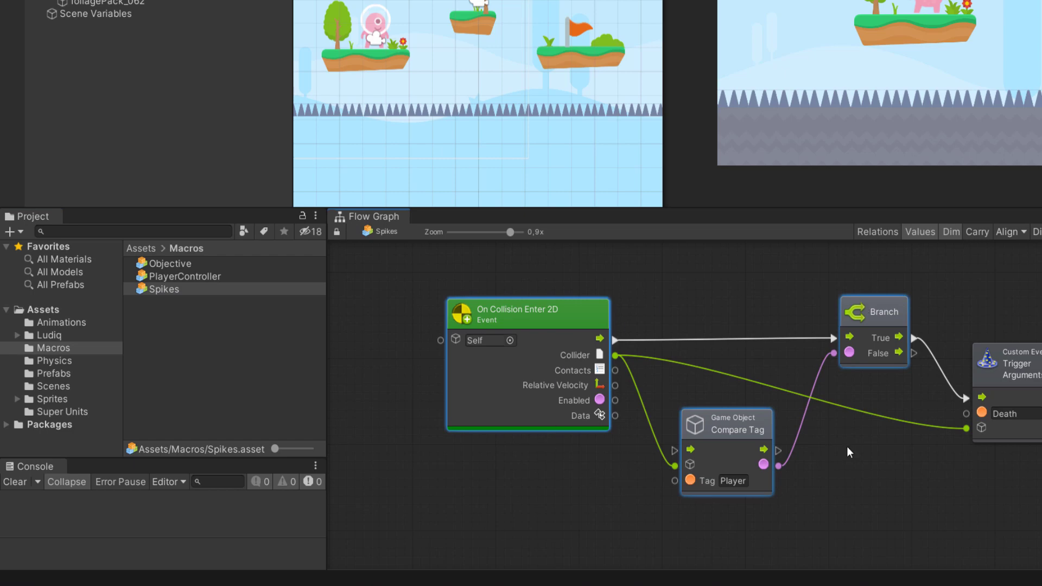
left_click_drag(910, 507, 522, 304)
key("Delete")
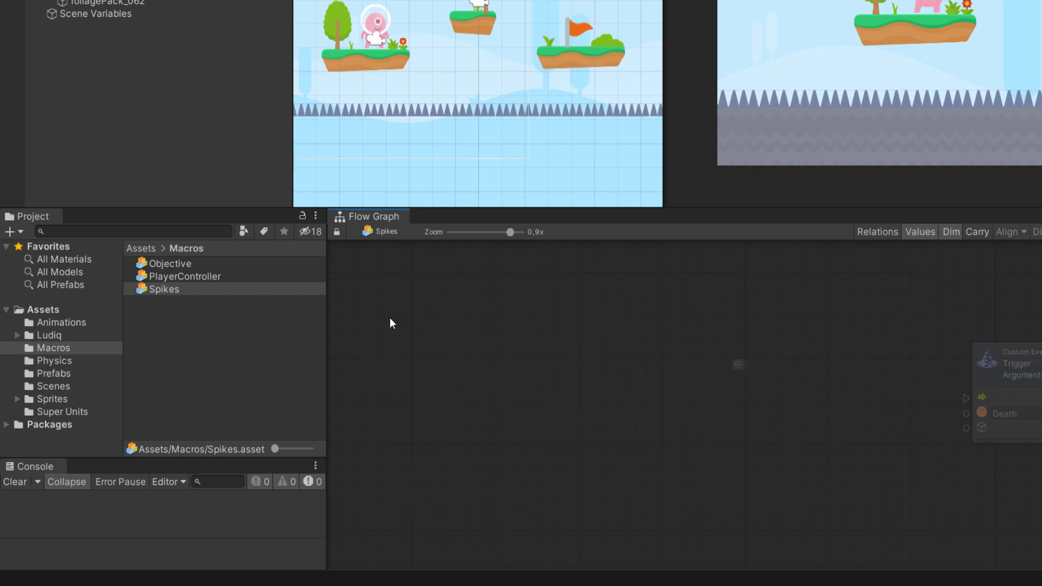
- Add an On Collision With super unit tagged Player to the Spikes graph
left_click(59, 412)
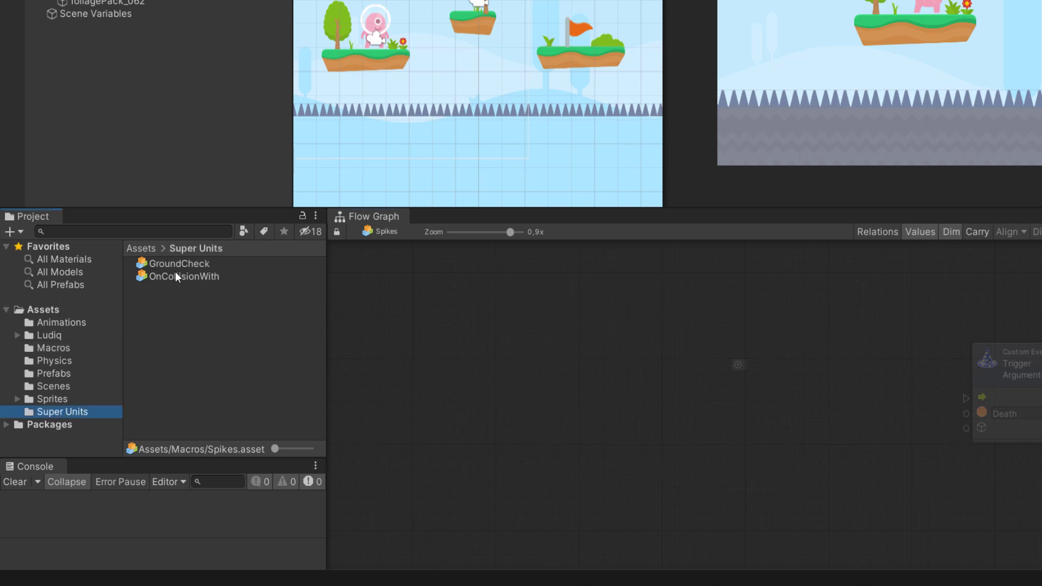
mouse_move(178, 278)
left_mouse_down()
mouse_move(710, 392)
mouse_move(732, 350)
left_mouse_up()
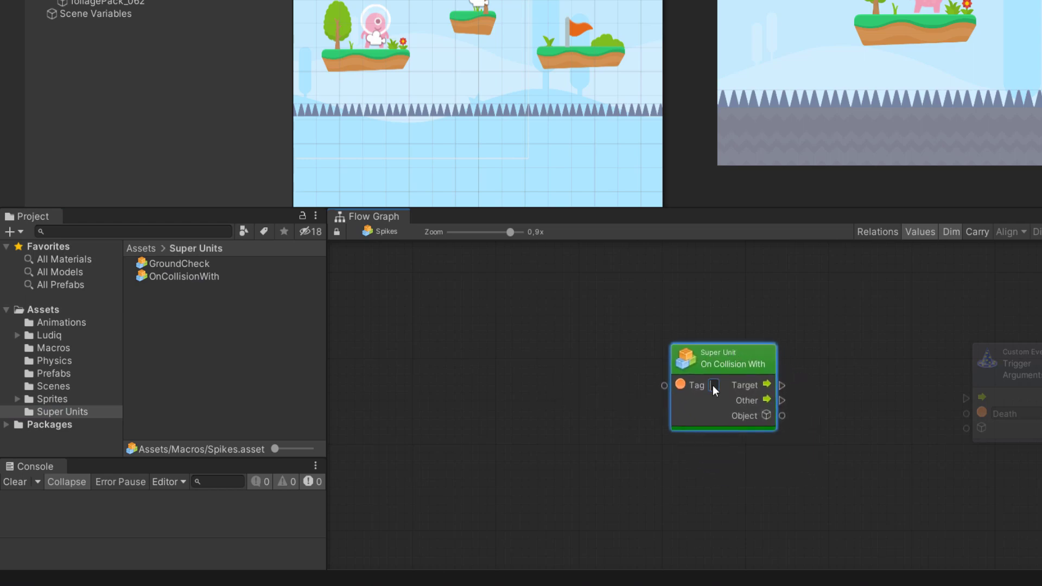
type("Player")
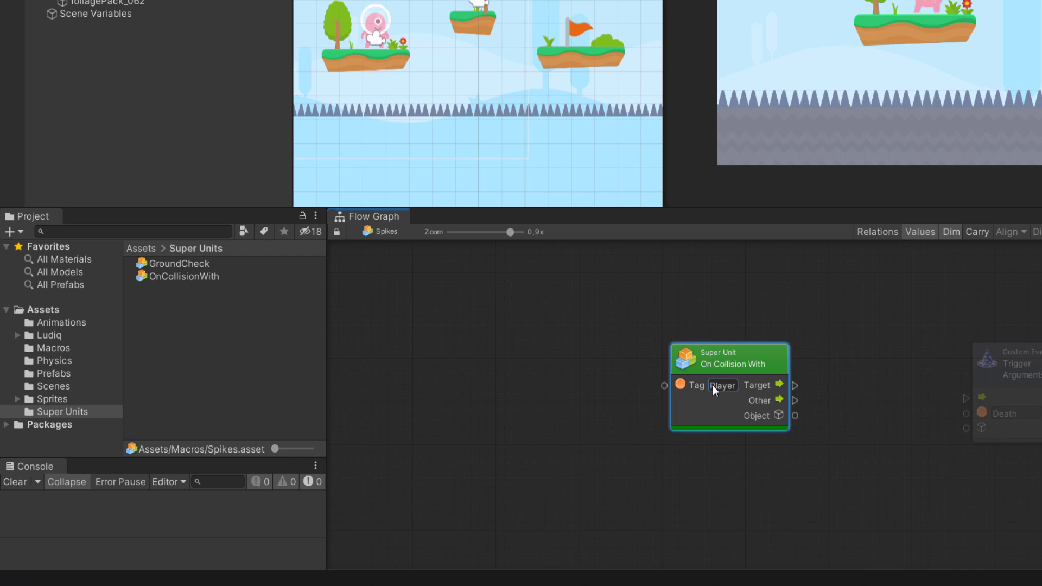
left_click_drag(748, 357, 781, 364)
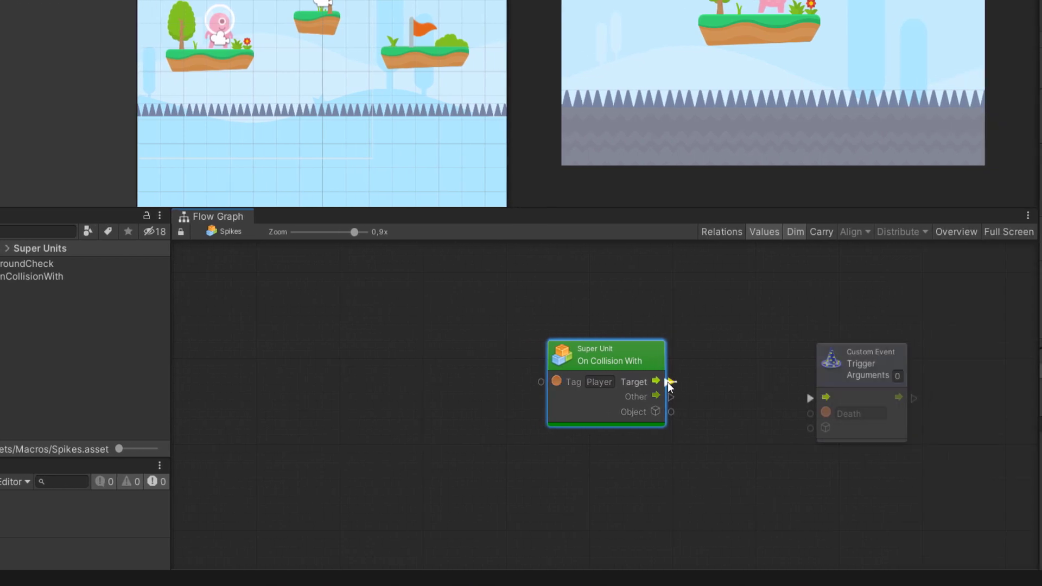
- Connect its Target to the Death trigger and Object to the trigger's Self, then open OnCollisionWith
left_click_drag(668, 382, 762, 387)
left_click_drag(806, 397, 810, 400)
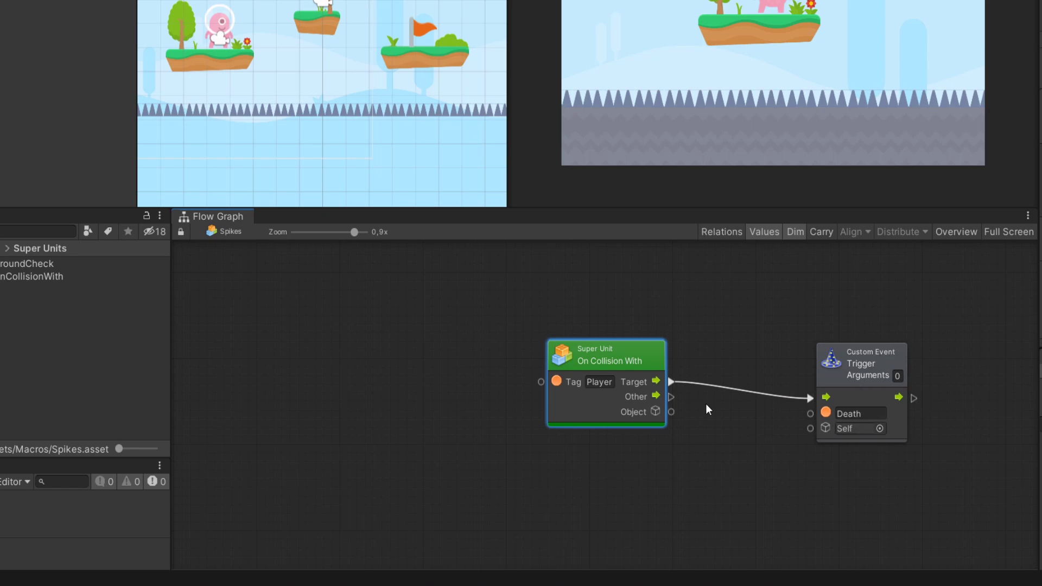
left_click_drag(672, 412, 811, 429)
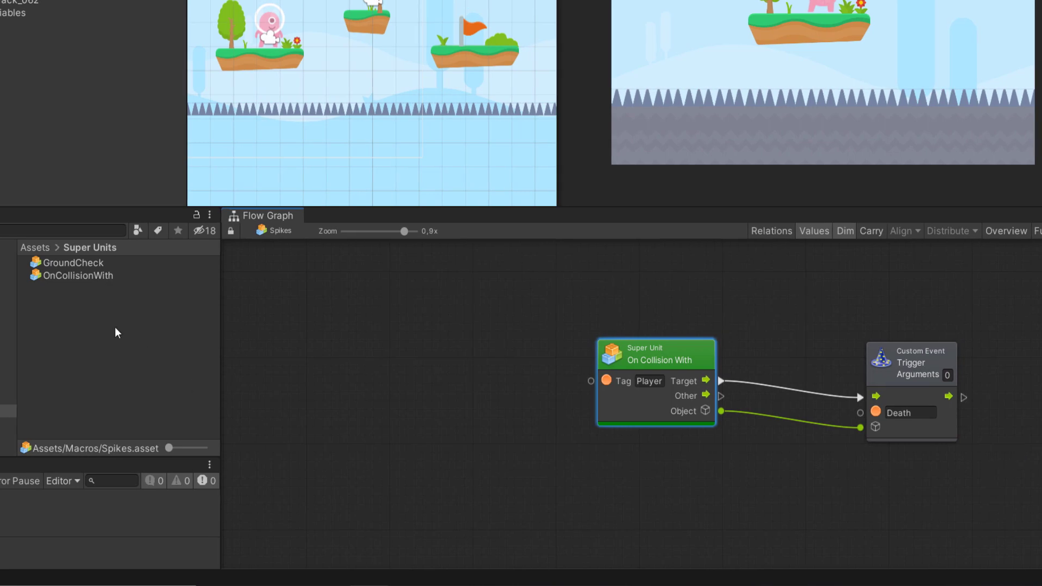
double_click(78, 274)
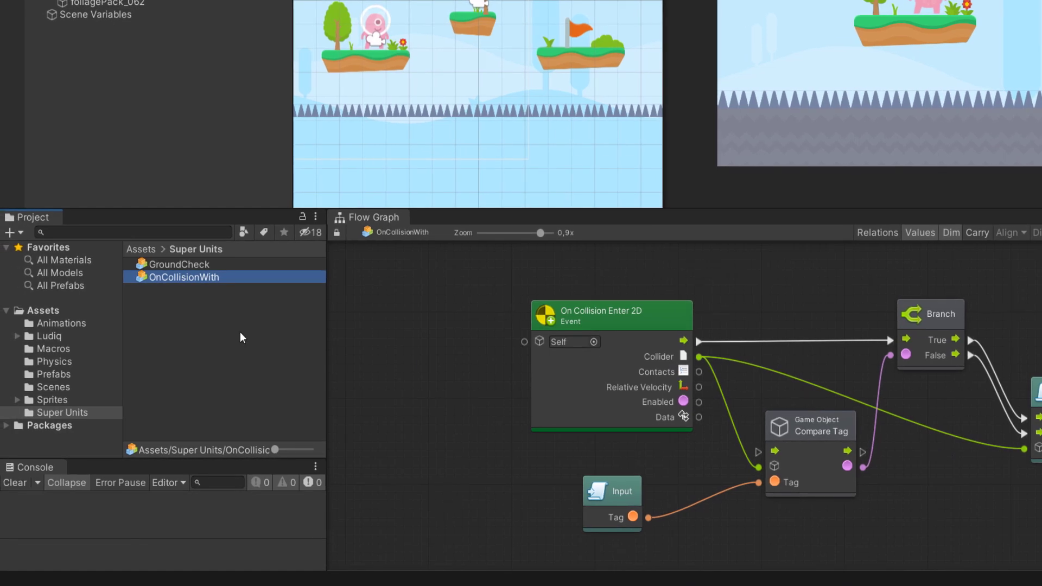
- Open the Objective macro from the Macros folder
left_click(49, 350)
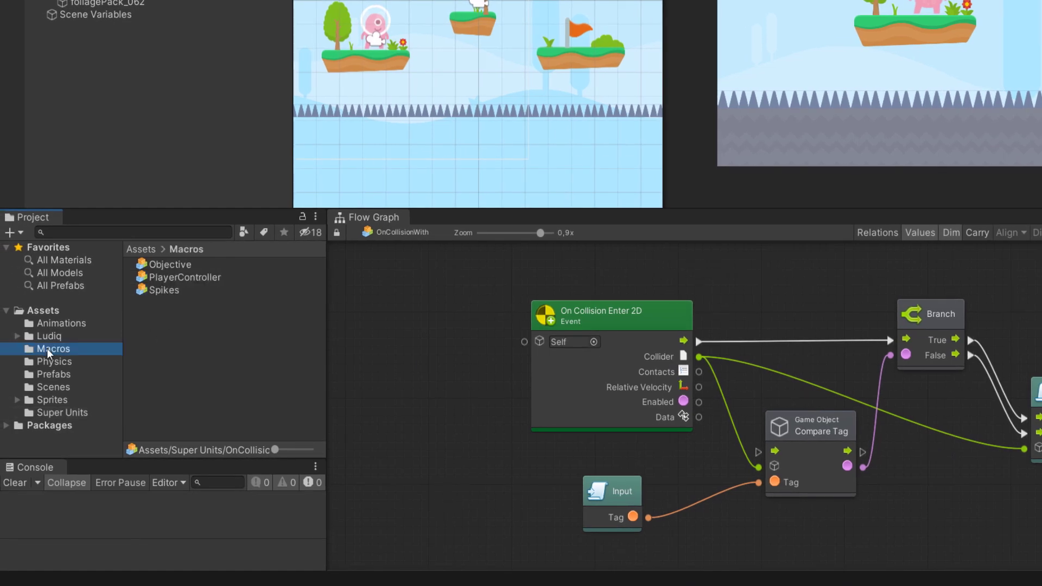
left_click(171, 265)
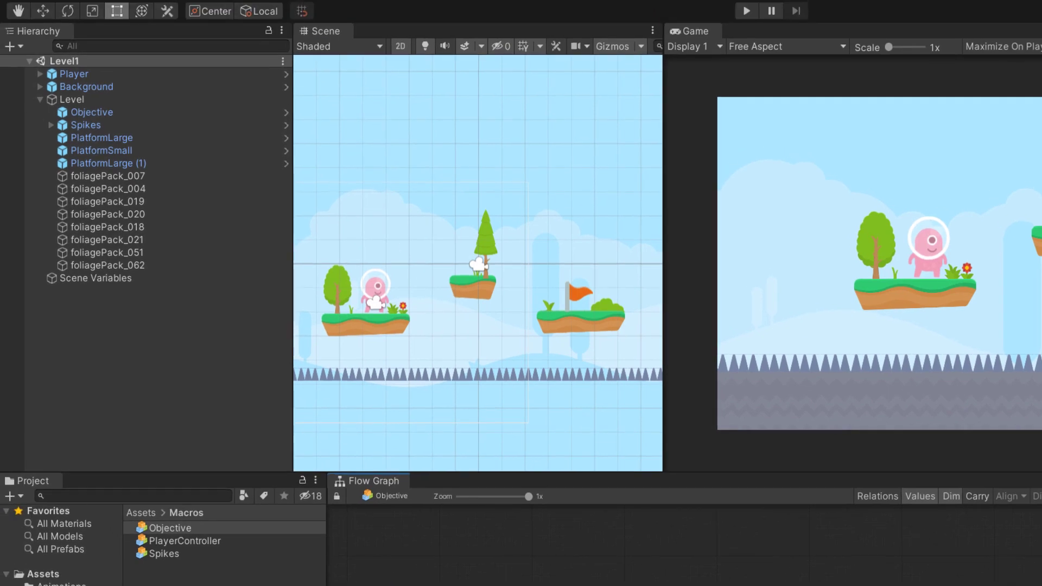
- Give the Objective object a String object variable 'Scene' with value Level2
left_click(111, 114)
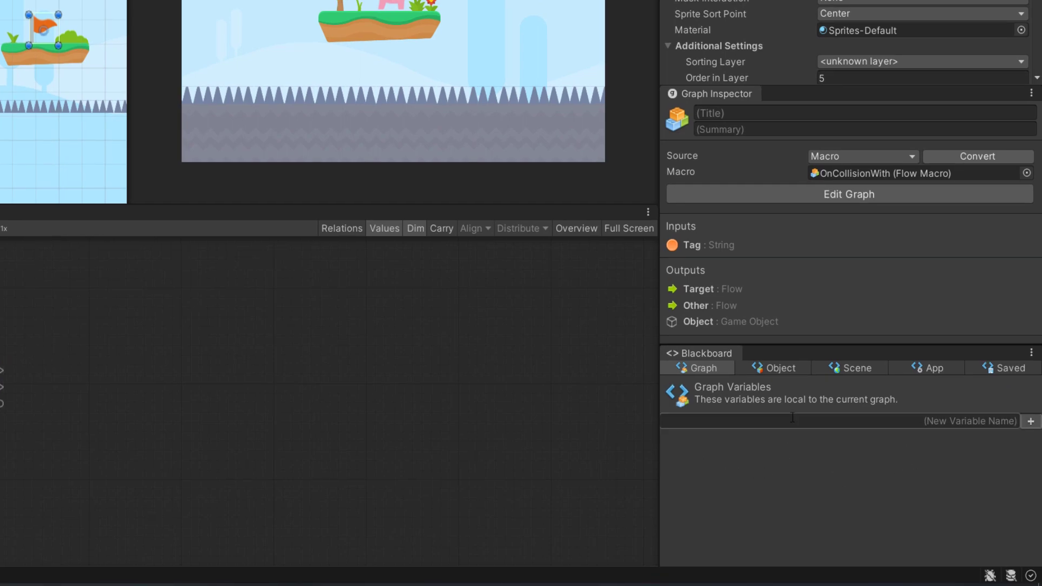
left_click(770, 370)
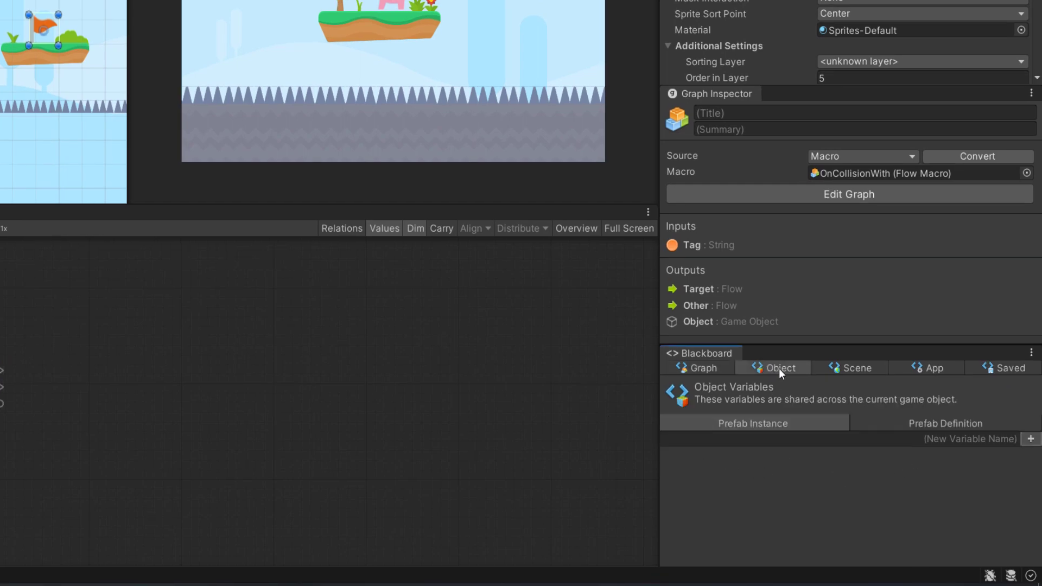
left_click(946, 440)
type("Scene")
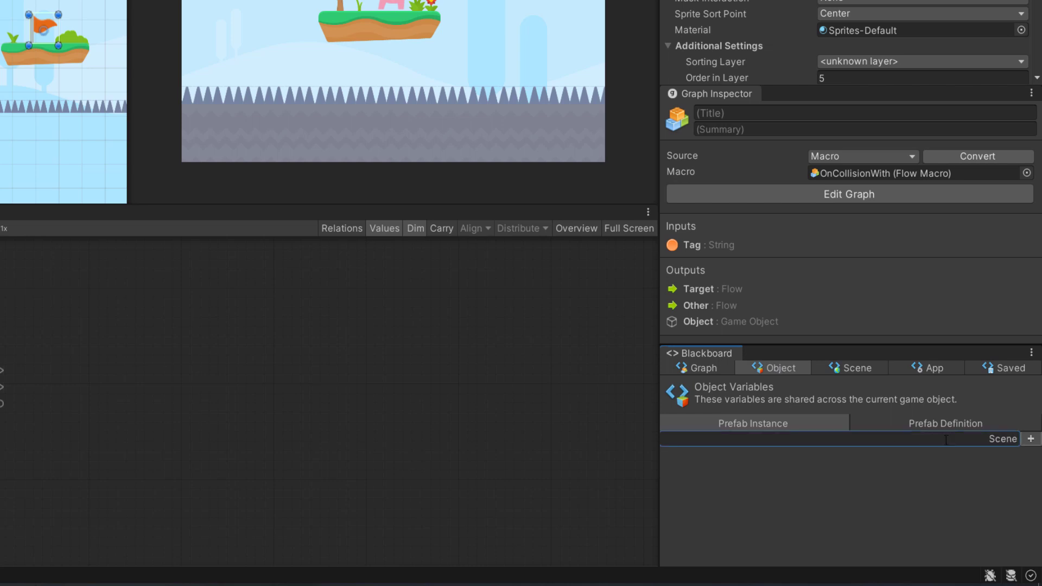
left_click(1031, 438)
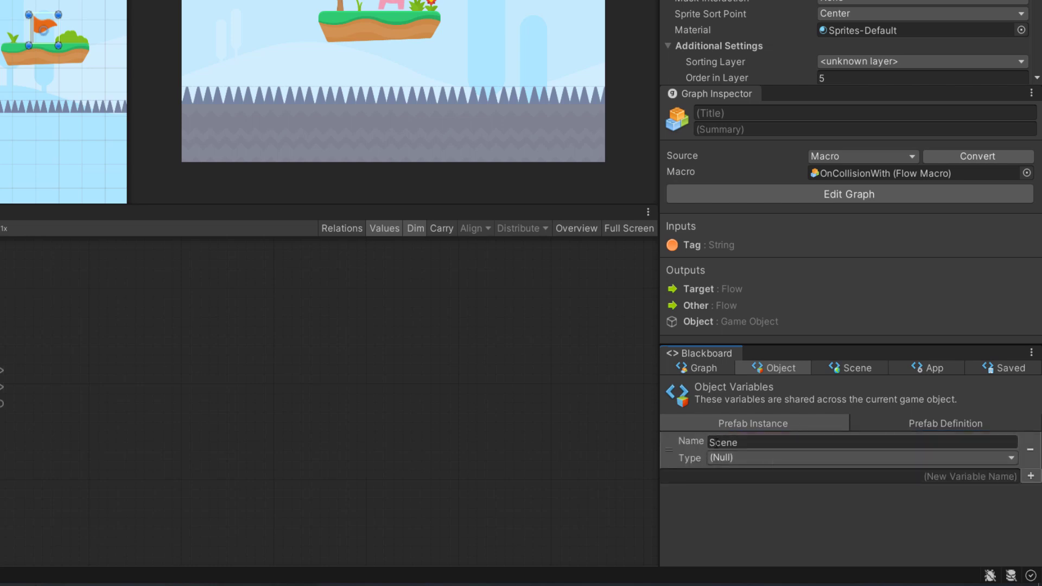
left_click(728, 458)
left_click(747, 280)
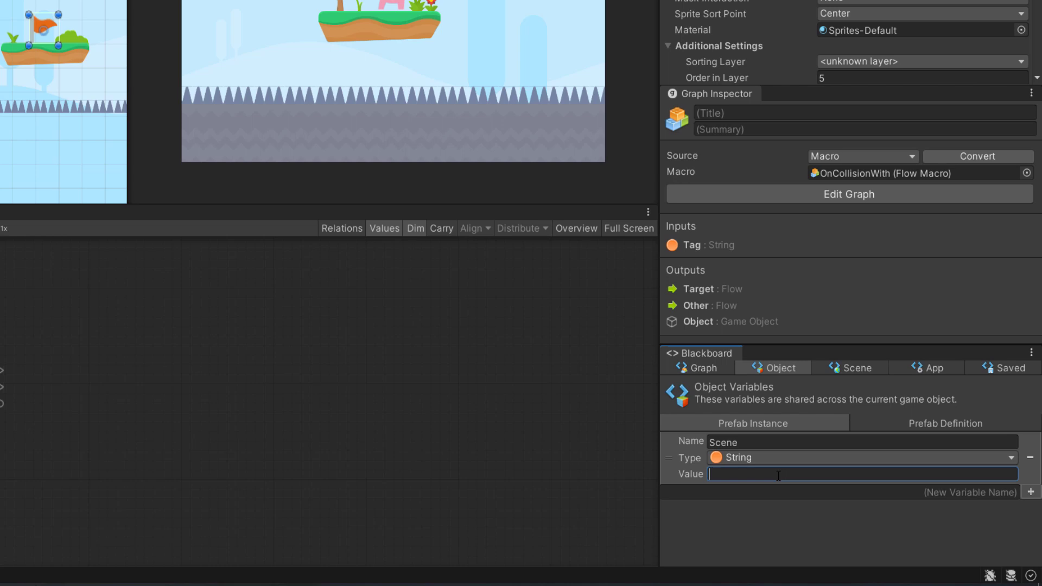
type("Level")
type("2")
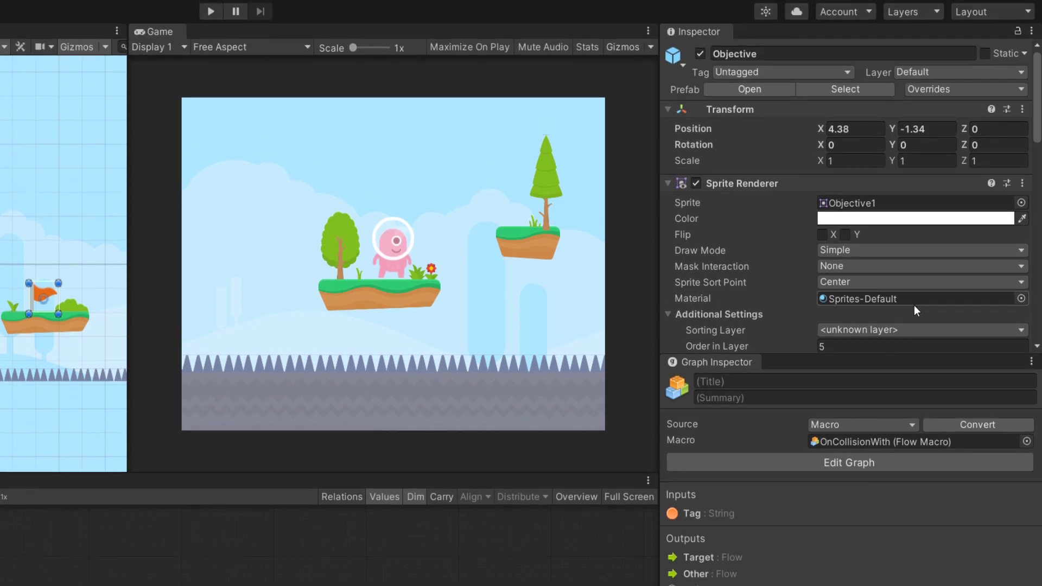
- Apply all of the Objective instance's overrides to its prefab
left_click(932, 90)
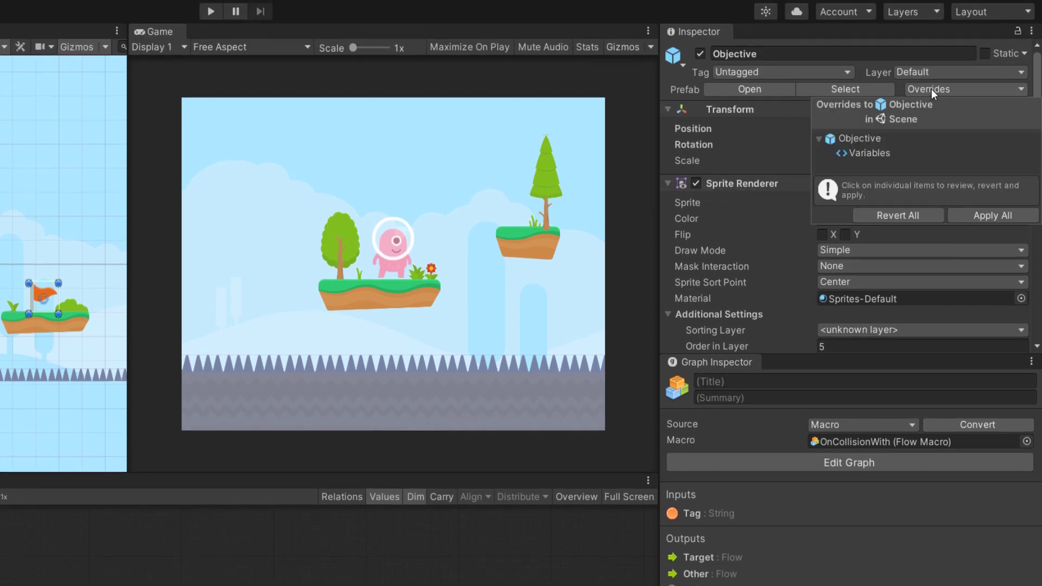
left_click(997, 216)
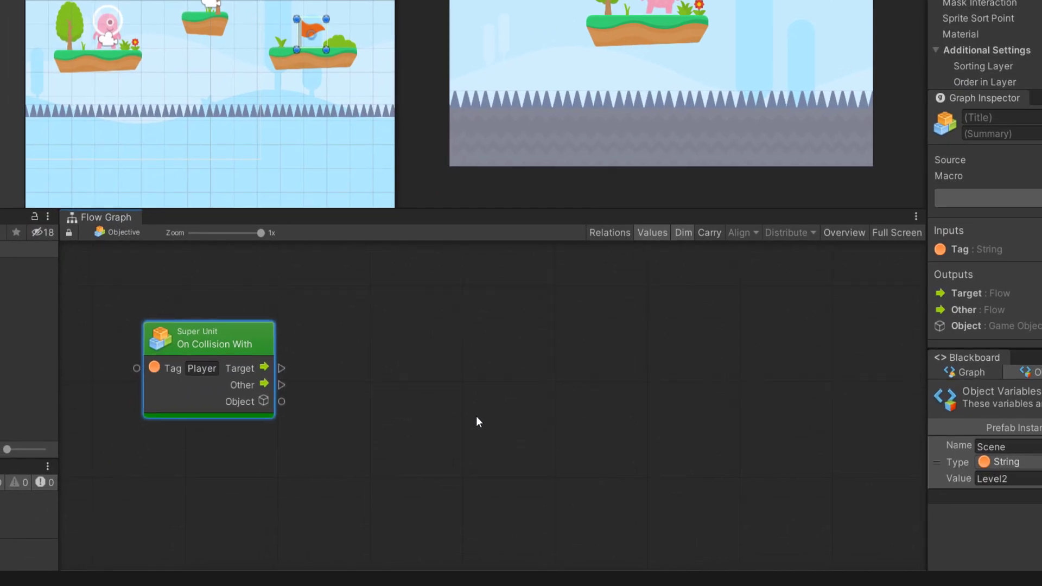
- Add a Scene Manager Load Scene (Scene Name) node driven by On Collision With's Target flow
mouse_move(477, 417)
middle_mouse_down()
mouse_move(504, 413)
mouse_move(519, 382)
middle_mouse_up()
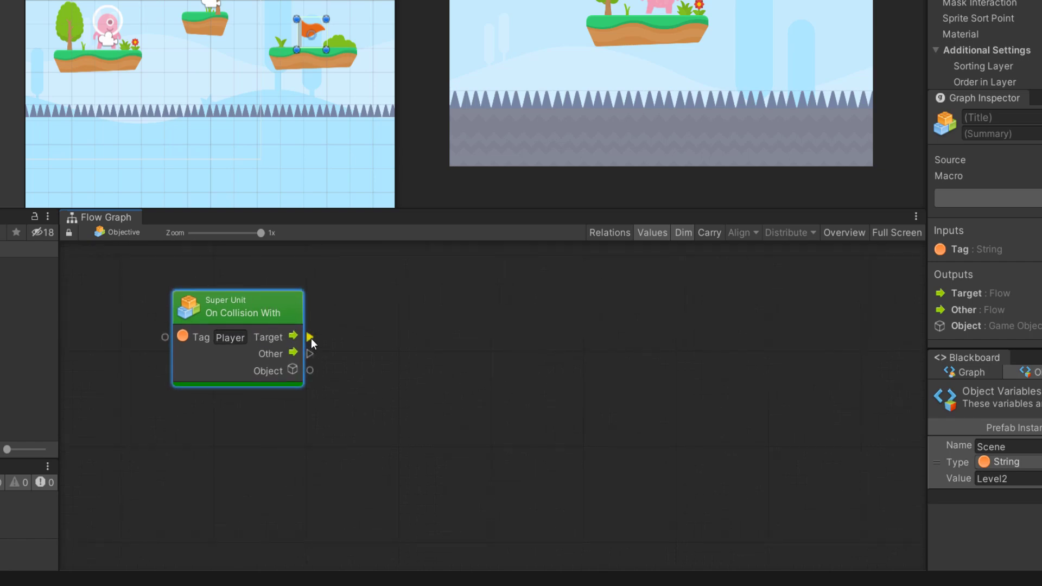
left_click_drag(311, 338, 442, 405)
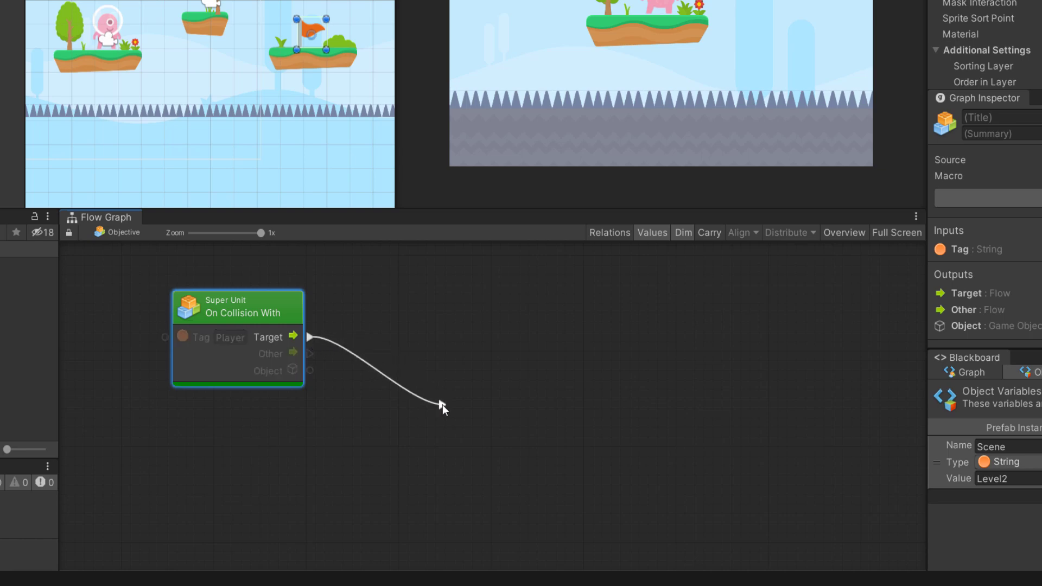
left_click_drag(442, 405, 442, 405)
type("sce")
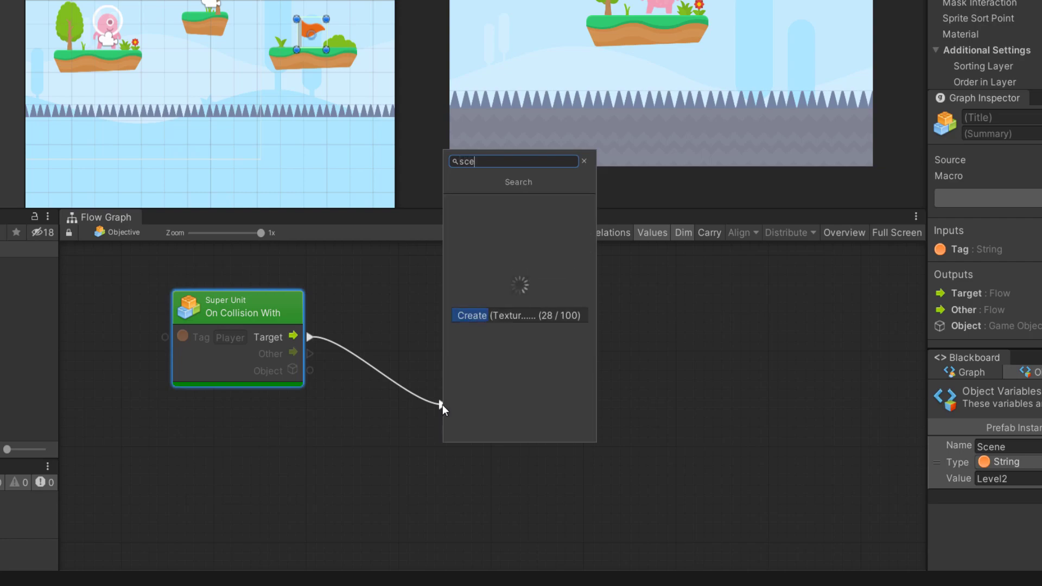
type("ne manager")
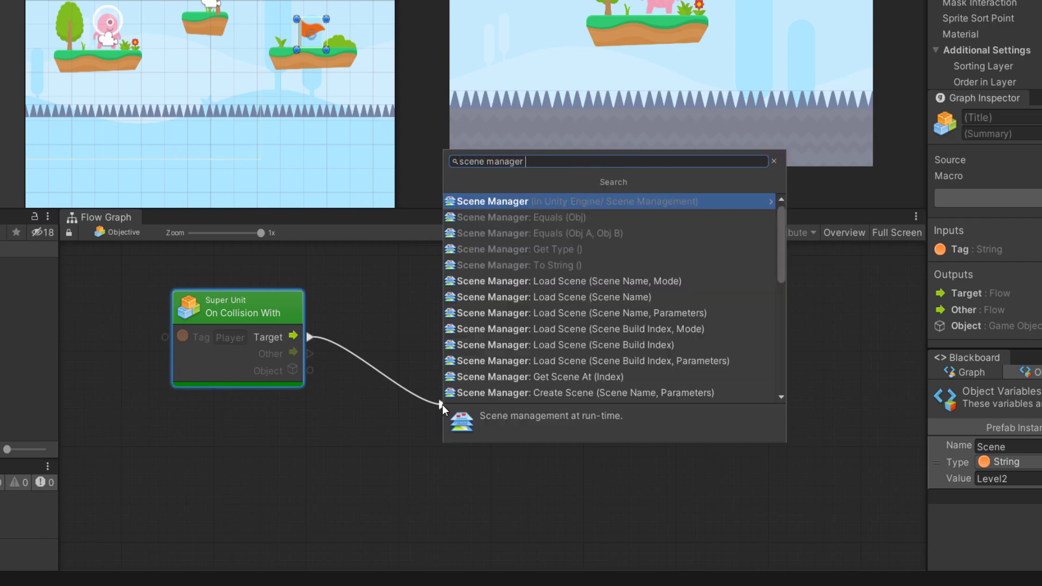
type(" load scene")
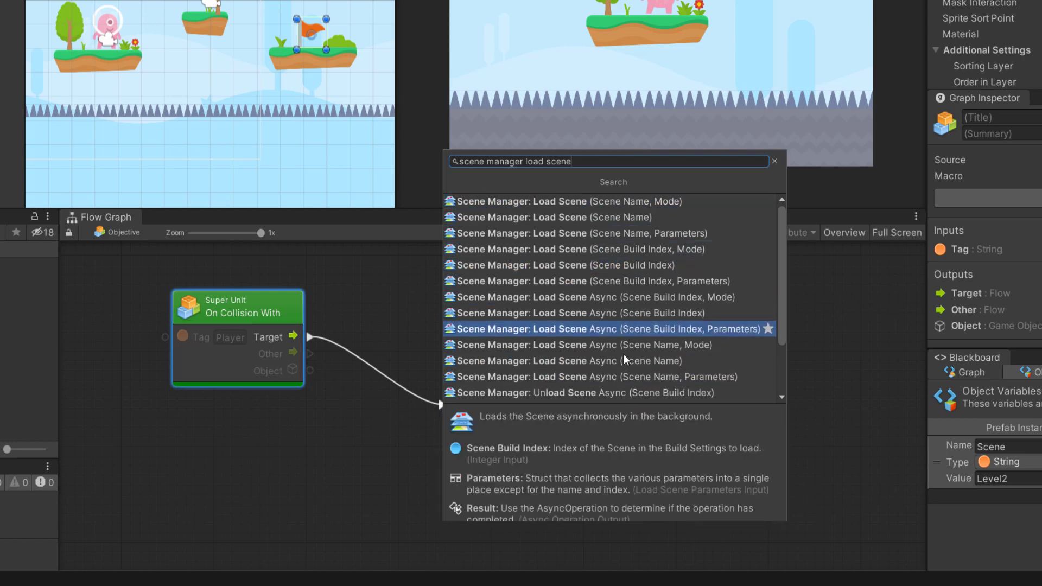
left_click(630, 217)
left_click_drag(534, 368, 525, 393)
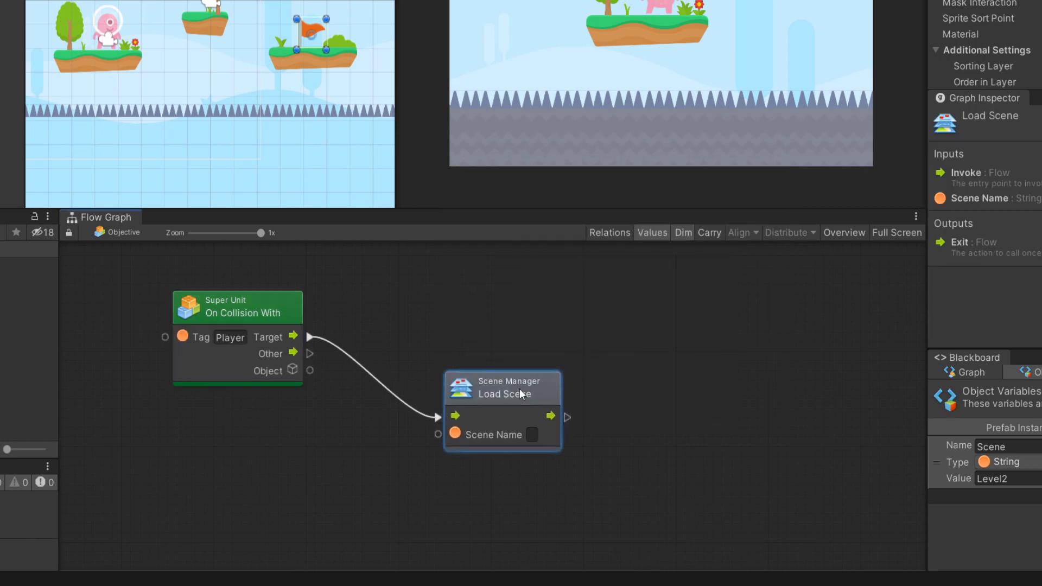
middle_click_drag(575, 358, 651, 298)
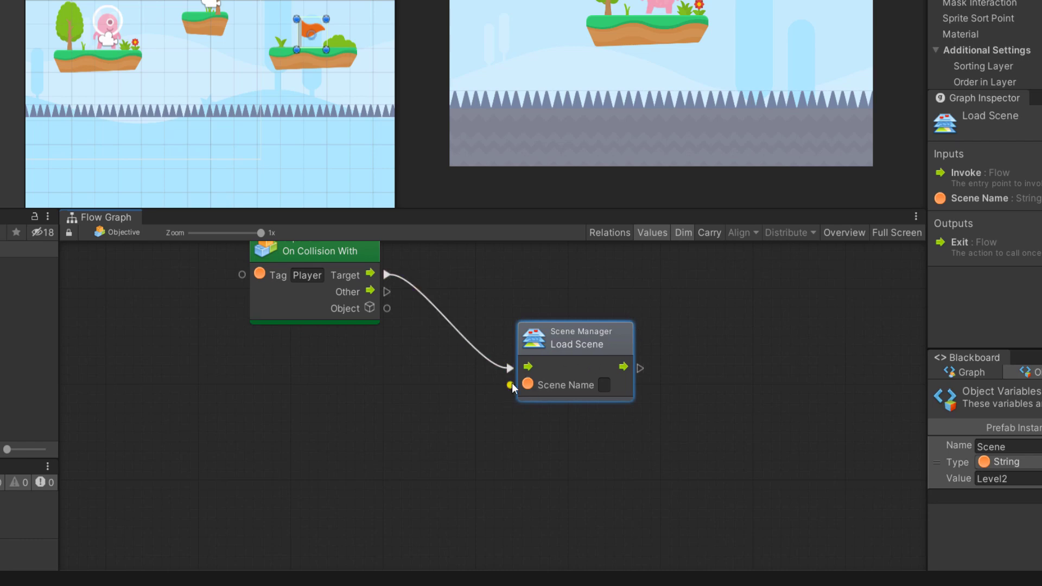
- Feed Load Scene's Scene Name from a Get Object Variable node reading Scene
left_click_drag(510, 385, 406, 455)
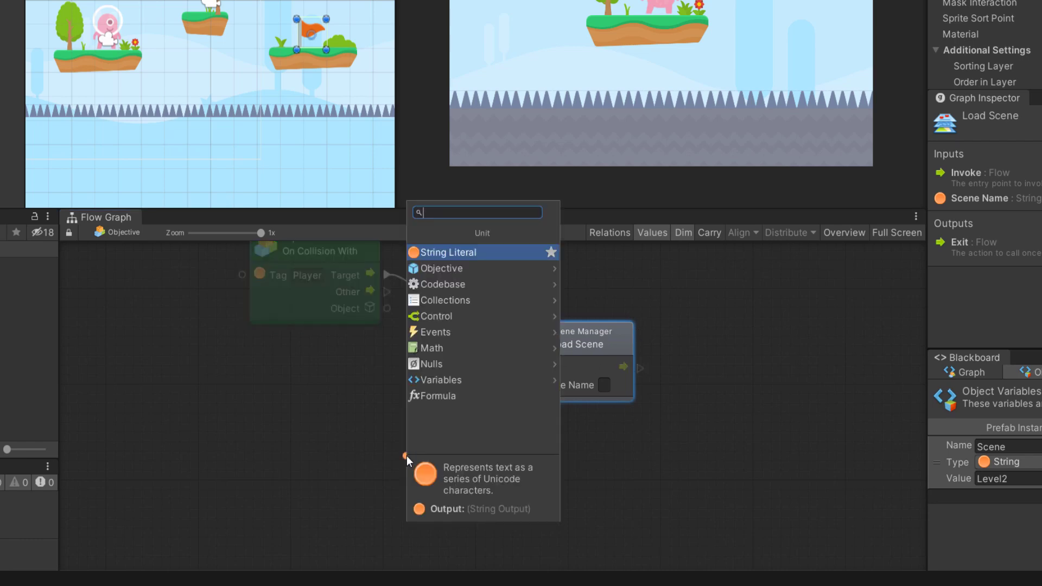
type("get o")
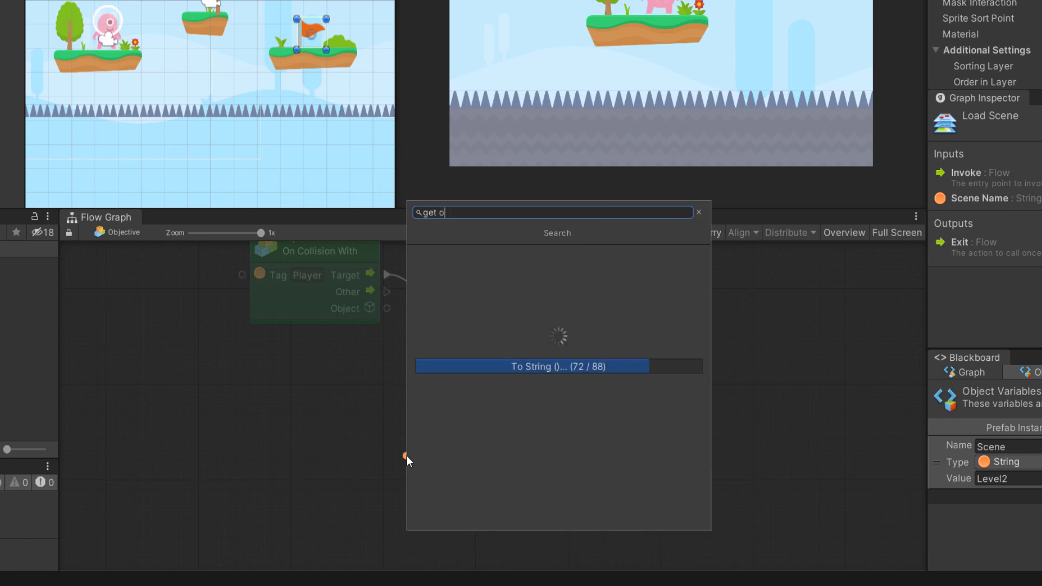
type("bject var")
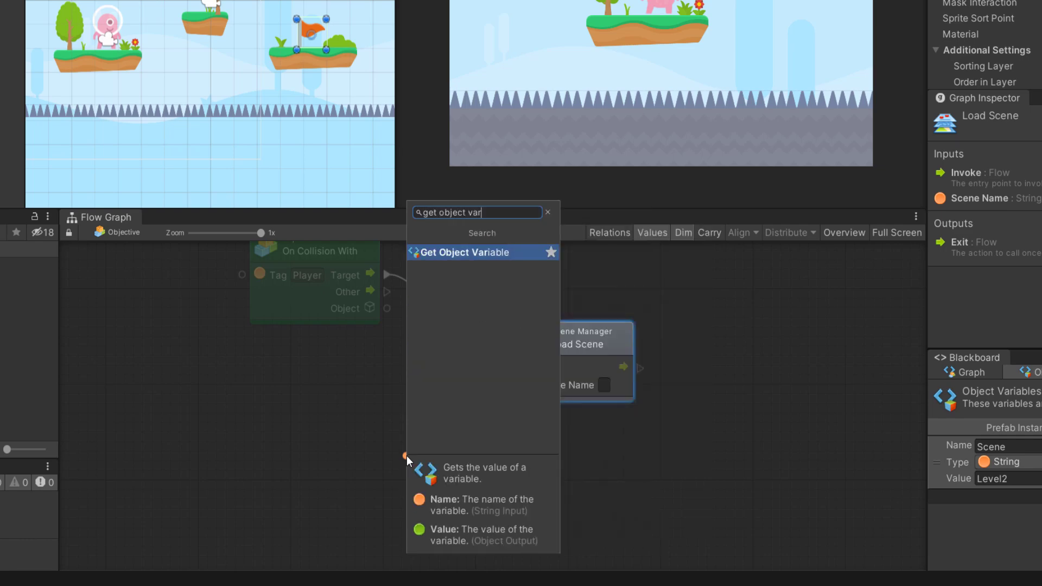
key("Return")
left_click(369, 454)
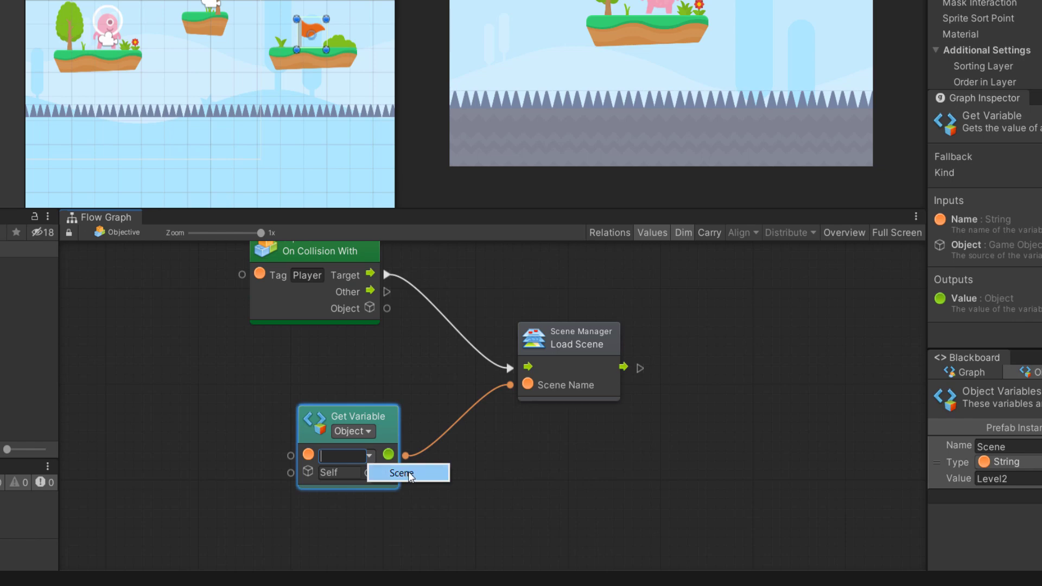
left_click(410, 475)
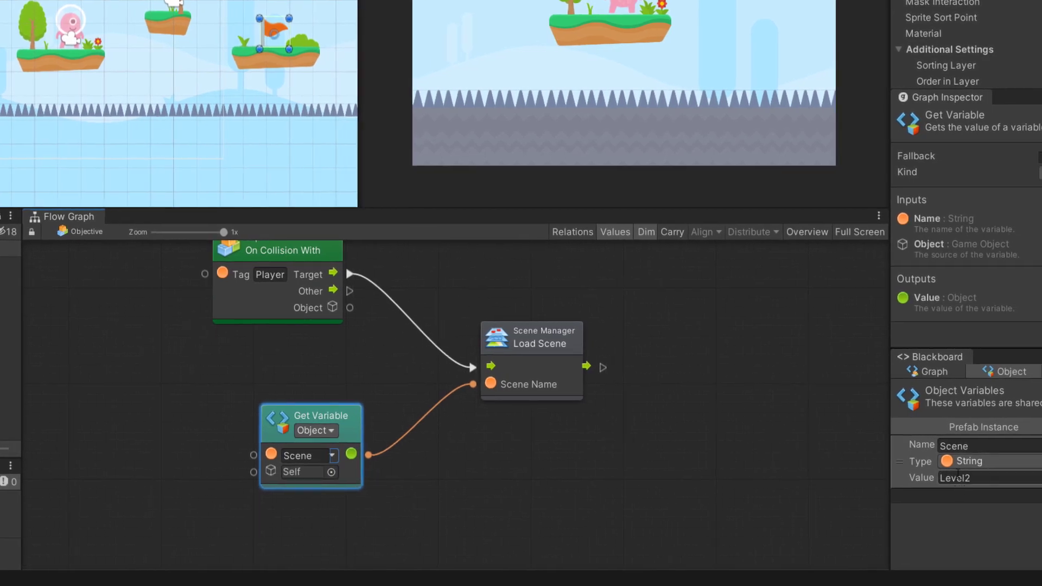
- Reposition the Get Variable and Load Scene nodes neatly in view
key("Home")
left_click_drag(404, 472, 386, 440)
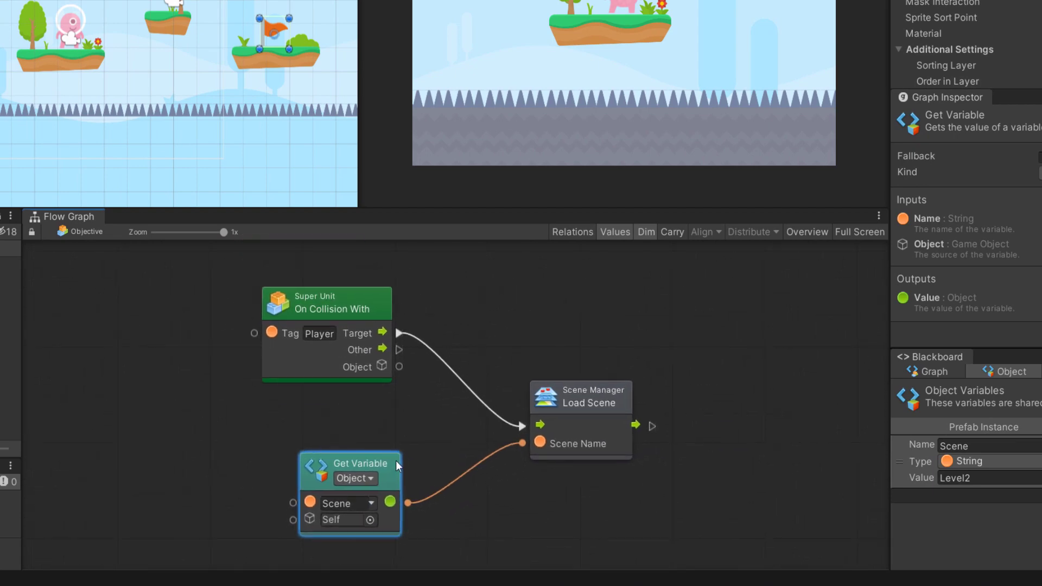
left_click_drag(580, 400, 545, 370)
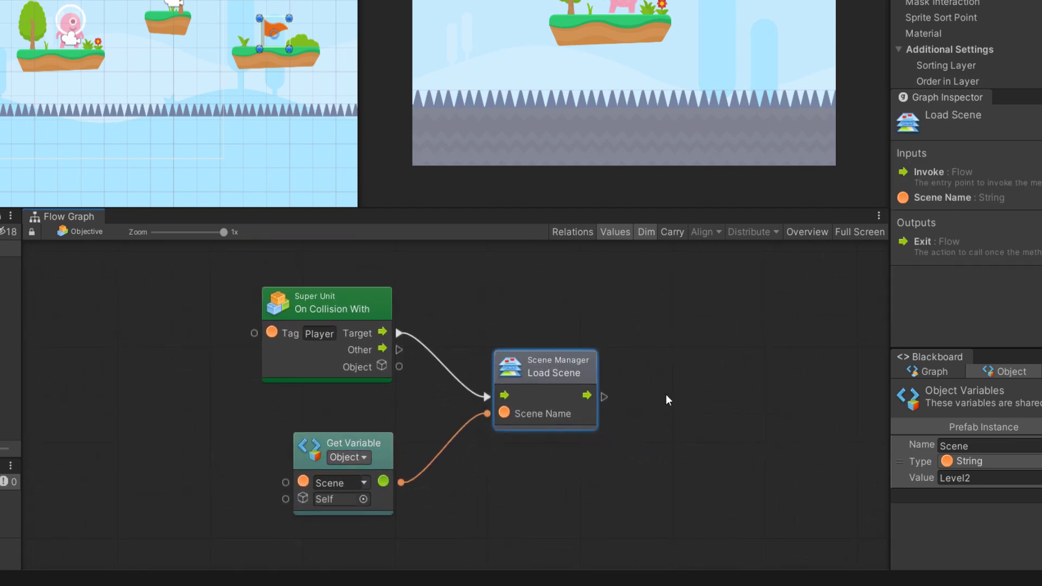
left_click(567, 483)
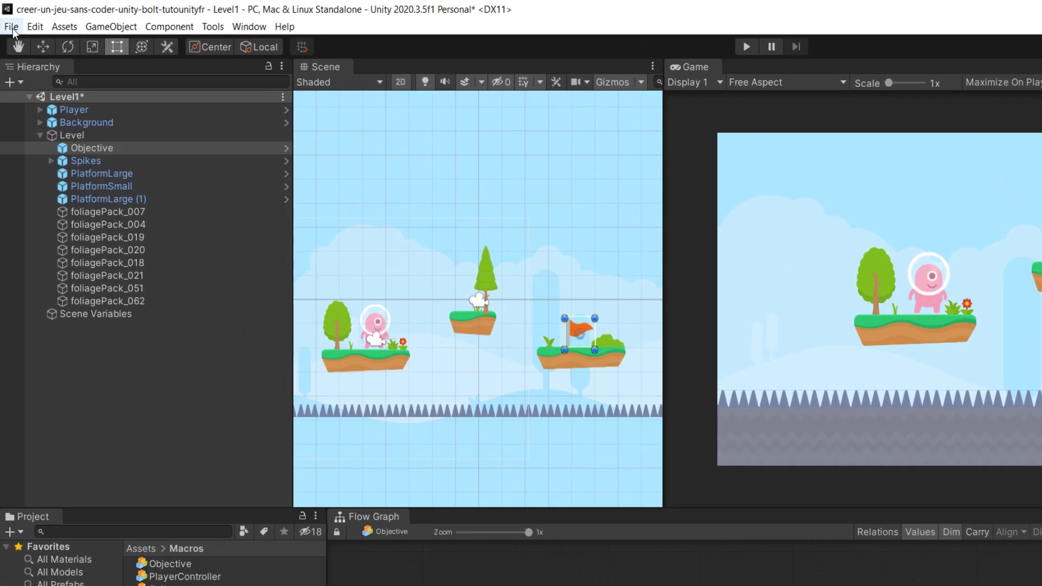
left_click(12, 28)
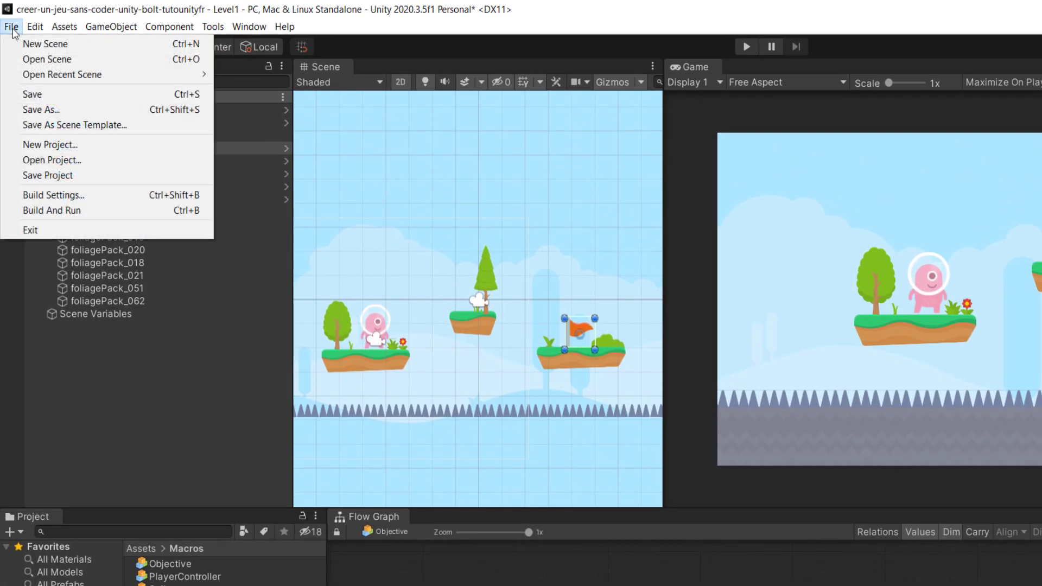
- Open Build Settings and remove Scenes/SampleScene from the Scenes In Build list
left_click(67, 198)
left_click_drag(539, 150, 554, 196)
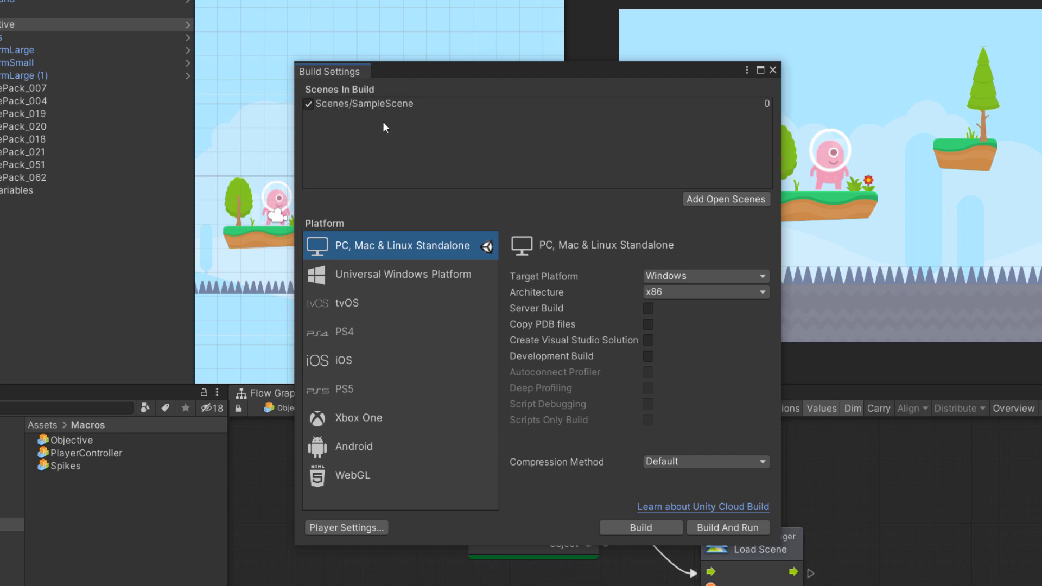
left_click_drag(424, 80, 465, 120)
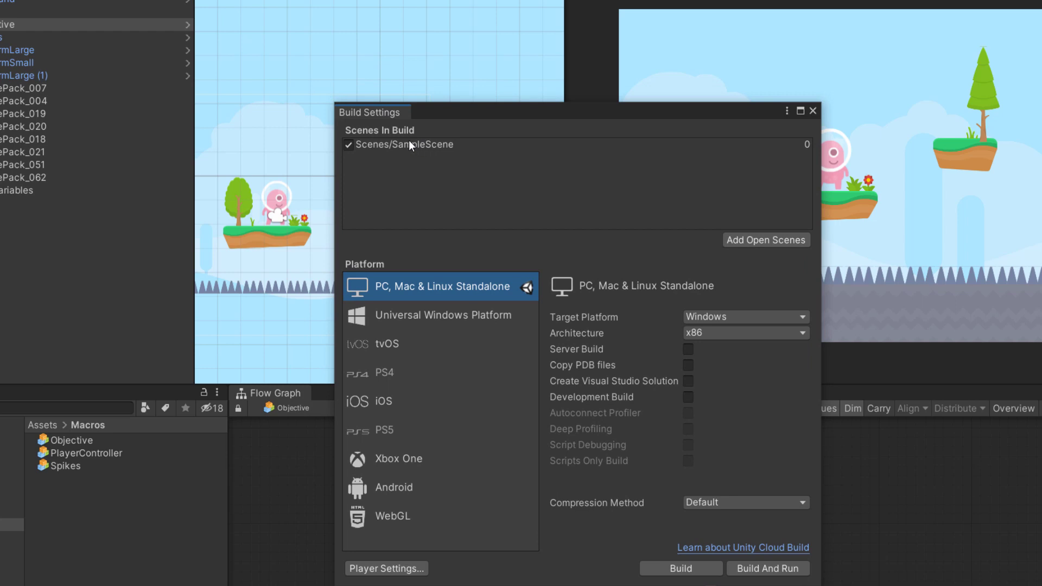
left_click(409, 140)
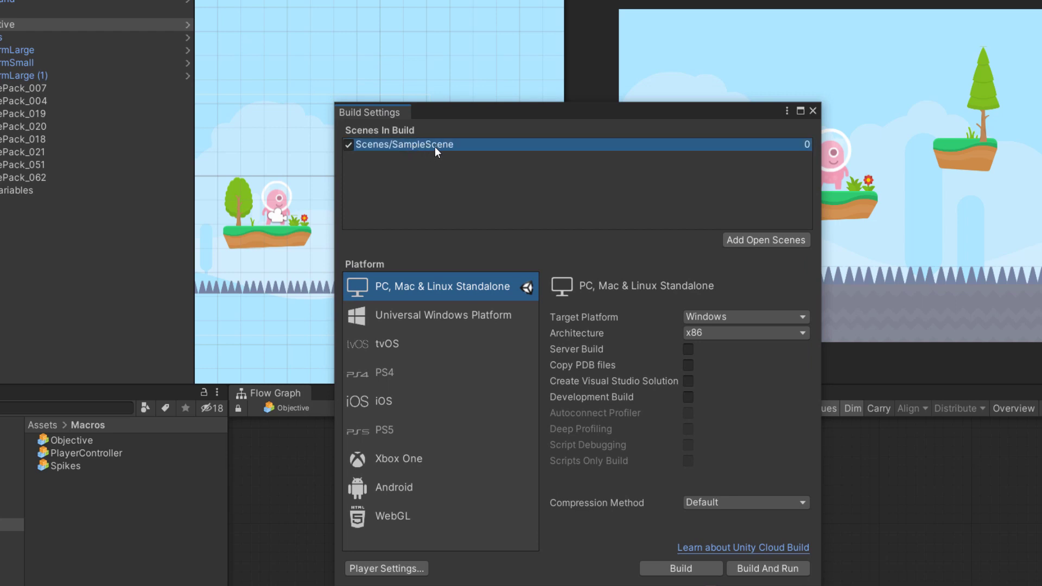
key("Delete")
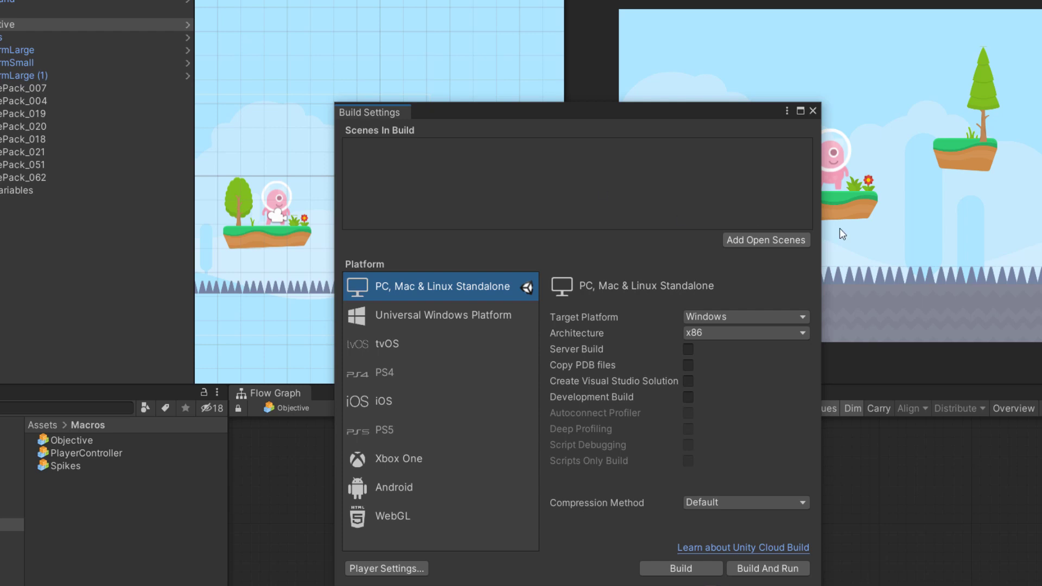
left_click_drag(624, 112, 631, 146)
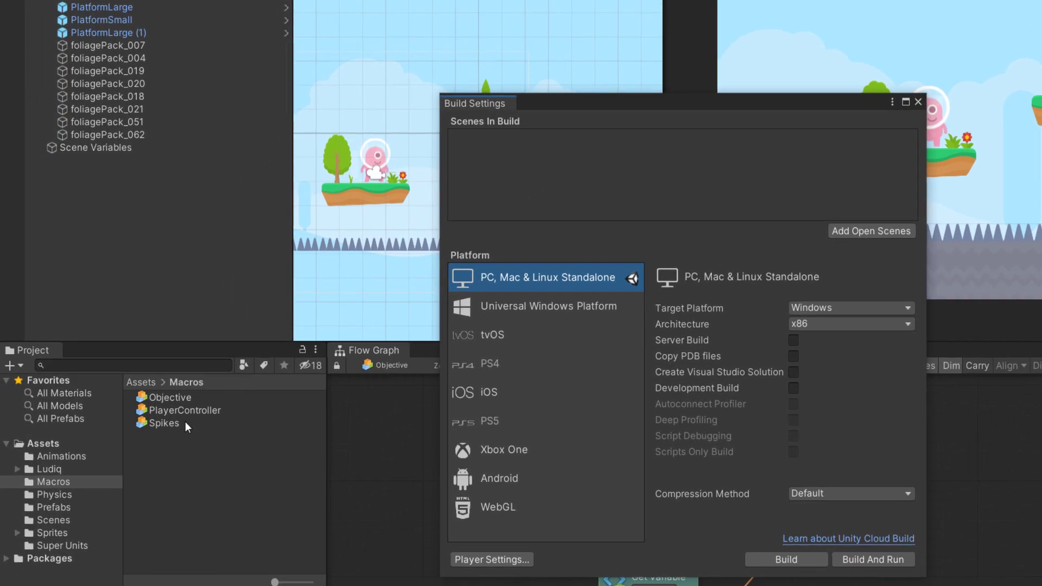
- Drag Level1 through Level4 from Assets/Scenes into the Scenes In Build list
left_click(53, 522)
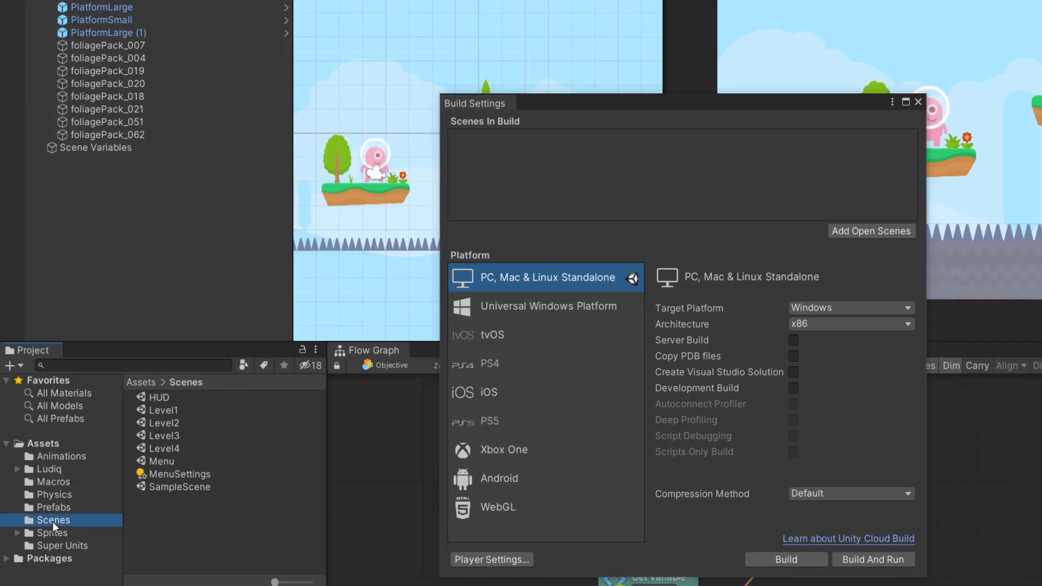
left_click(167, 411)
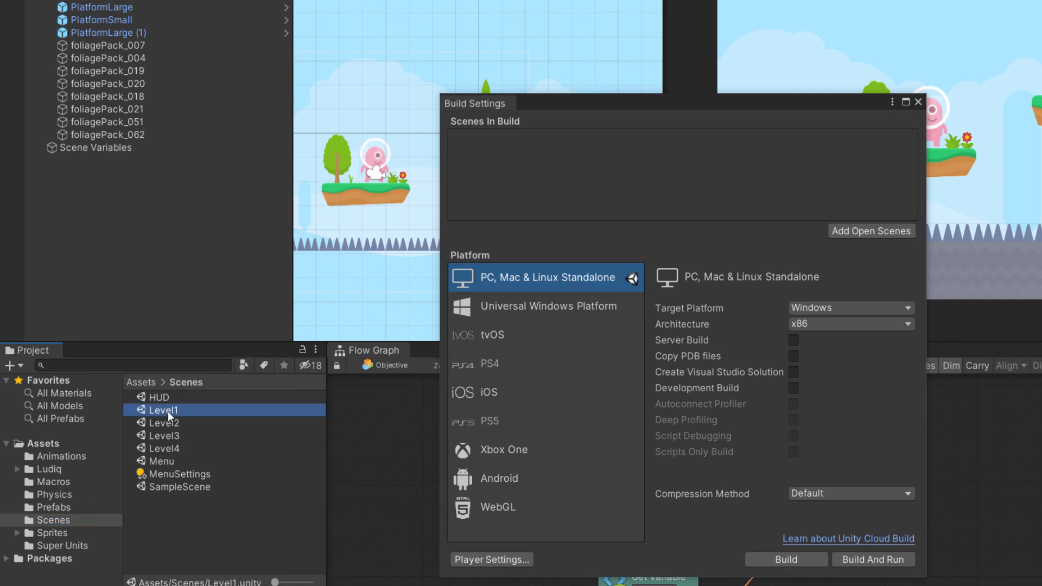
left_click(177, 448, "shift")
left_click_drag(172, 412, 546, 164)
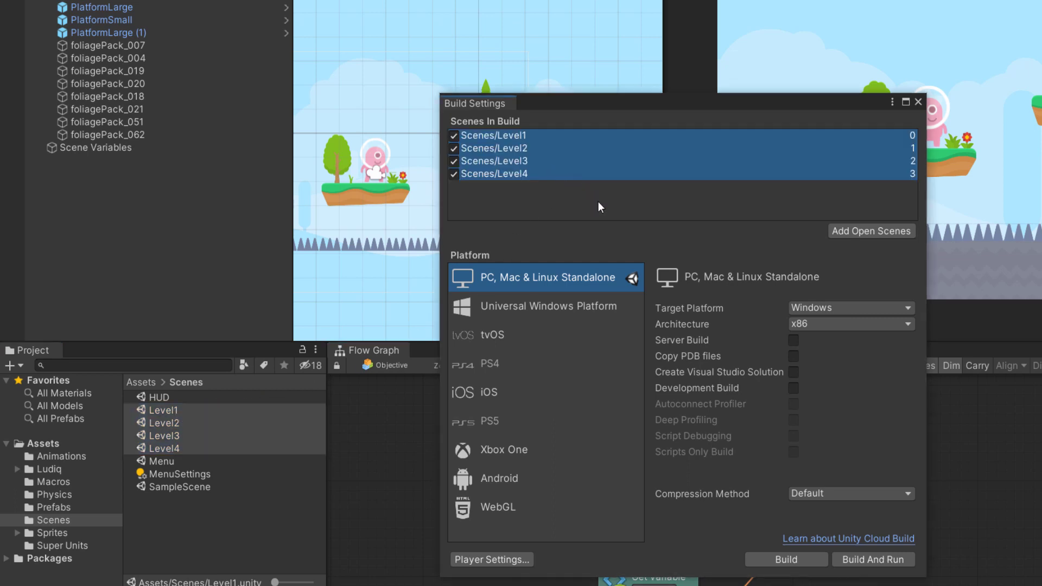
- Check that the four scenes have build indices 0–3, then close Build Settings
left_click(523, 133)
left_click(526, 150)
left_click(530, 161)
left_click(536, 175)
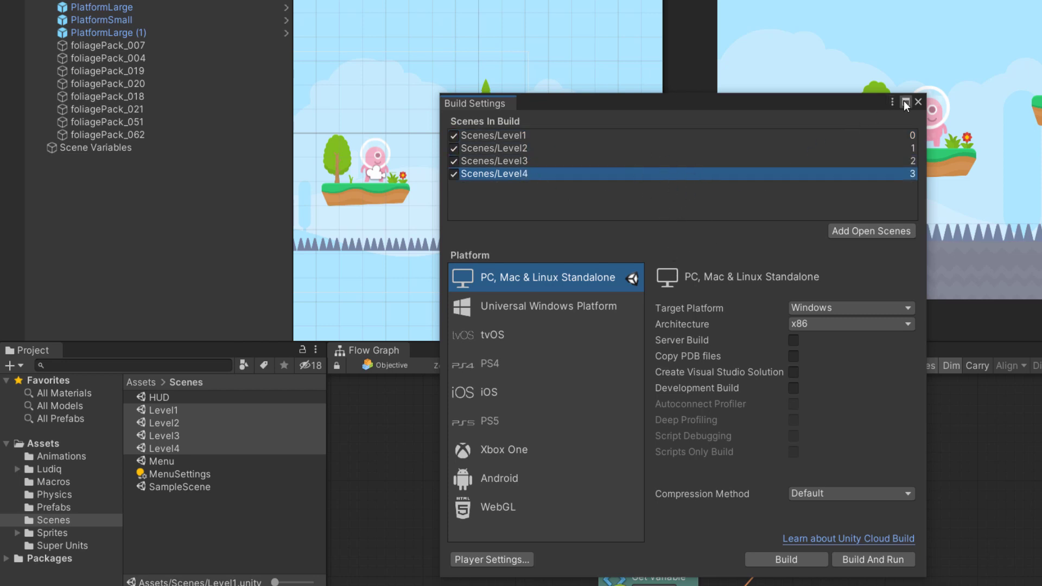
left_click(917, 103)
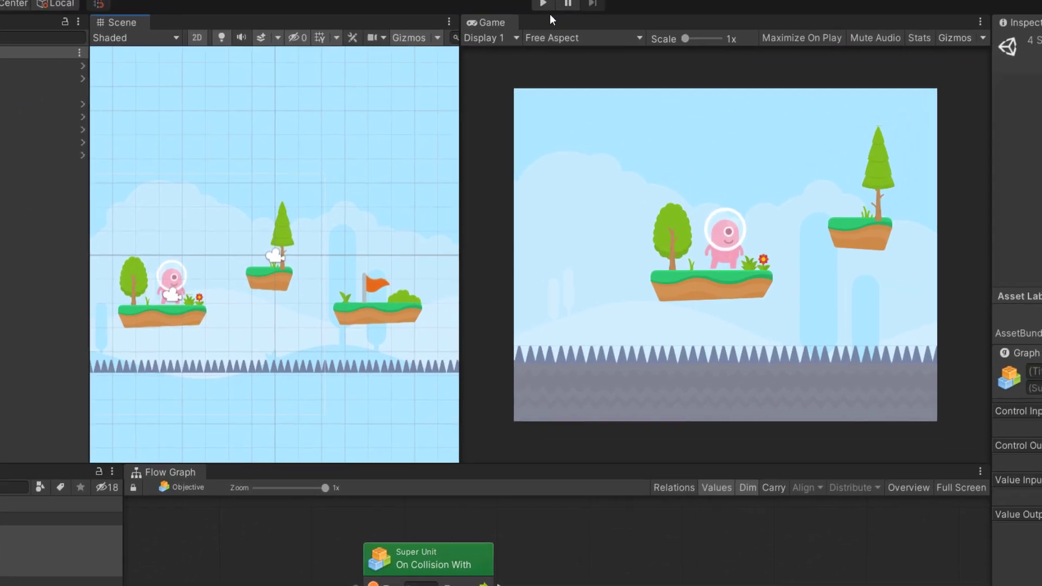
- Enter play mode and run and jump the character onto the flag platform
left_click(530, 15)
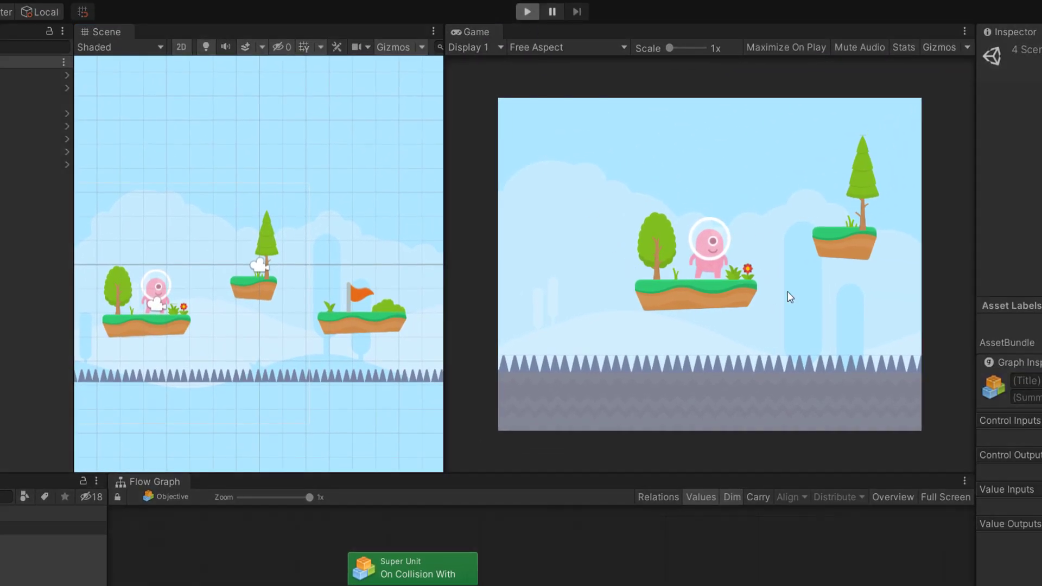
key("Left")
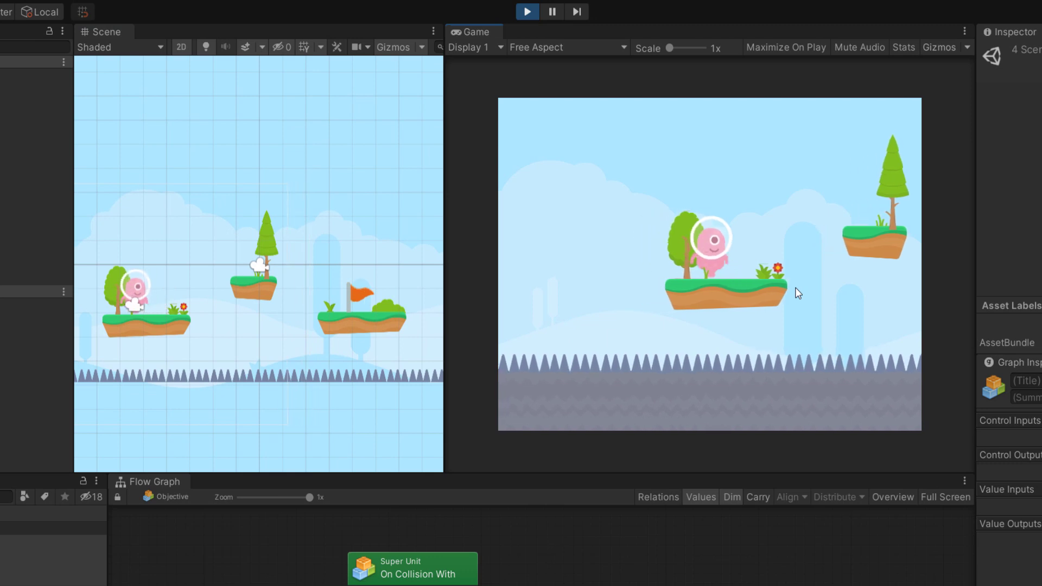
key("Right")
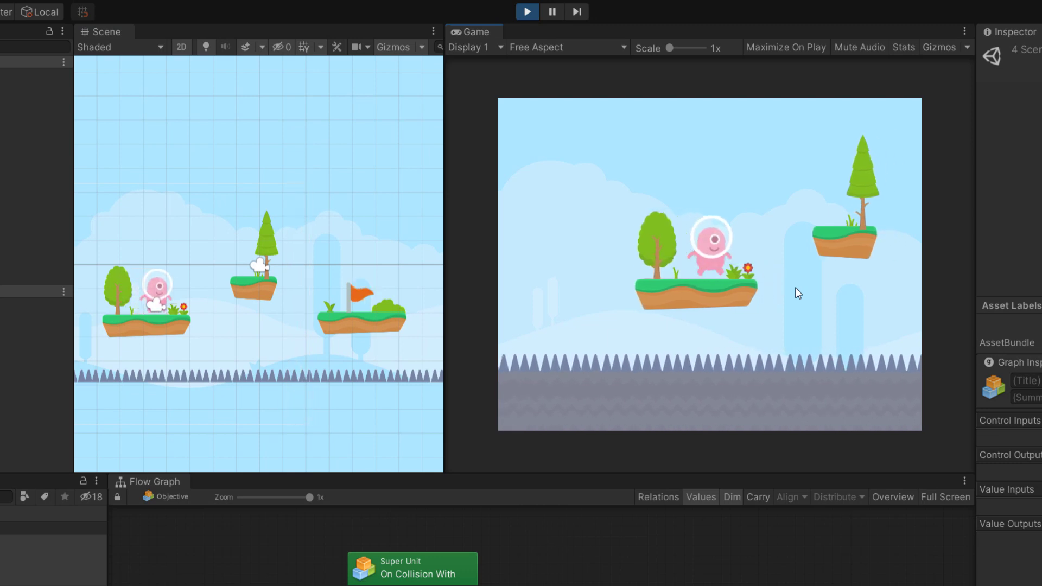
key("Right")
key("space")
key("Right")
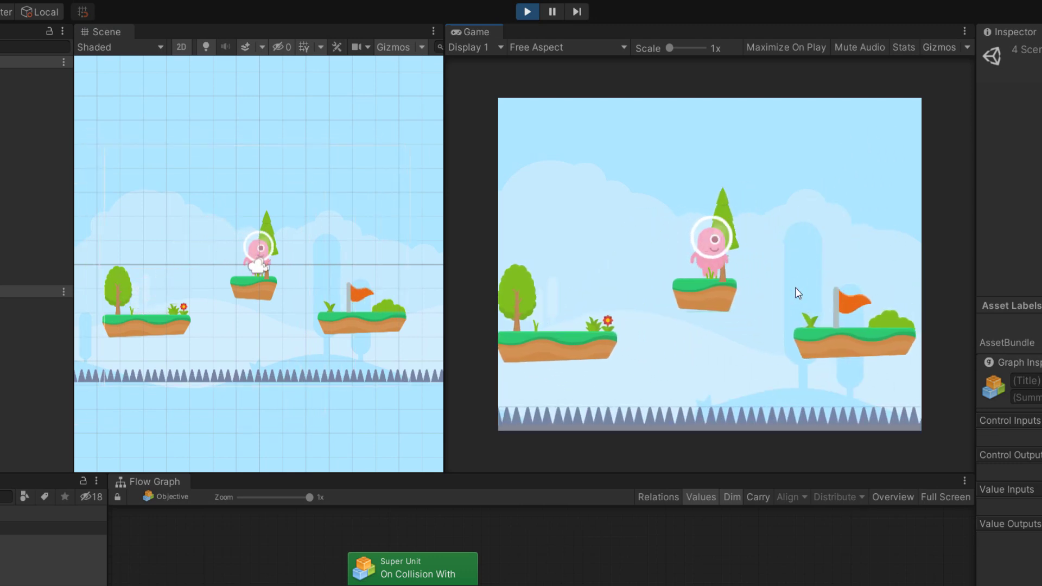
key("space")
key("Right")
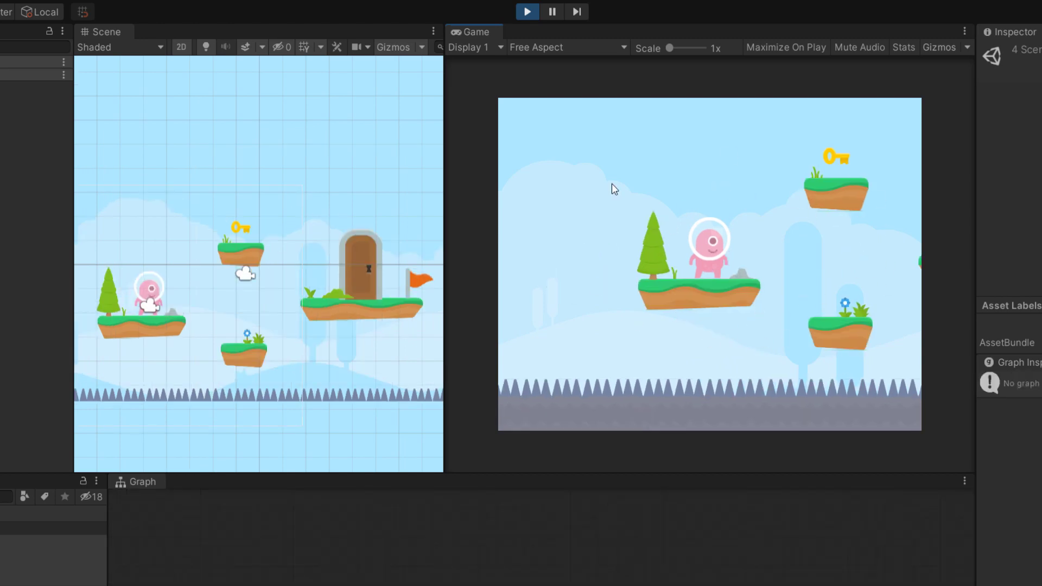
- Look over the newly loaded level's door, flag and tree, then stop play mode
scroll(288, 308, "up", 2)
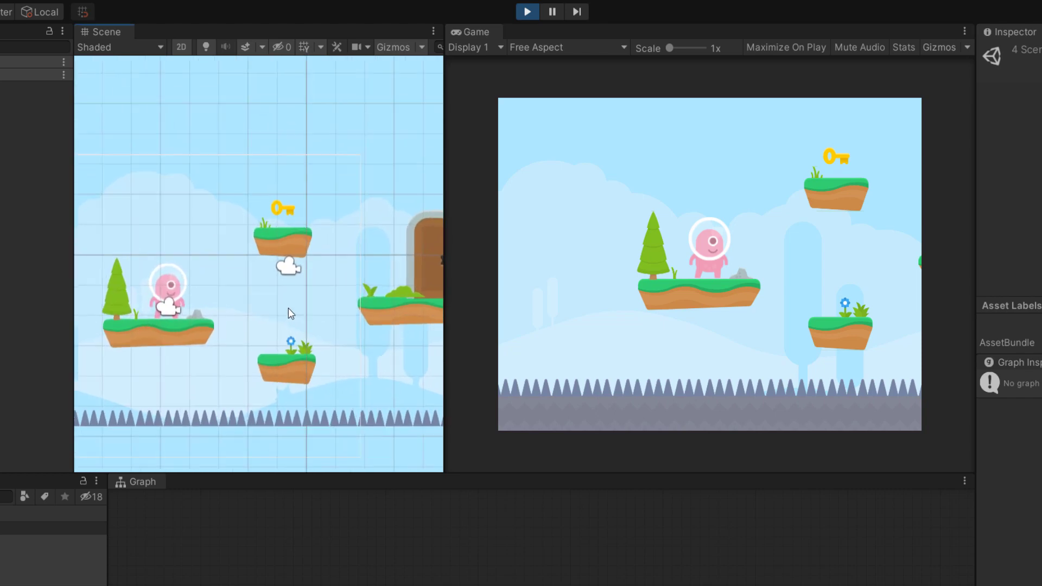
middle_click_drag(298, 345, 351, 332)
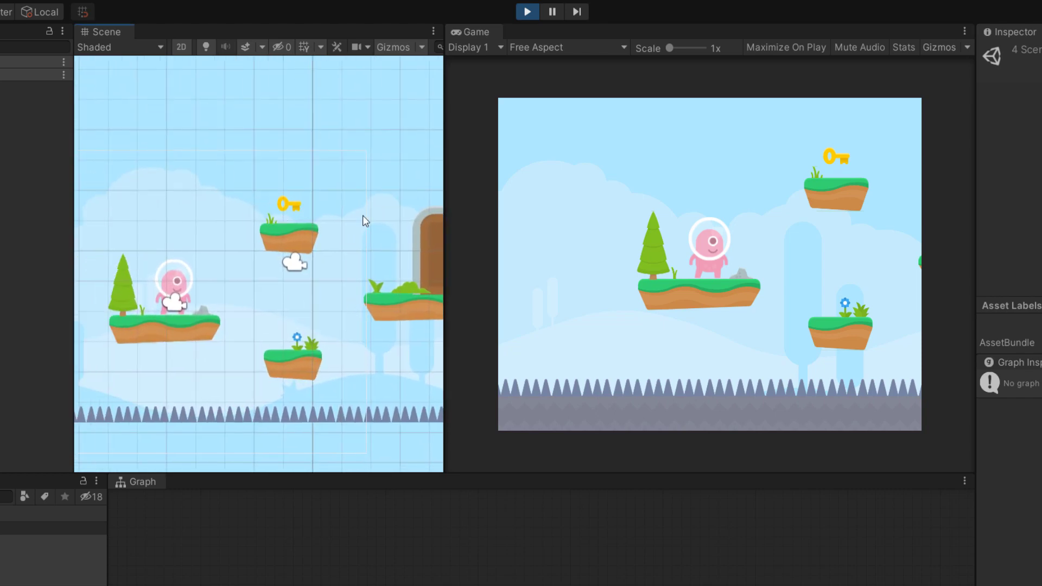
middle_click_drag(308, 216, 247, 211)
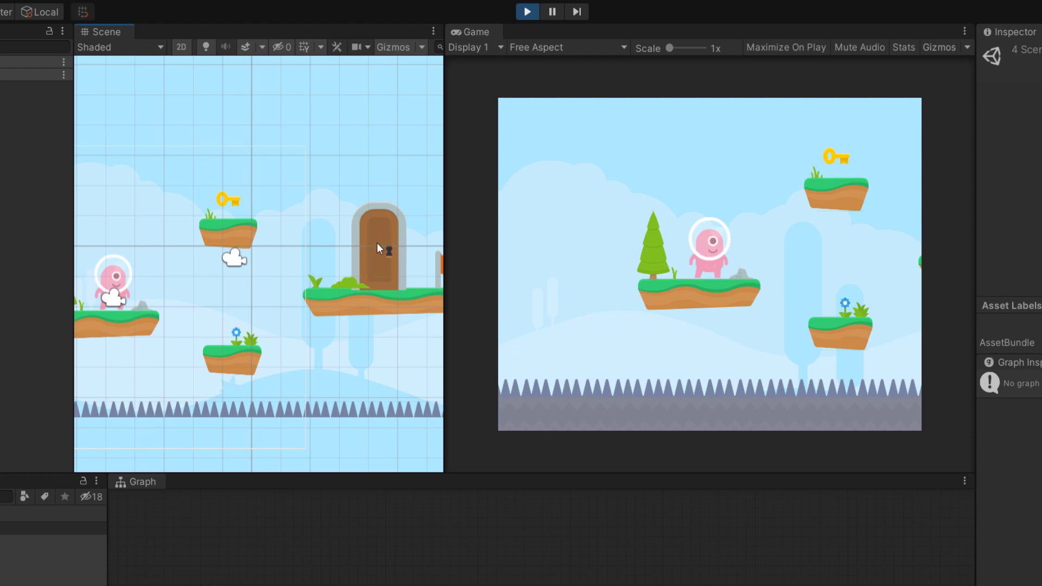
scroll(320, 256, "down", 2)
mouse_move(320, 256)
middle_mouse_down()
mouse_move(336, 272)
mouse_move(352, 263)
middle_mouse_up()
scroll(357, 271, "down", 1)
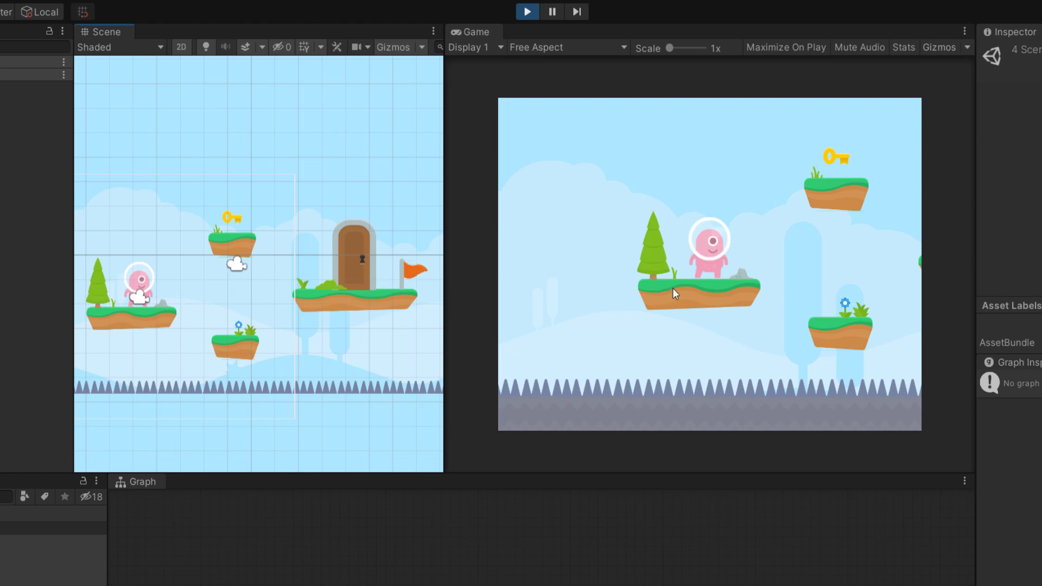
left_click(524, 12)
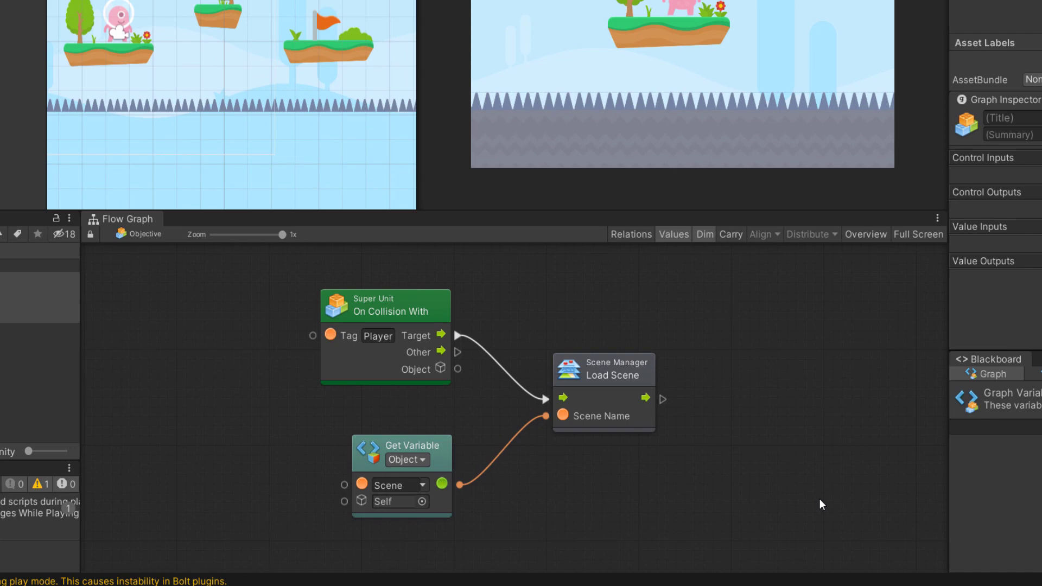
- In empty graph space, add an object Get Variable node and set its name to Scene
middle_click_drag(189, 414, 568, 402)
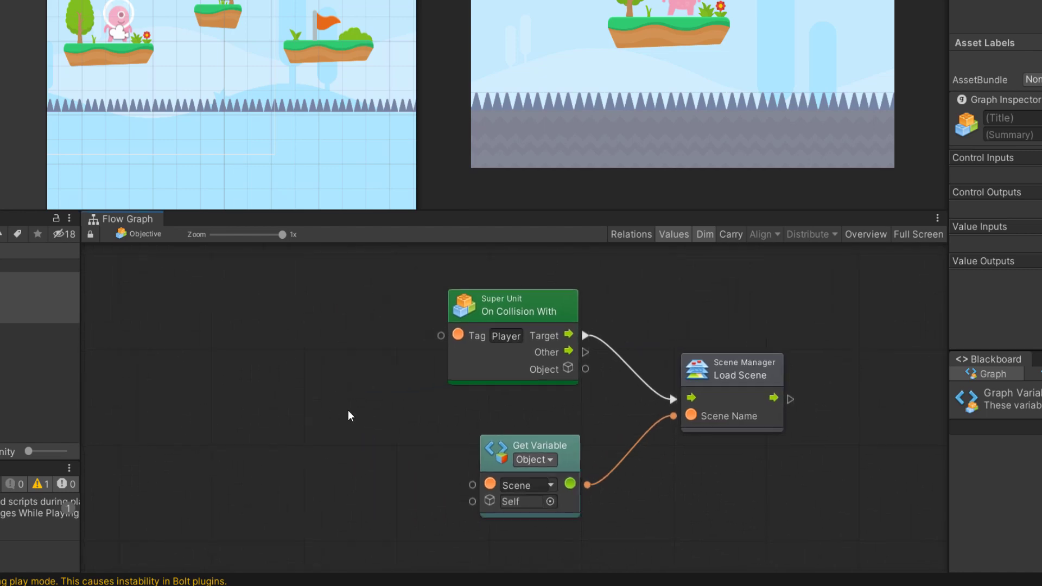
scroll(568, 402, "down", 3)
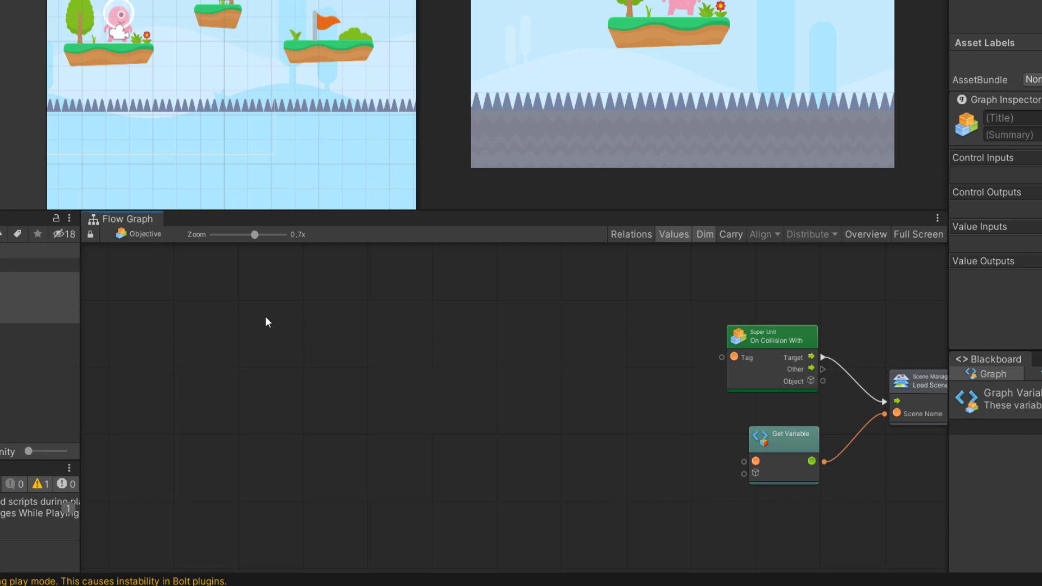
right_click(255, 364)
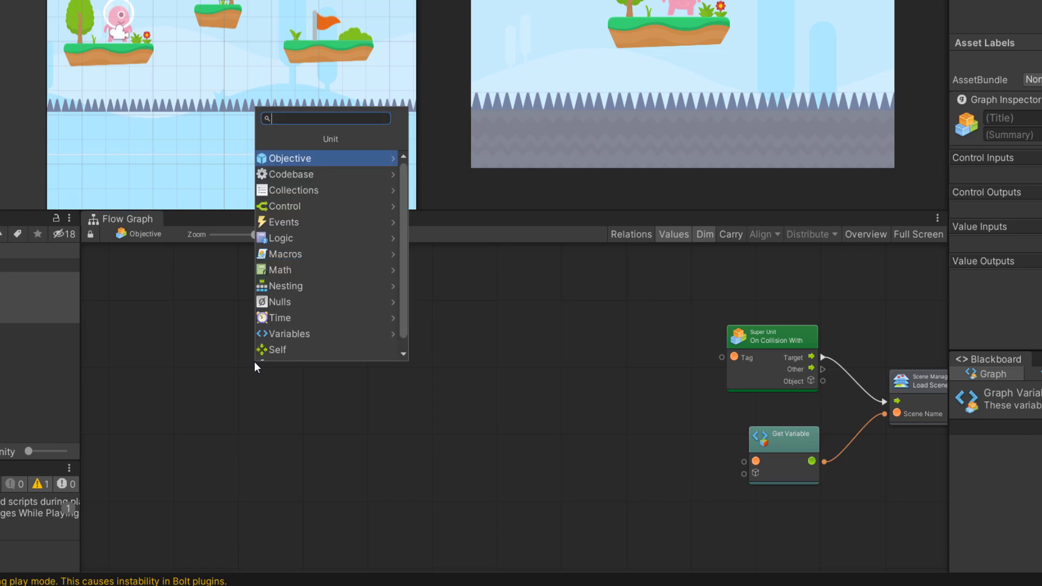
type("get objec")
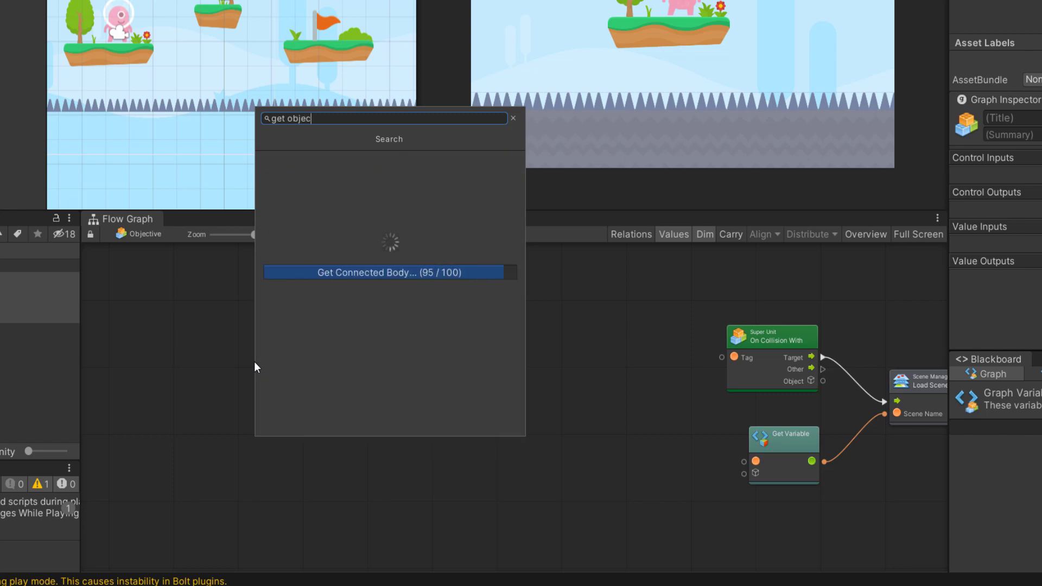
type("t var")
left_click(356, 158)
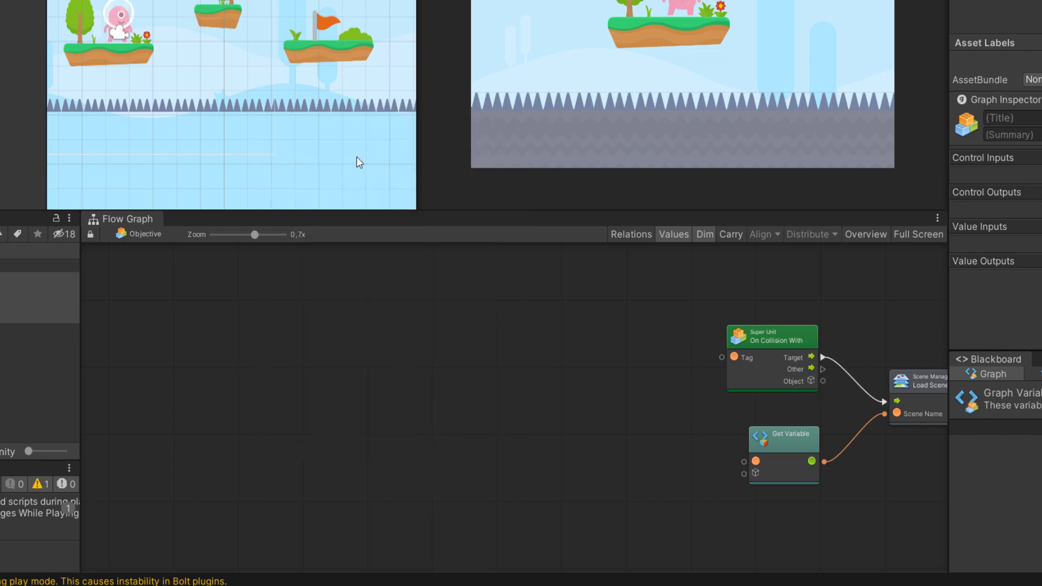
scroll(300, 400, "up", 3)
left_click(305, 386)
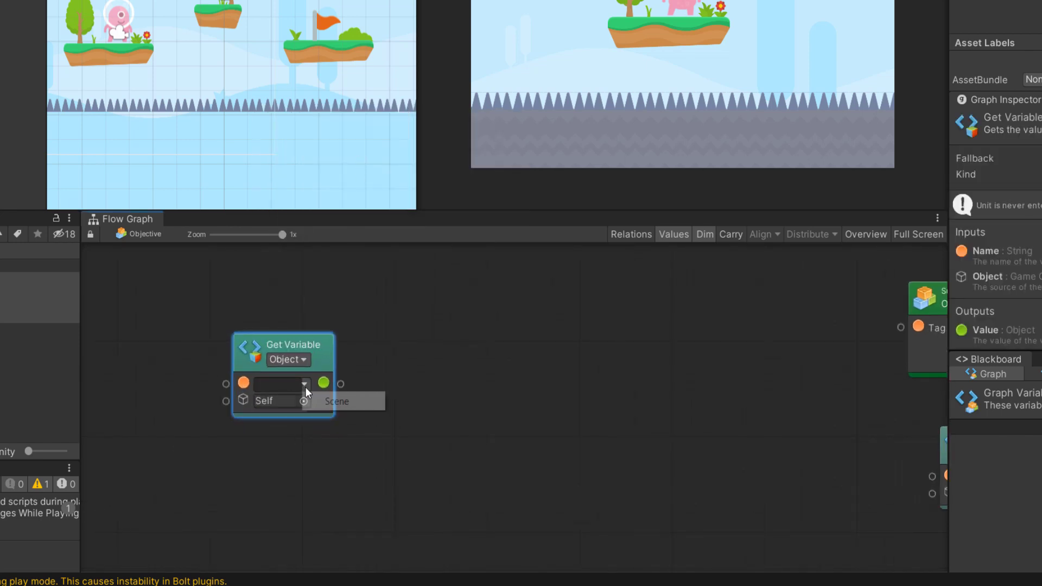
left_click(318, 402)
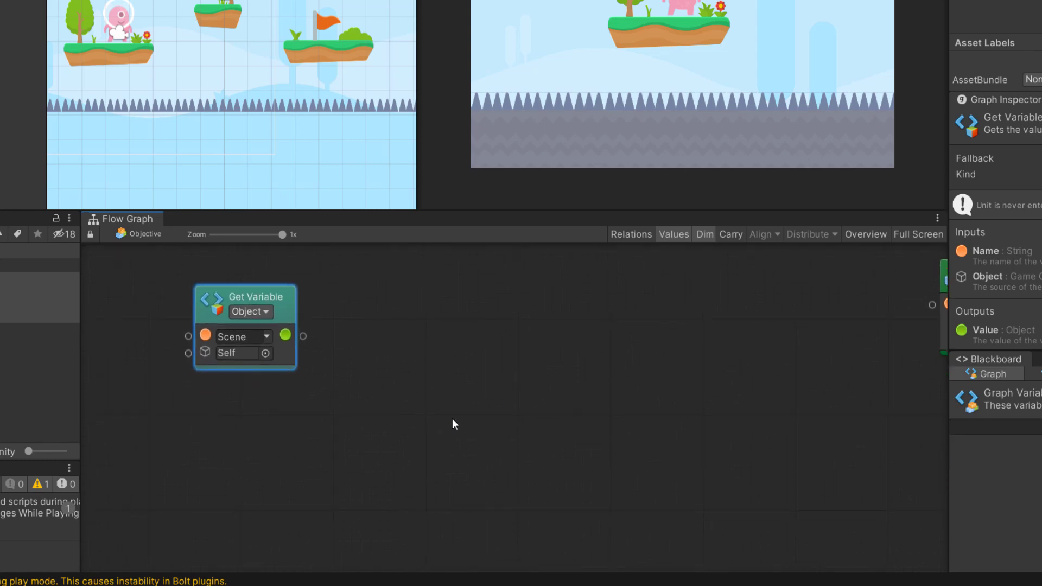
- Add a String literal node holding '_Unlocked' below the Get Variable node
right_click(233, 457)
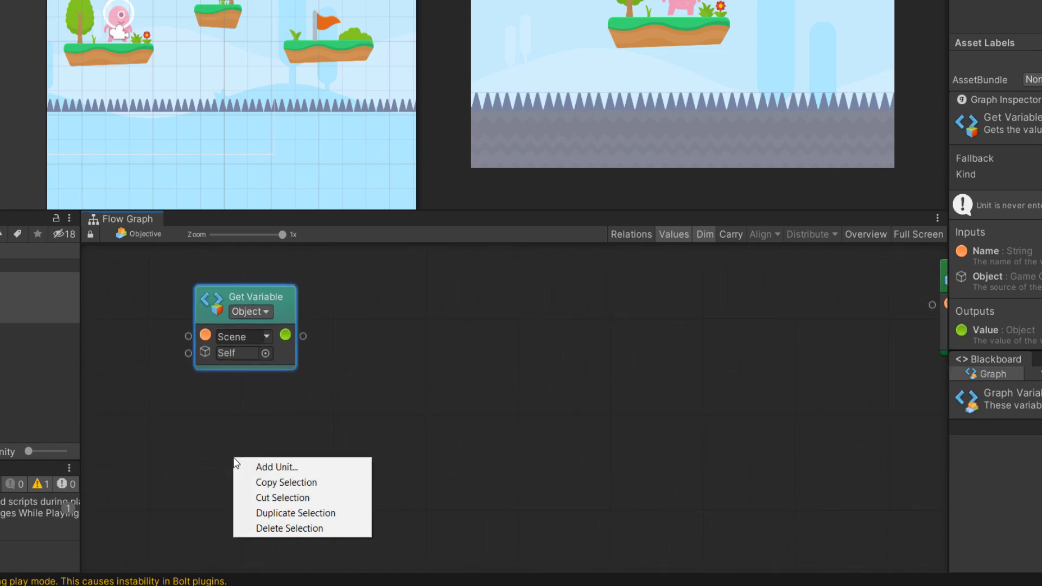
left_click(268, 468)
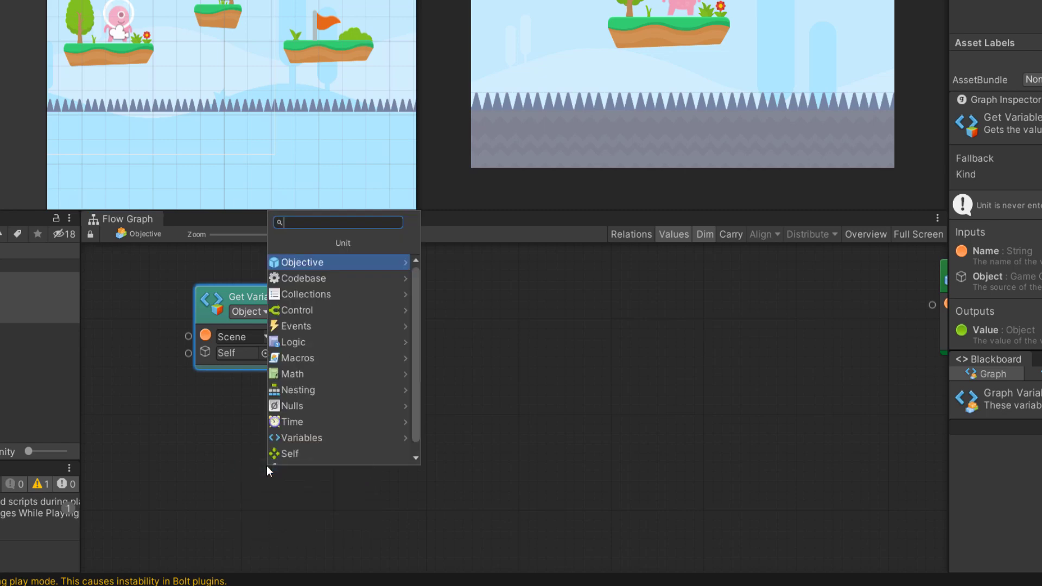
type("string lit")
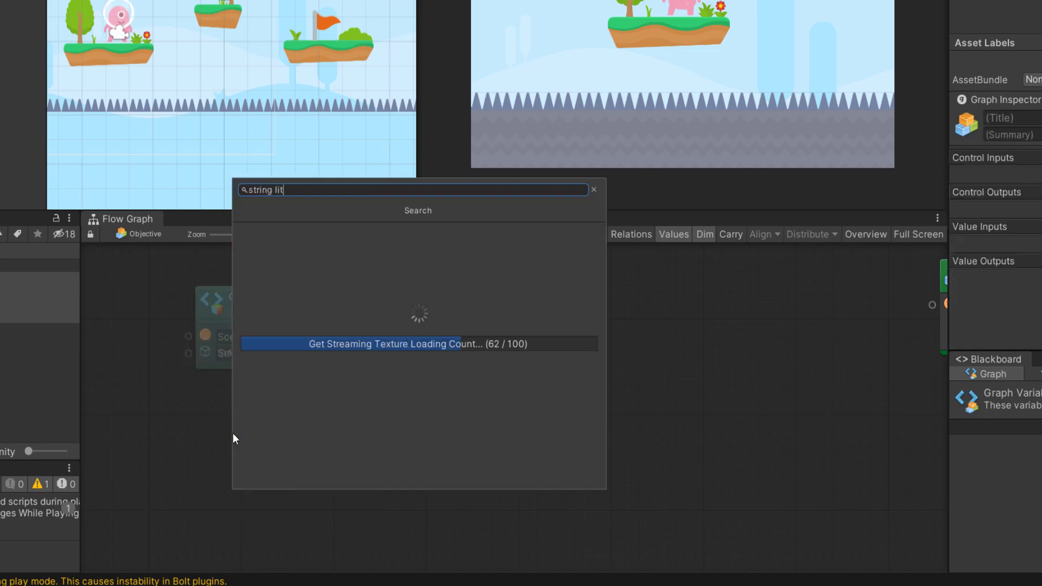
type("er")
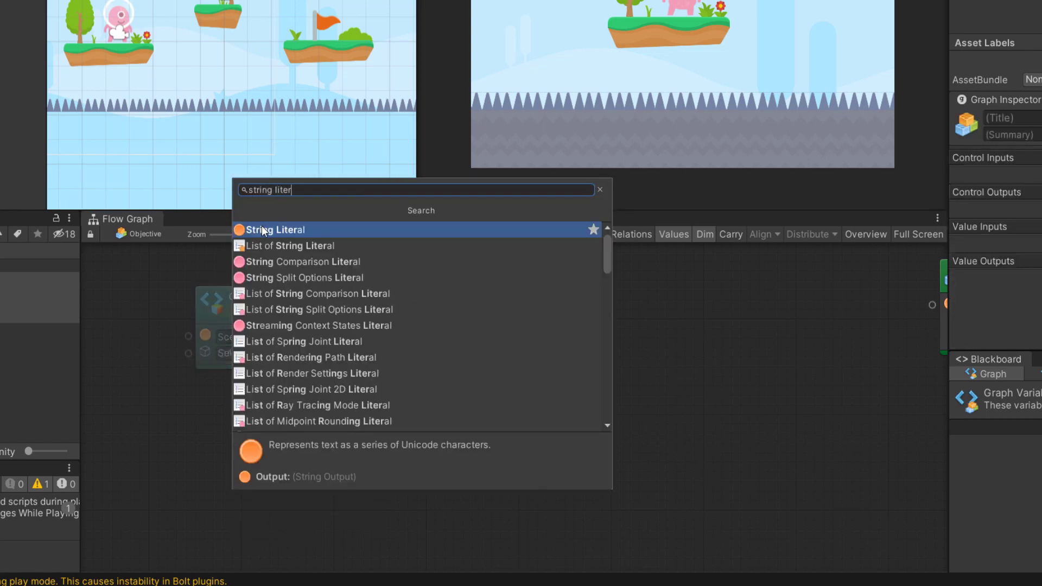
left_click(262, 230)
left_click_drag(285, 443, 259, 428)
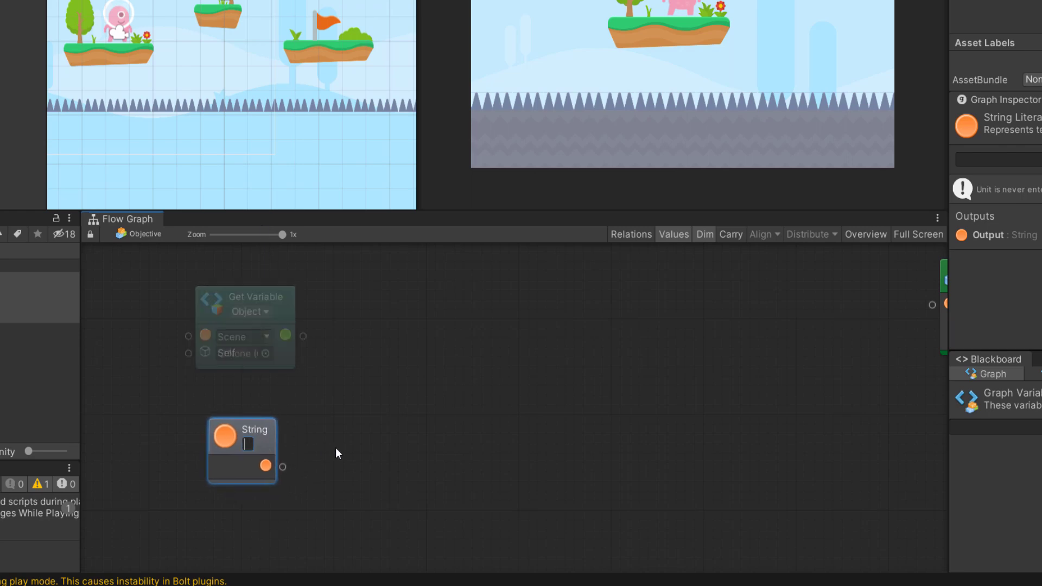
type("_U")
type("nl")
type("ocked")
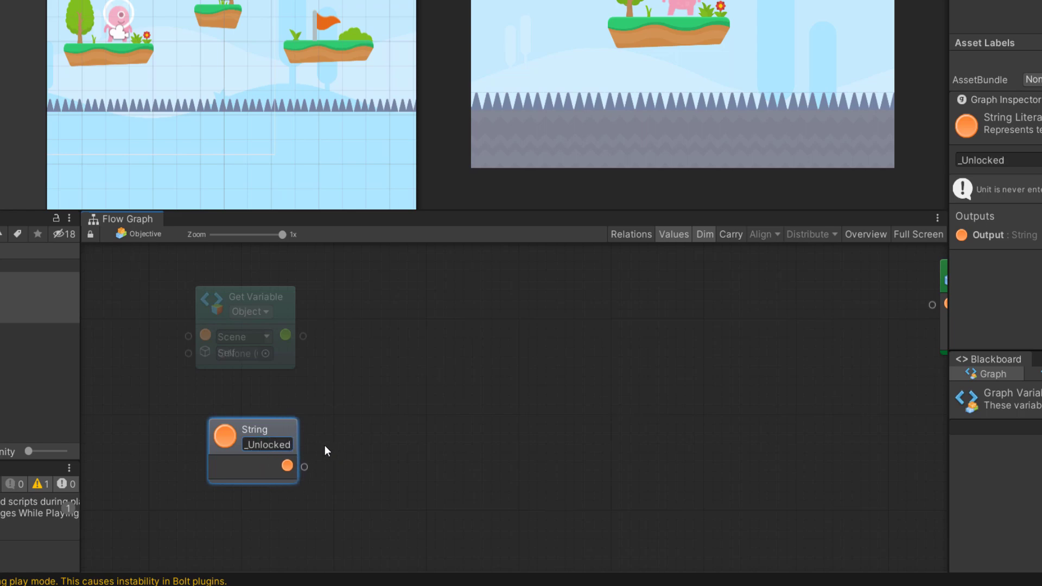
left_click_drag(291, 430, 283, 430)
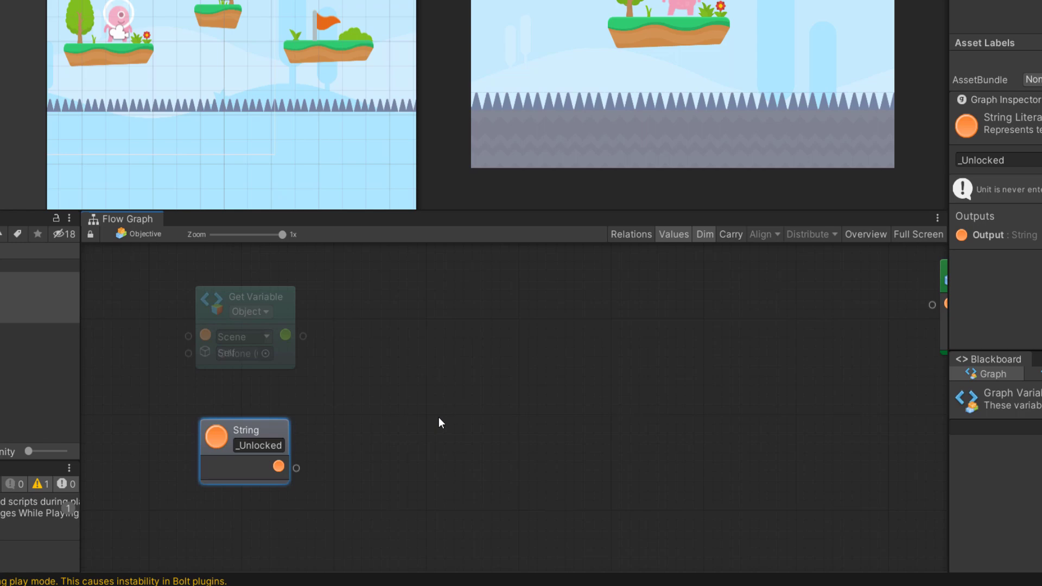
- Add a two-argument String Concat and wire Scene into Arg 0 and '_Unlocked' into Arg 1
right_click(424, 380)
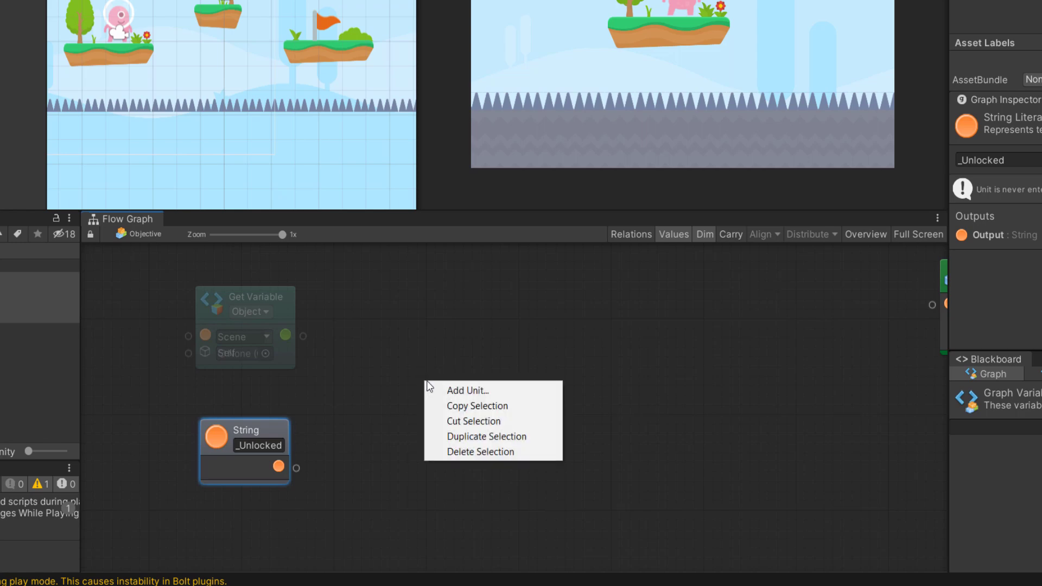
left_click(448, 391)
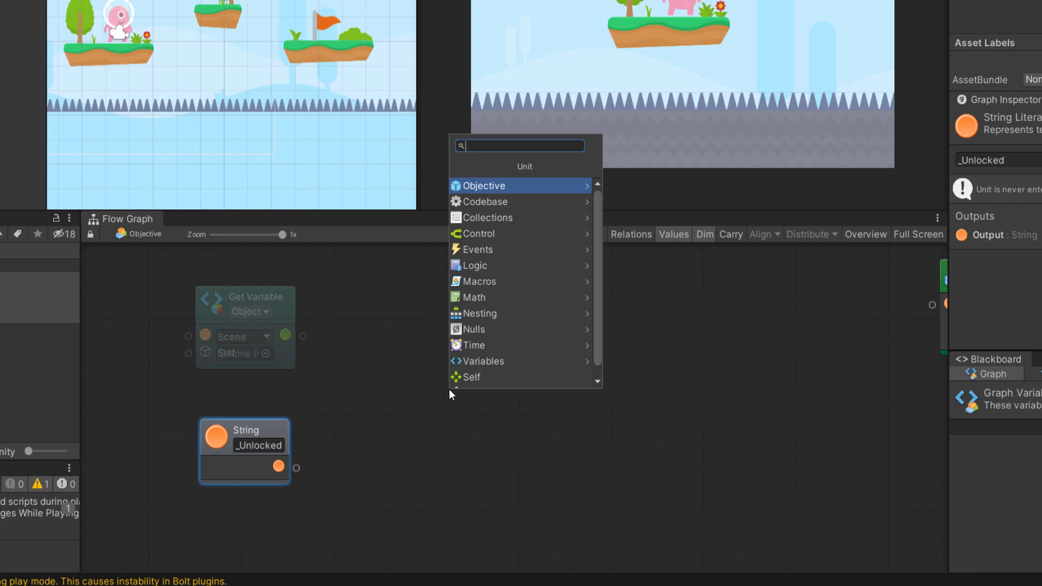
type("concat")
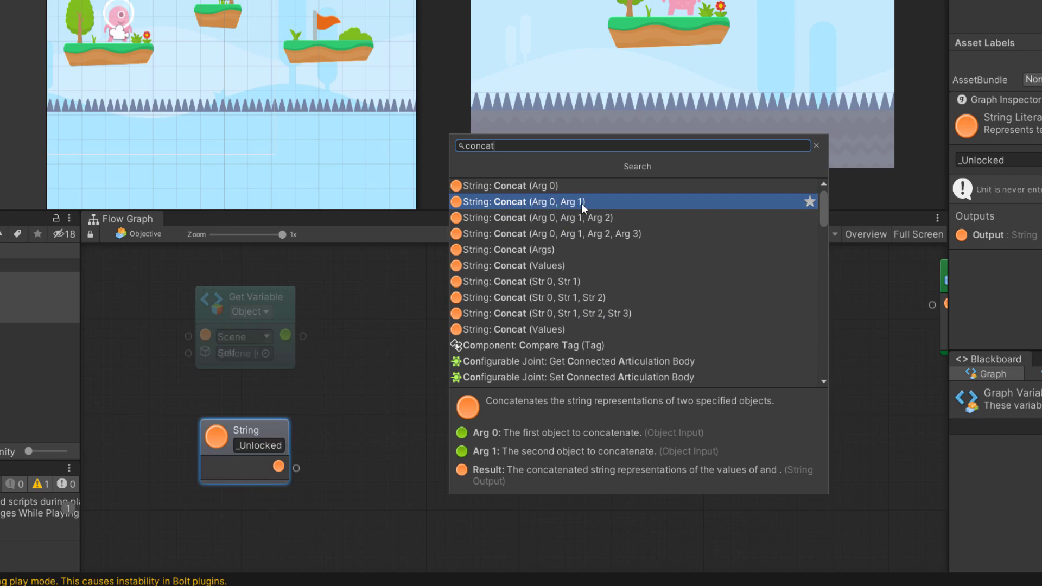
left_click(561, 203)
left_click_drag(474, 392, 442, 347)
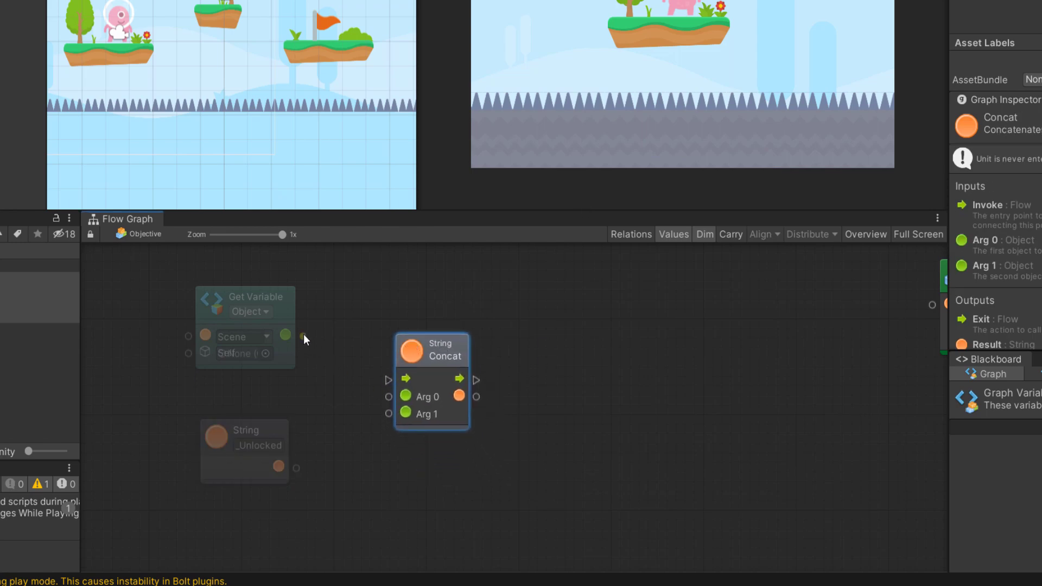
left_click_drag(304, 336, 386, 396)
left_click_drag(298, 470, 388, 414)
middle_click_drag(558, 362, 496, 358)
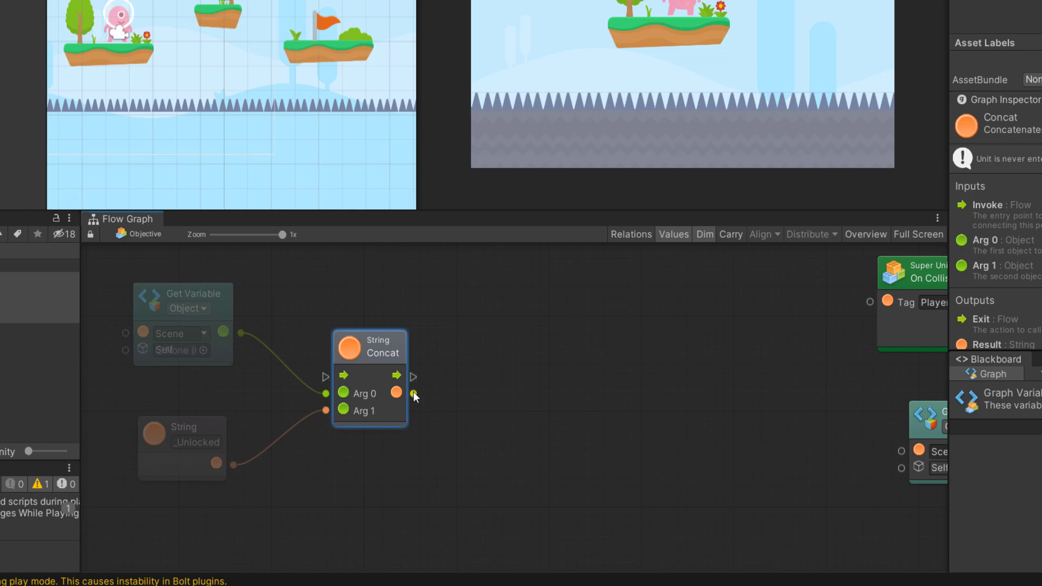
left_click_drag(414, 392, 481, 393)
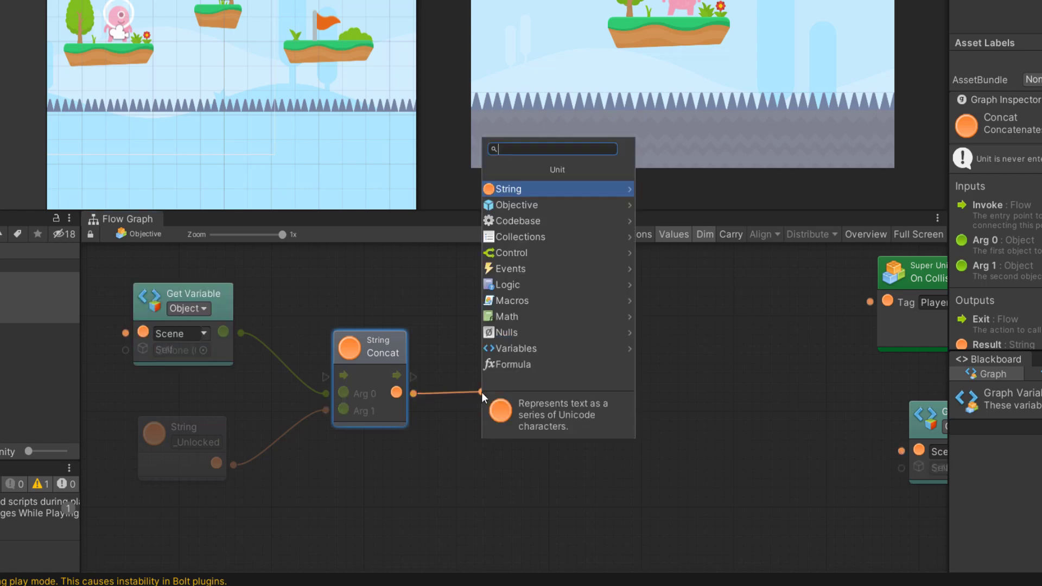
- Create a Saved Set Variable node named by Concat's Result and place it lower right
type("set var")
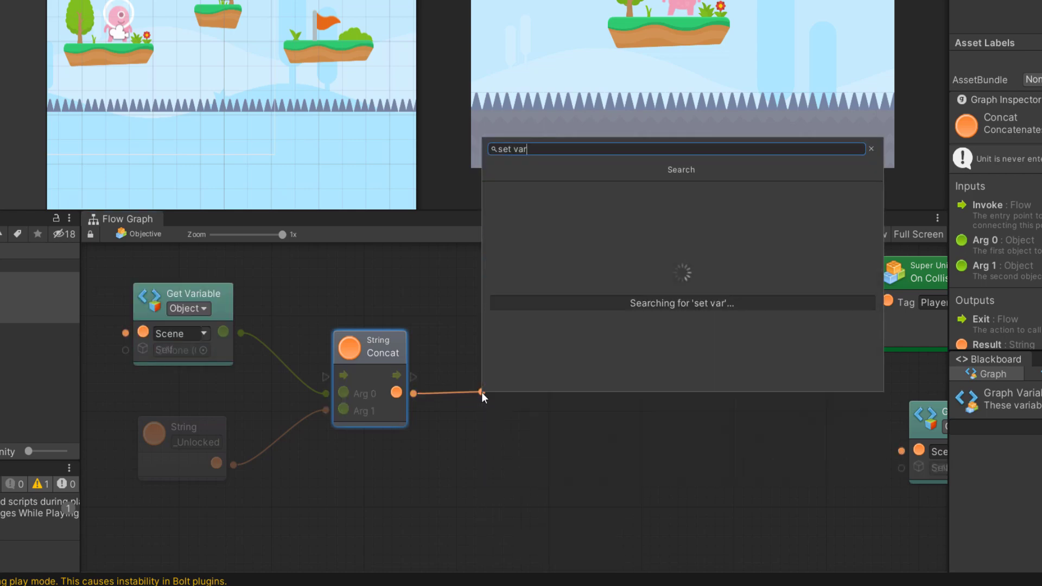
type("iable")
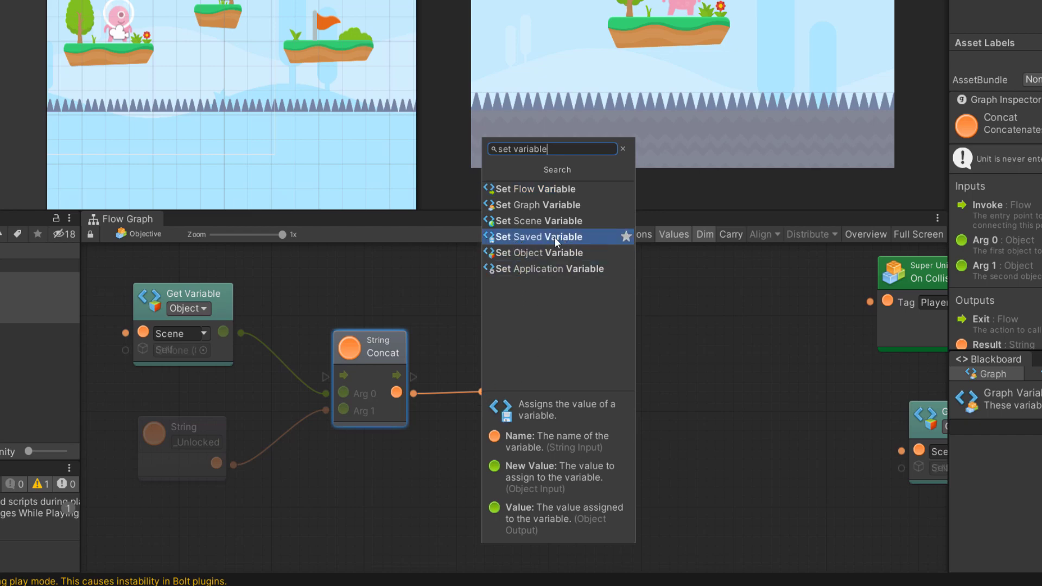
left_click(572, 237)
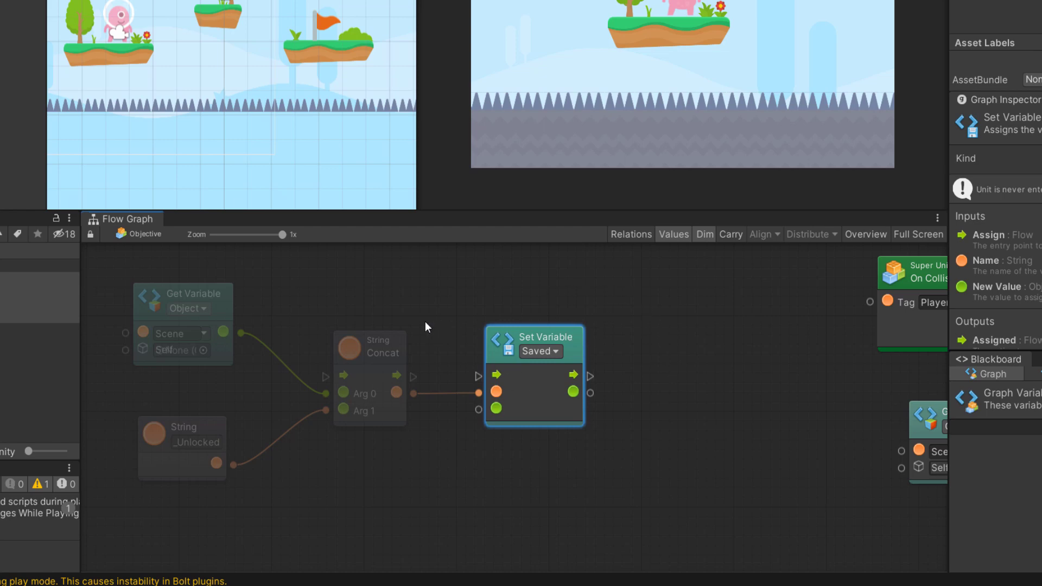
middle_click_drag(455, 321, 519, 320)
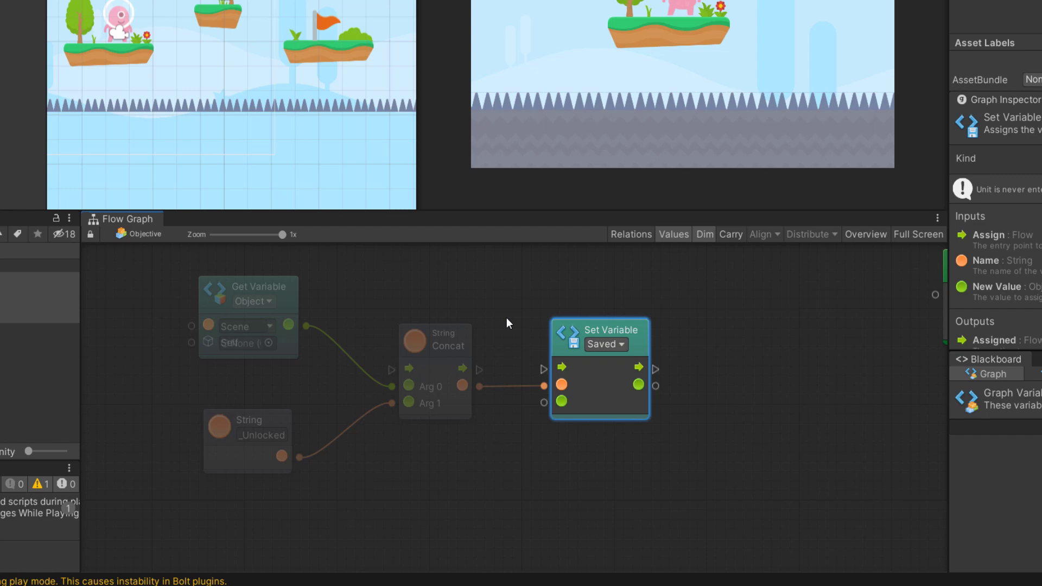
left_click_drag(597, 331, 619, 375)
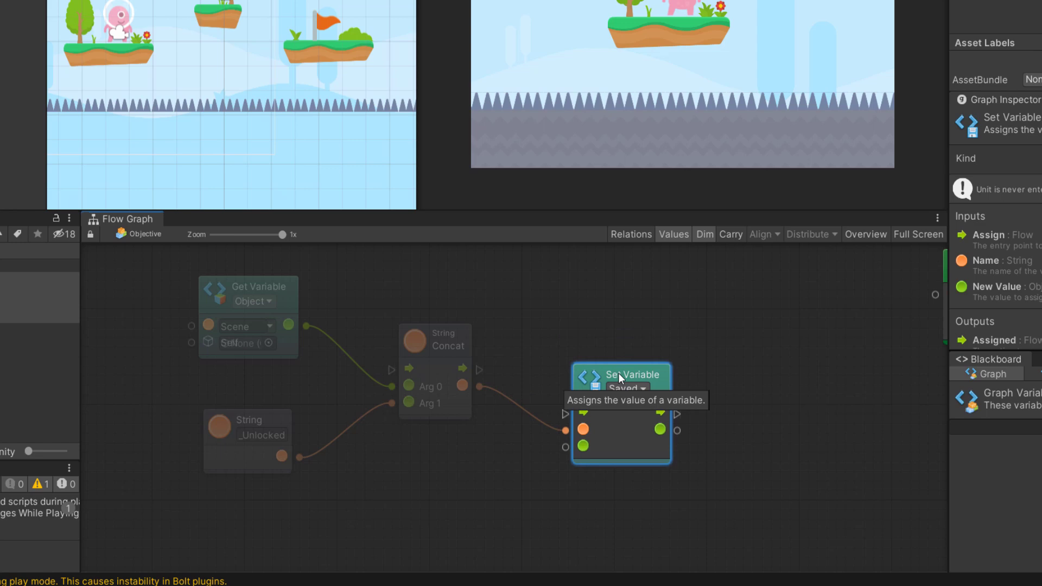
middle_click_drag(617, 373, 653, 323)
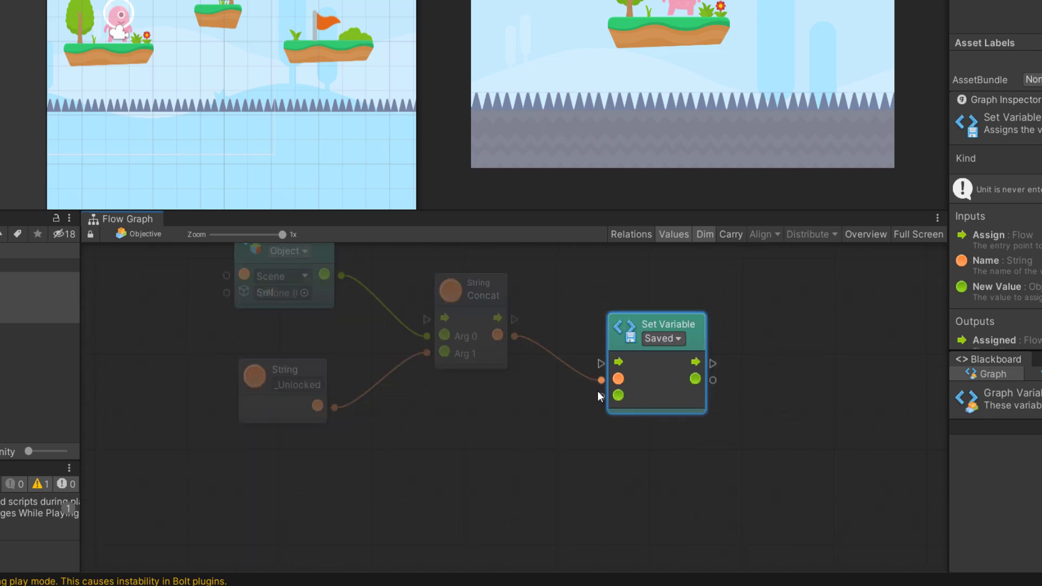
left_click_drag(602, 397, 534, 475)
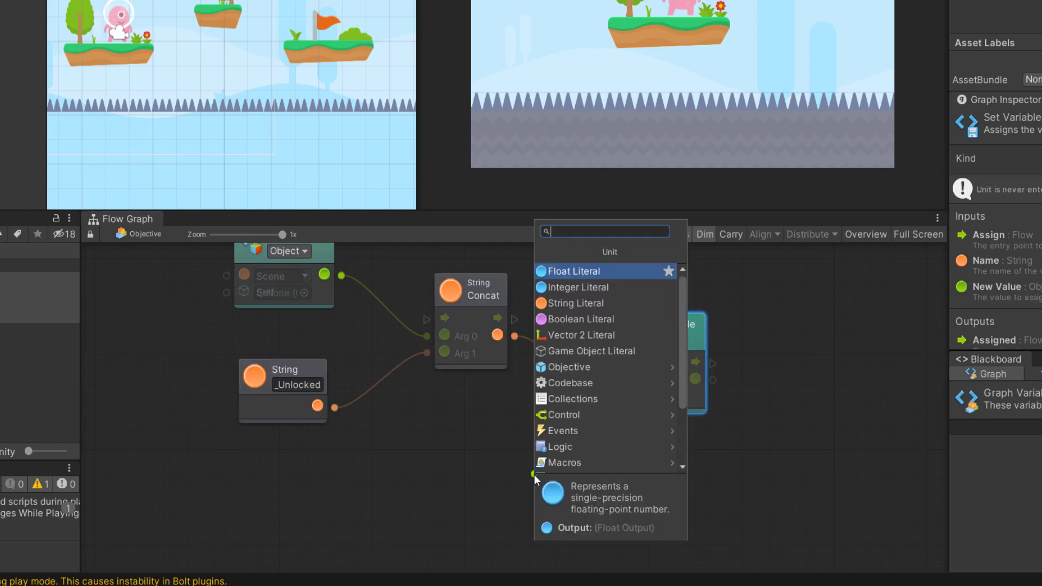
- Feed a Boolean Literal set to true into the Set Variable's New Value
type("bool liter")
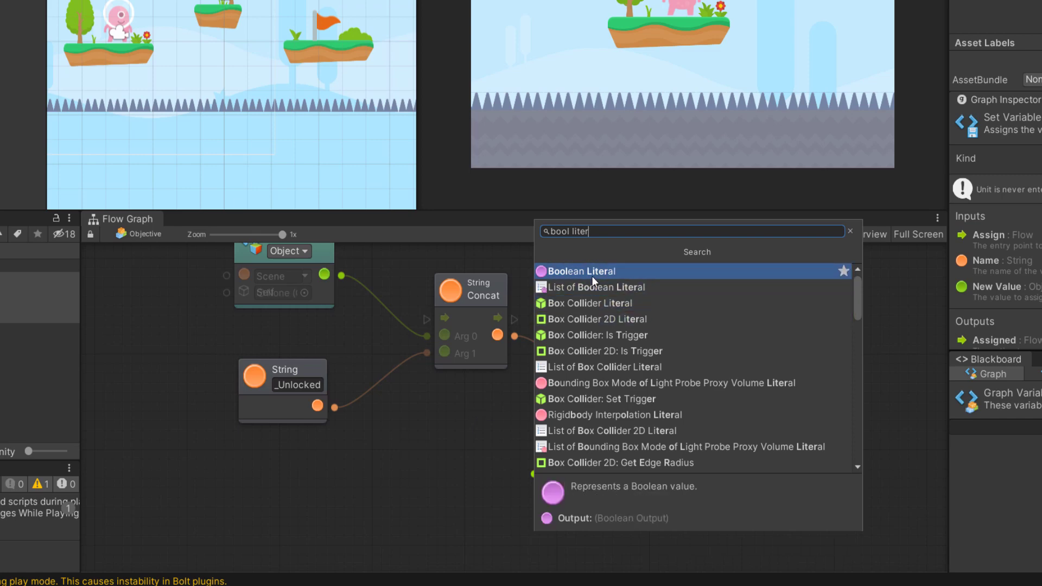
left_click(593, 273)
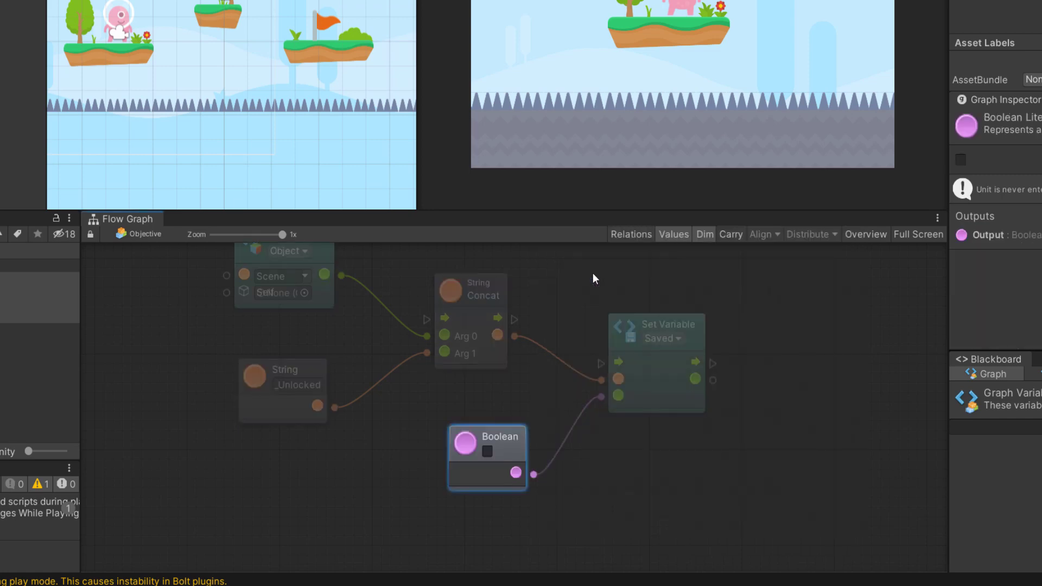
left_click(486, 453)
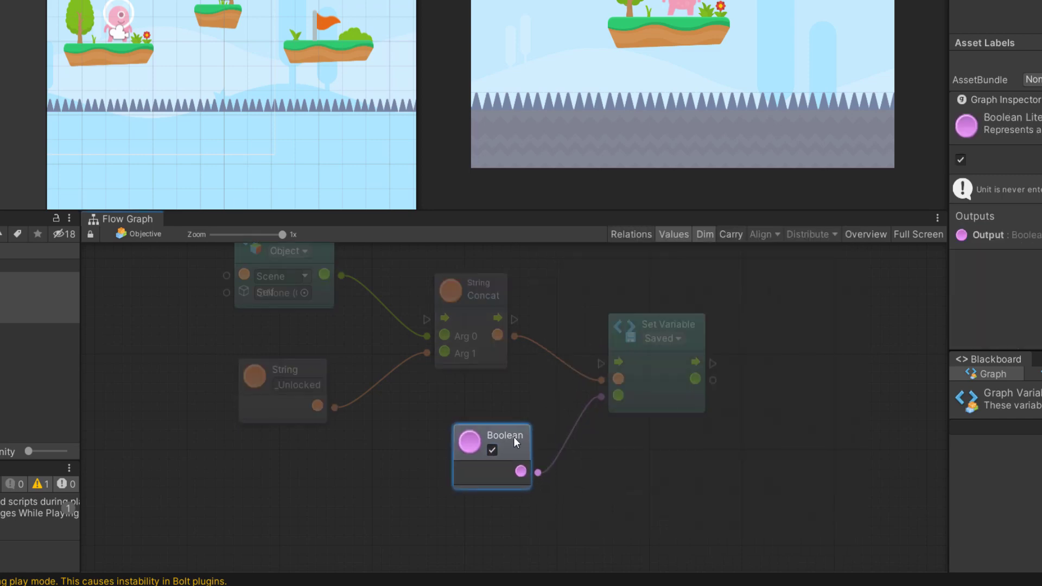
left_click(675, 342)
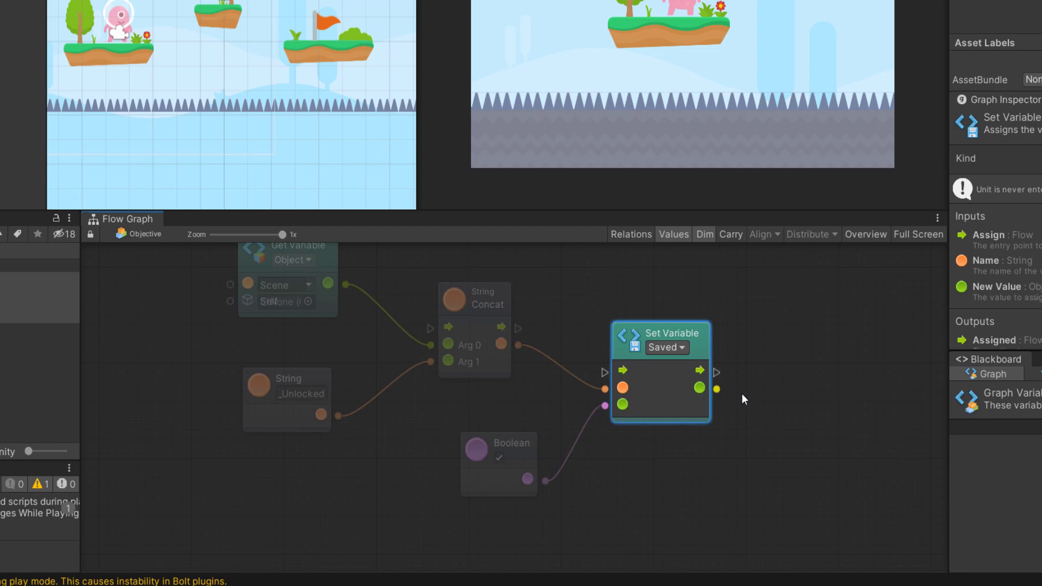
- Box-select the five unlock nodes and move them to the right
scroll(702, 386, "down", 3)
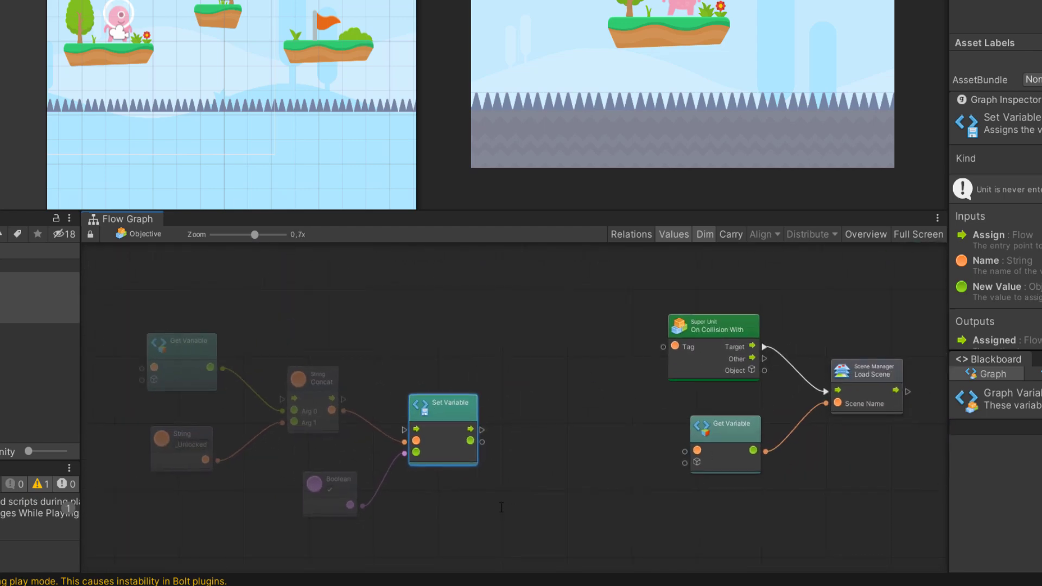
left_click_drag(523, 519, 141, 331)
left_click_drag(454, 410, 596, 377)
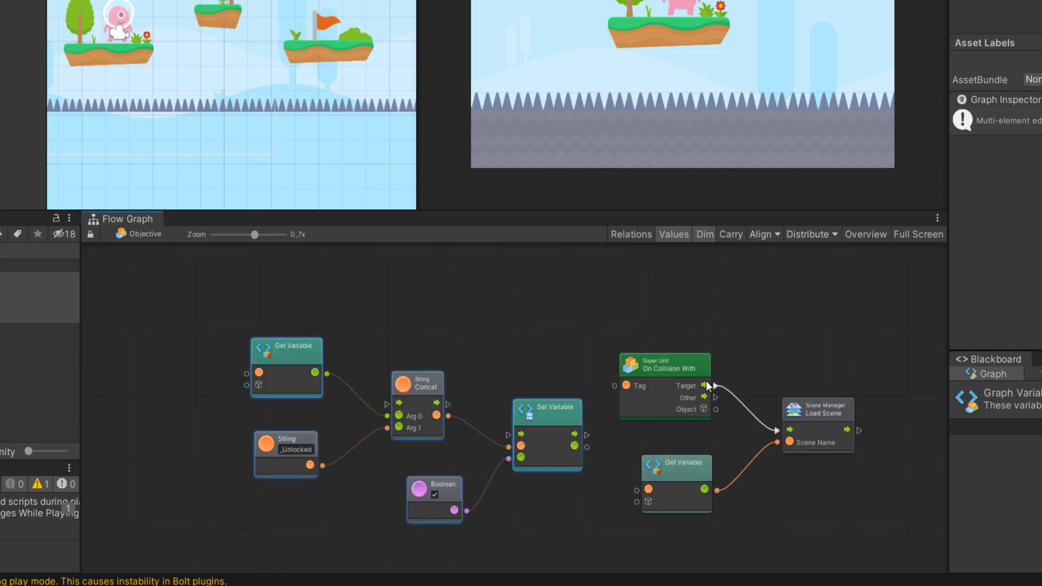
scroll(691, 368, "up", 1)
- Remove the Target-to-Load Scene link and place On Collision With above the unlock nodes
left_click(681, 361)
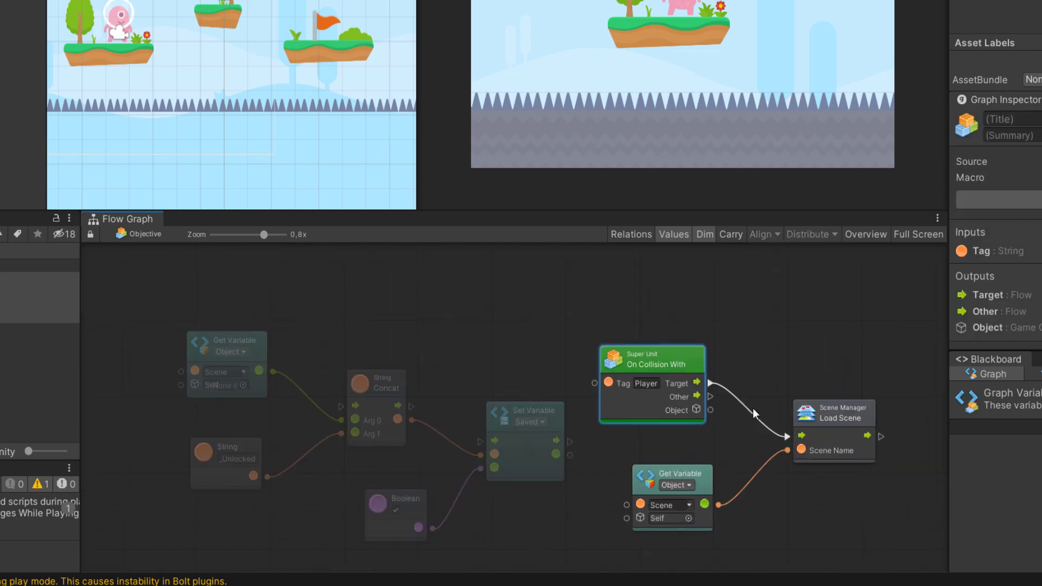
right_click(710, 382)
scroll(603, 314, "down", 1)
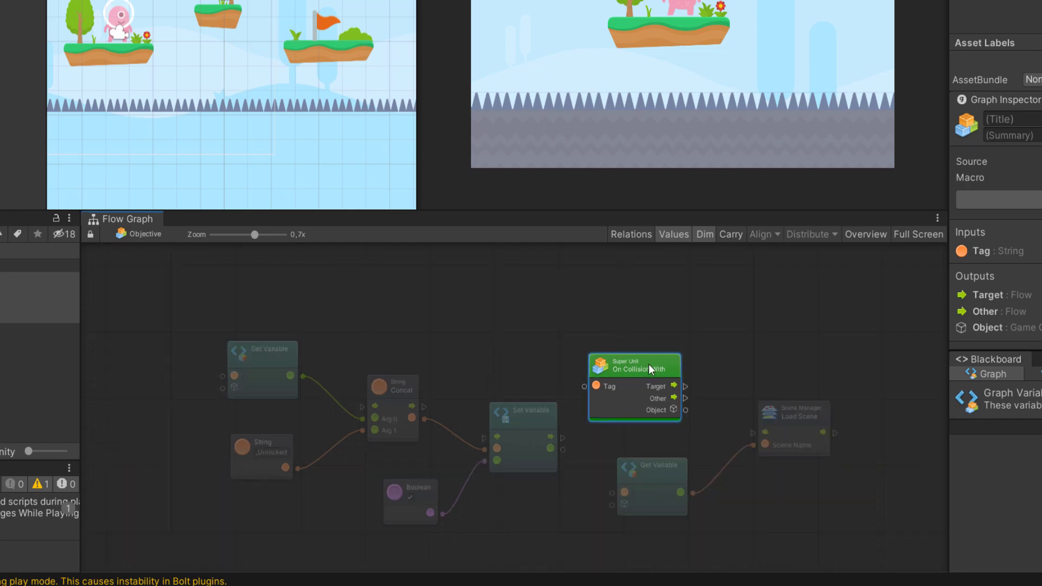
left_click_drag(649, 364, 464, 271)
scroll(513, 302, "up", 1)
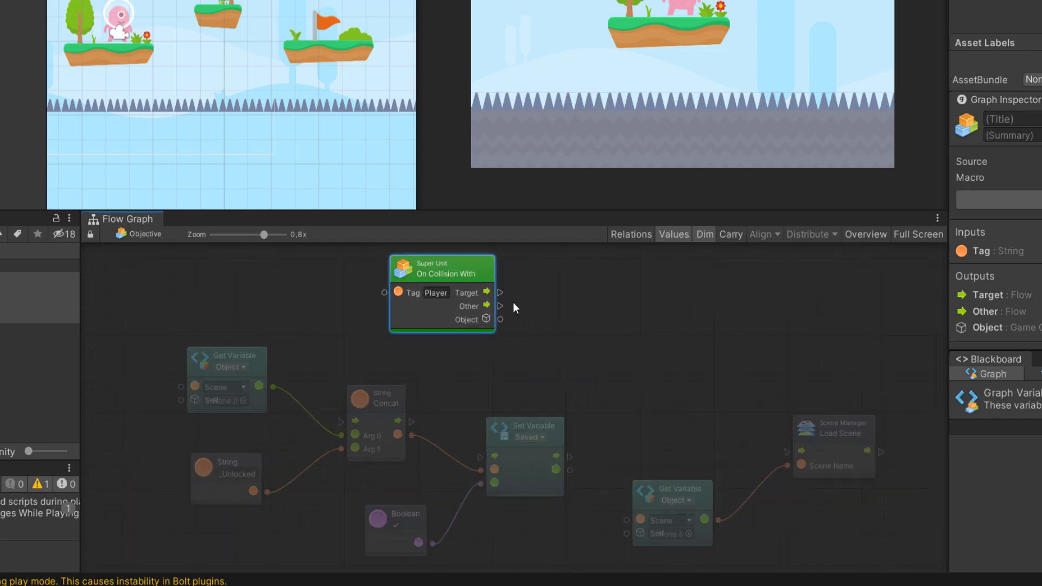
middle_click_drag(598, 295, 635, 302)
mouse_move(486, 272)
left_mouse_down()
mouse_move(436, 270)
mouse_move(515, 409)
mouse_move(518, 463)
left_mouse_up()
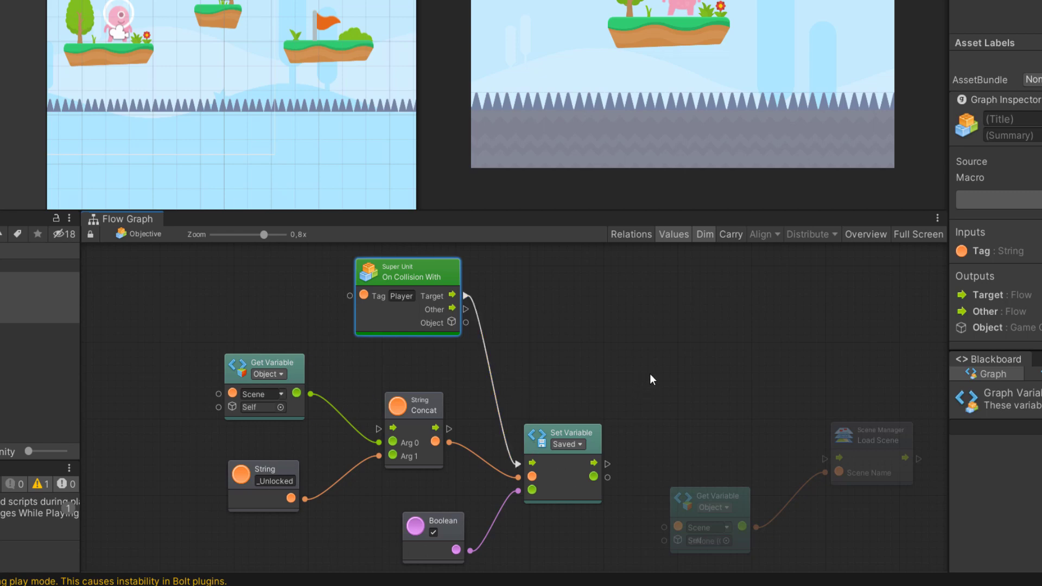
- Connect Set Variable's output flow into Load Scene and tidy the Load Scene nodes
middle_click_drag(667, 359, 600, 329)
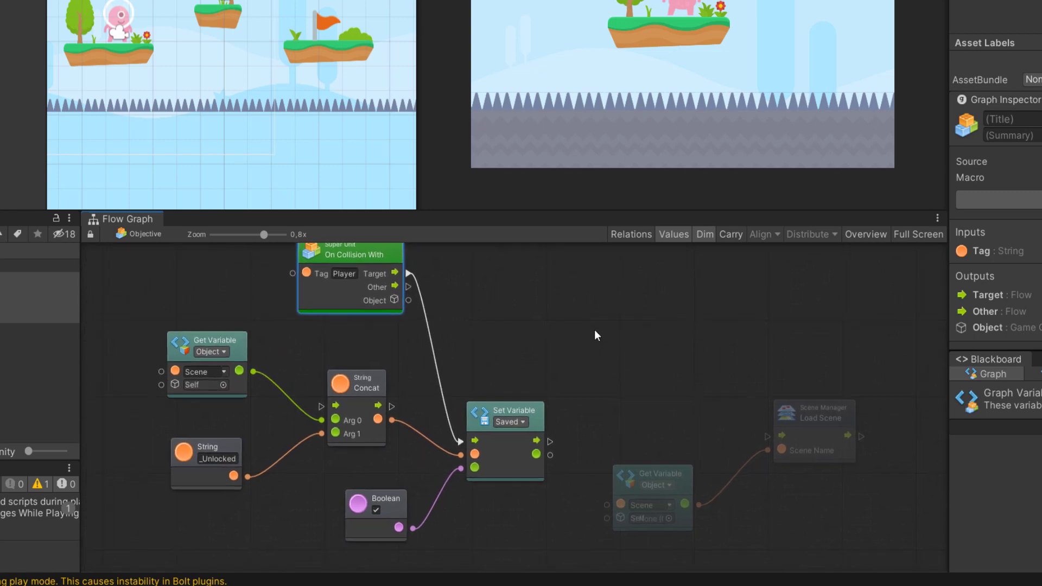
left_click_drag(794, 398, 748, 360)
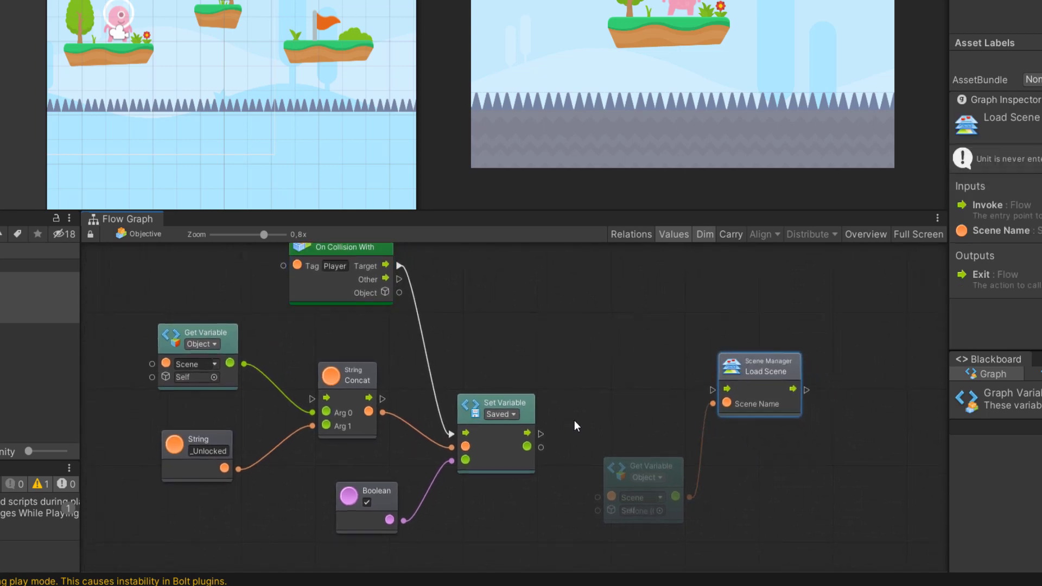
left_click_drag(540, 434, 713, 390)
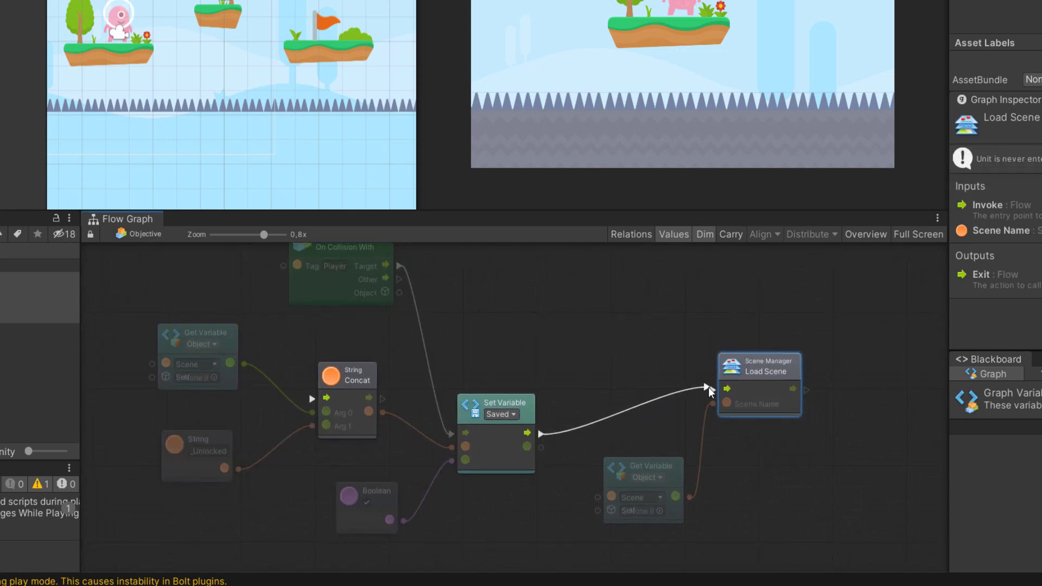
left_click_drag(663, 466, 636, 465)
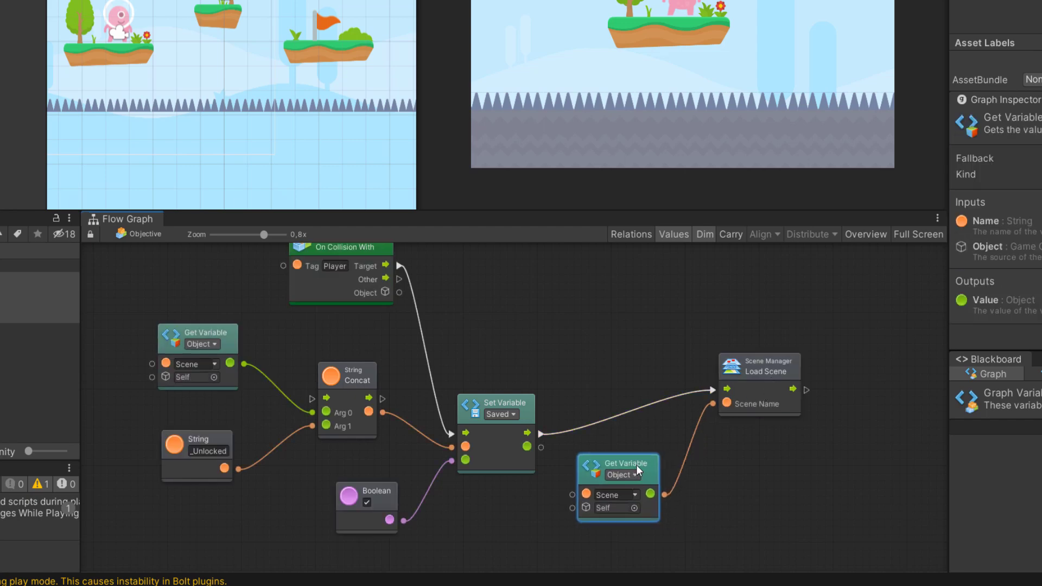
scroll(762, 452, "down", 1)
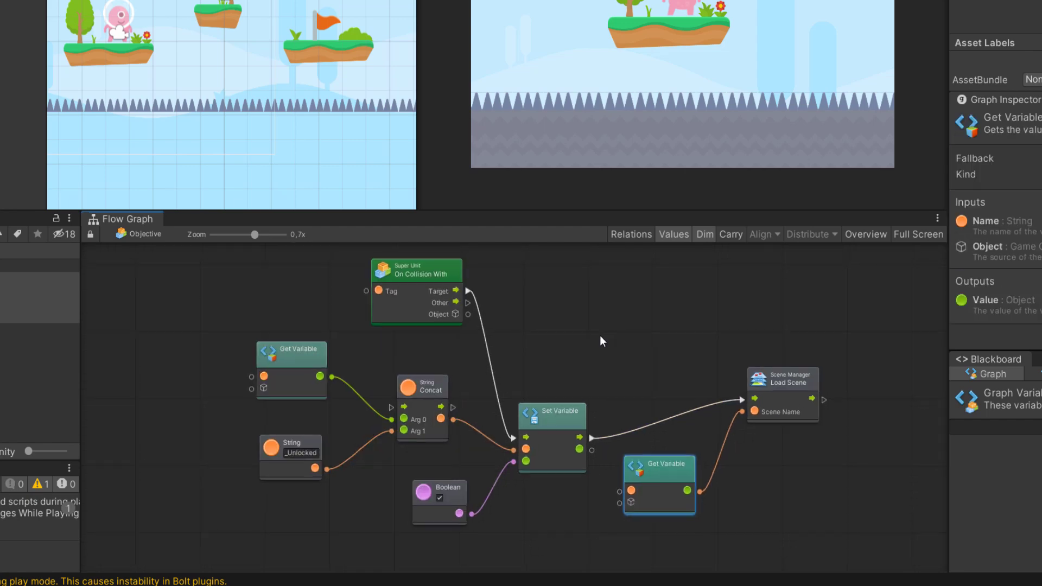
left_click(411, 263)
scroll(553, 346, "down", 1)
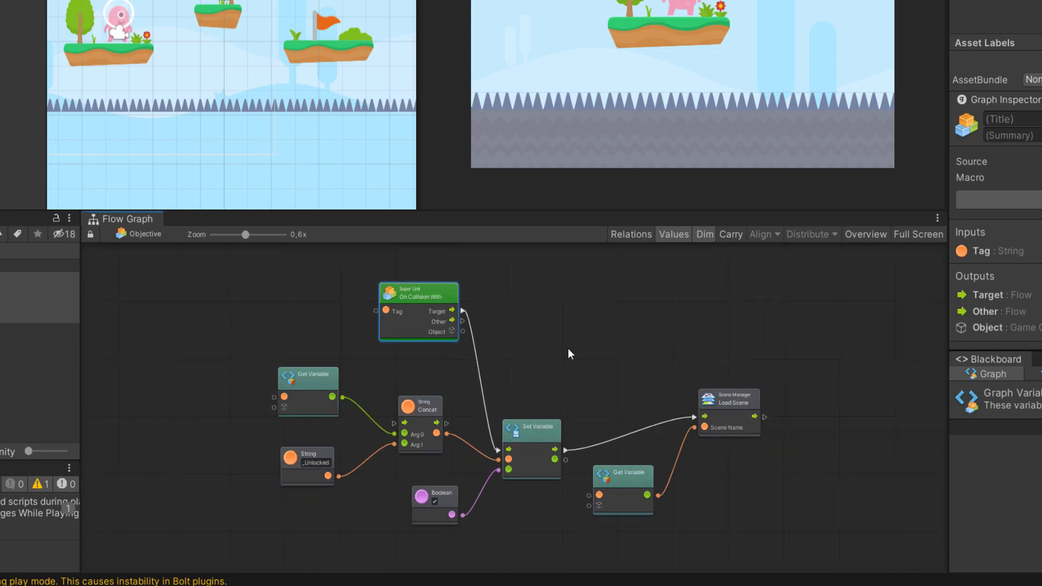
- Wrap the unlock nodes in an 'Unlock Level' group and Get Variable/Load Scene in 'Load Next Level'
mouse_move(278, 520)
left_mouse_down()
mouse_move(584, 351)
mouse_move(584, 339)
left_mouse_up()
type("Unlock")
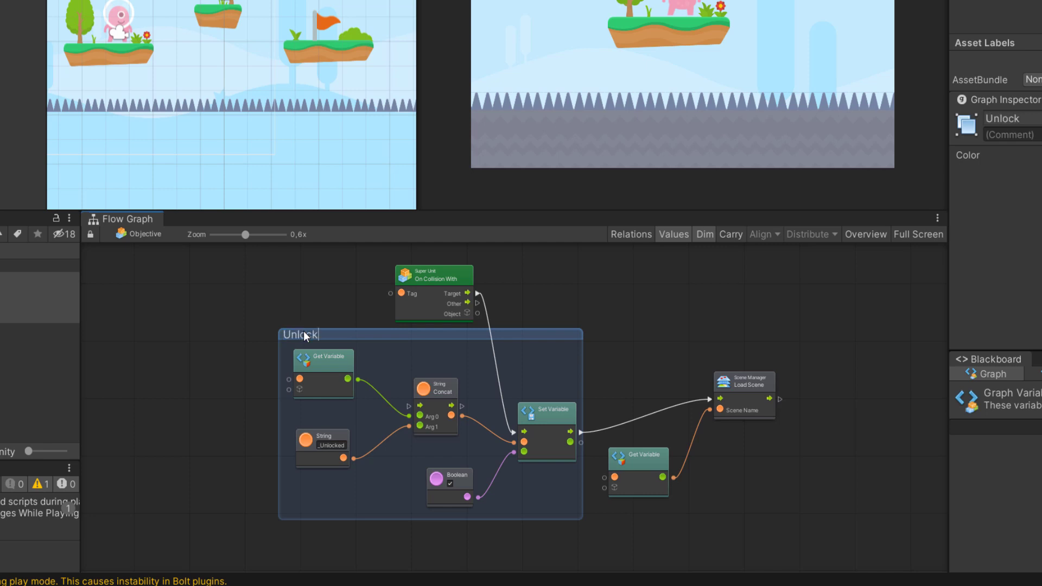
type("Level")
left_click(659, 548)
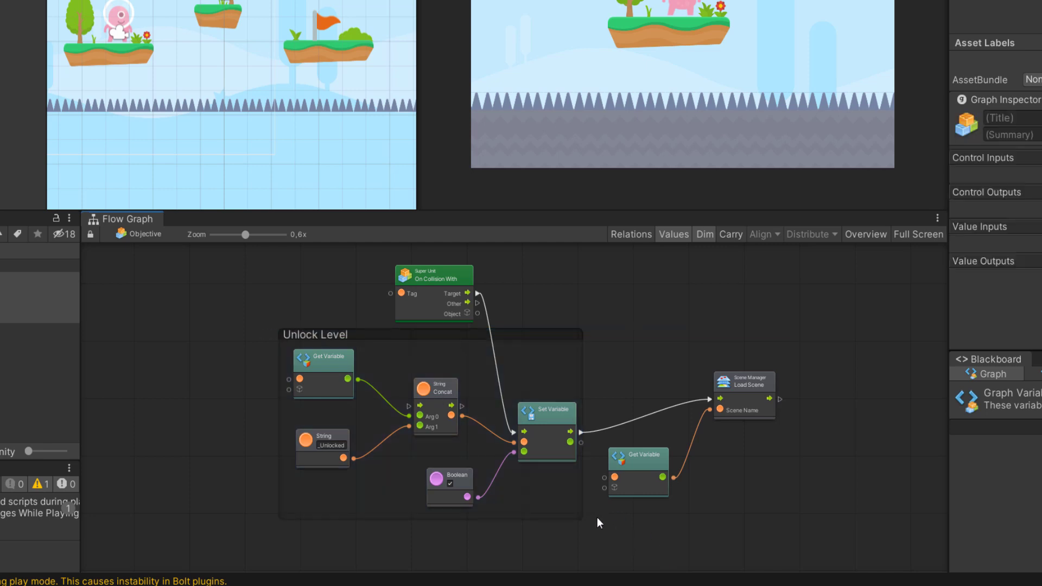
left_click_drag(593, 519, 800, 343)
type("Load Next")
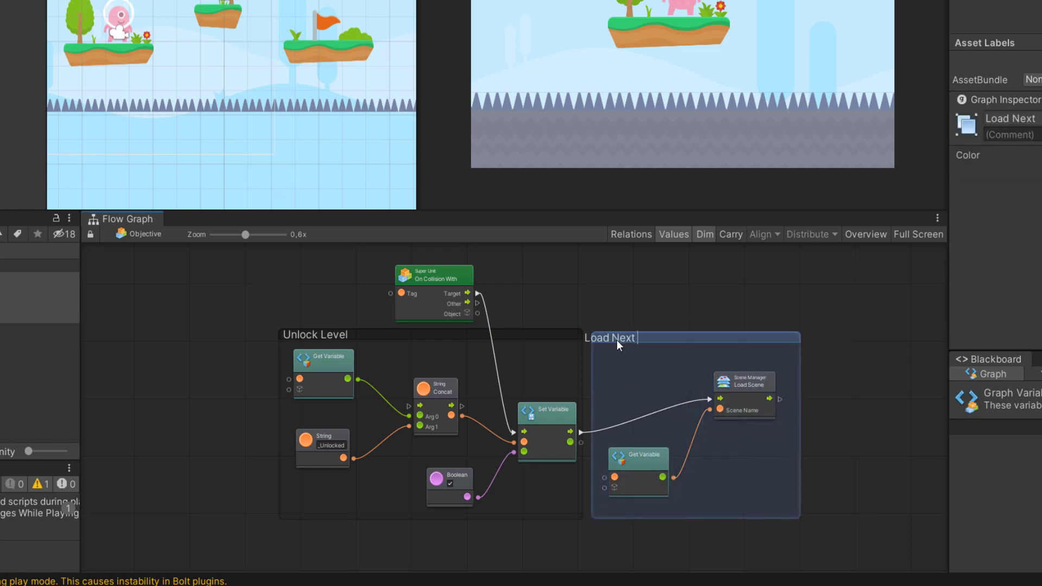
type("Level")
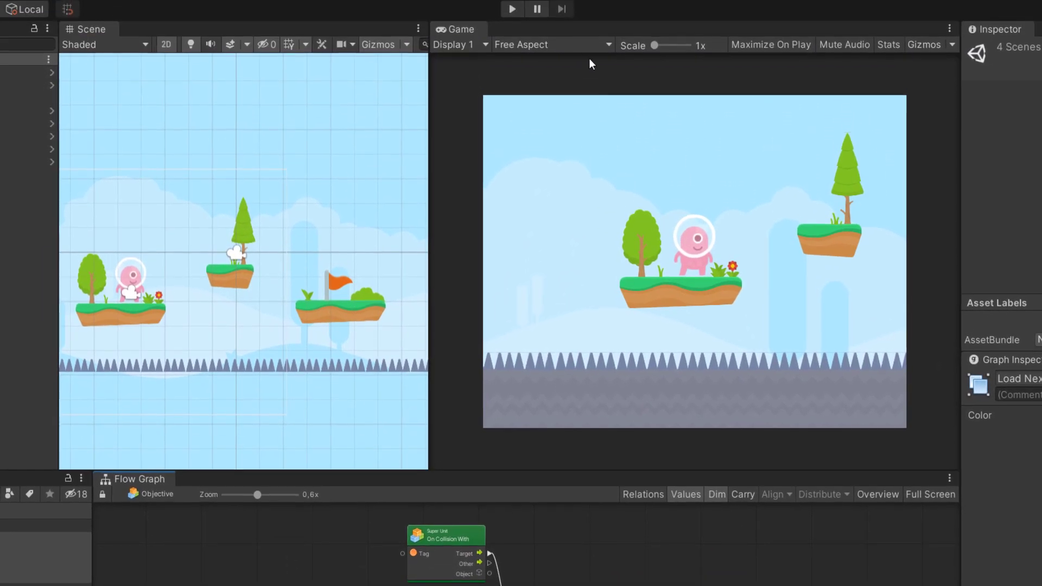
- Start play mode, show the Blackboard's saved variables, and run the character to the flag
left_click(512, 13)
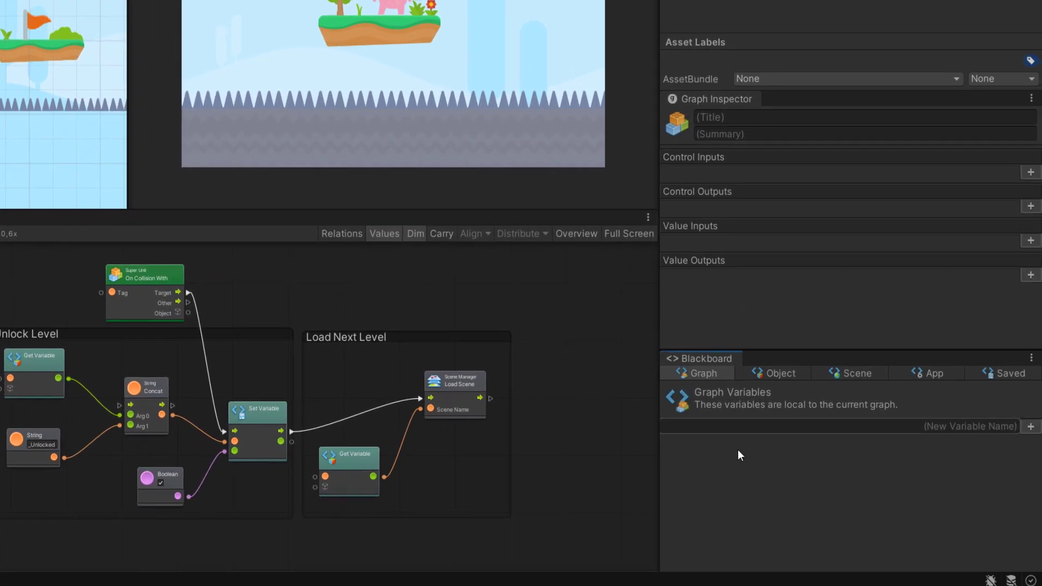
left_click(1002, 373)
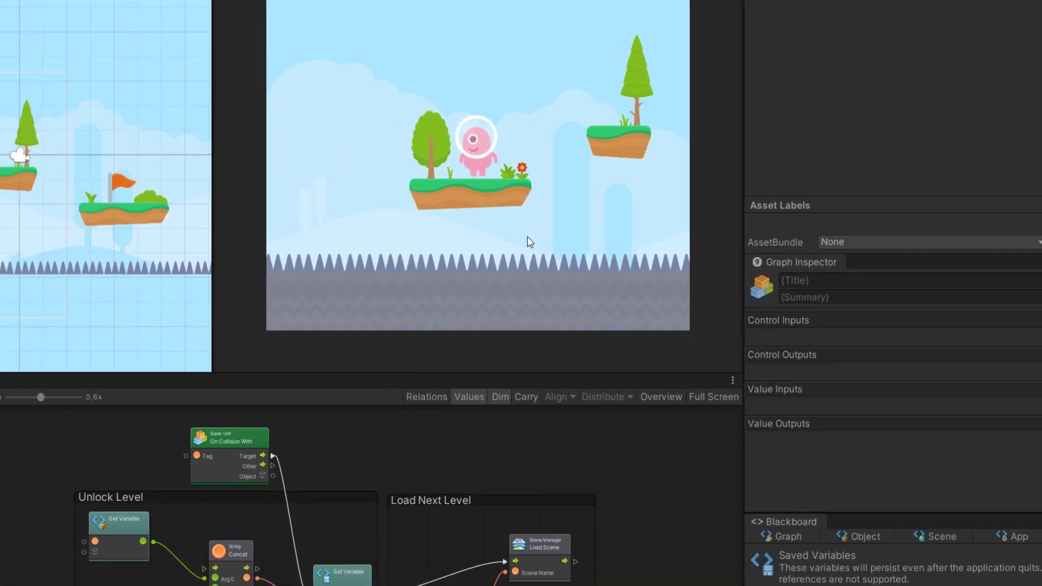
key("Right")
key("space")
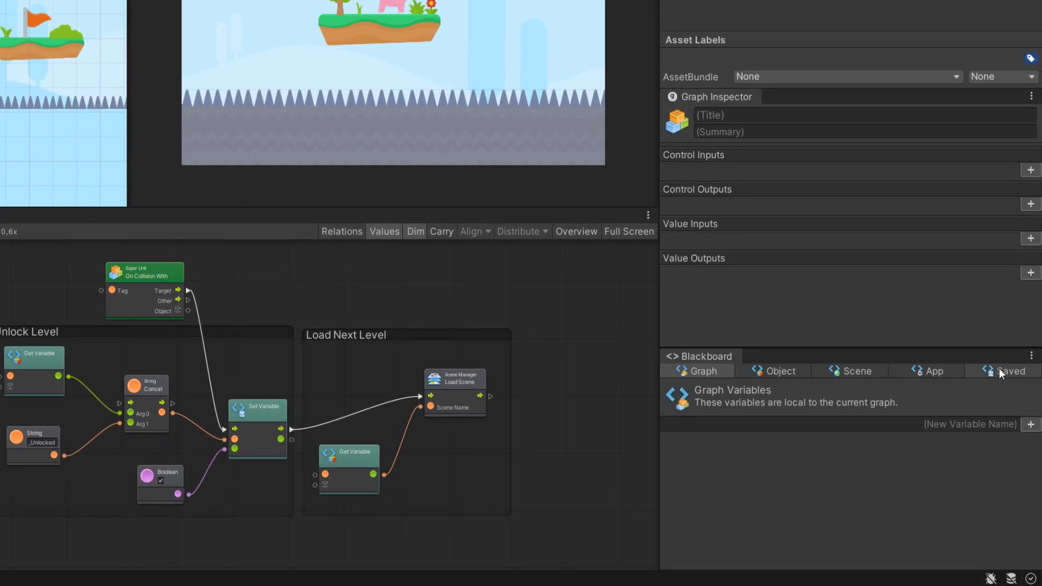
- Inspect the stored Level2_Unlocked Boolean under Saved, then move On Collision With up-left
left_click(998, 371)
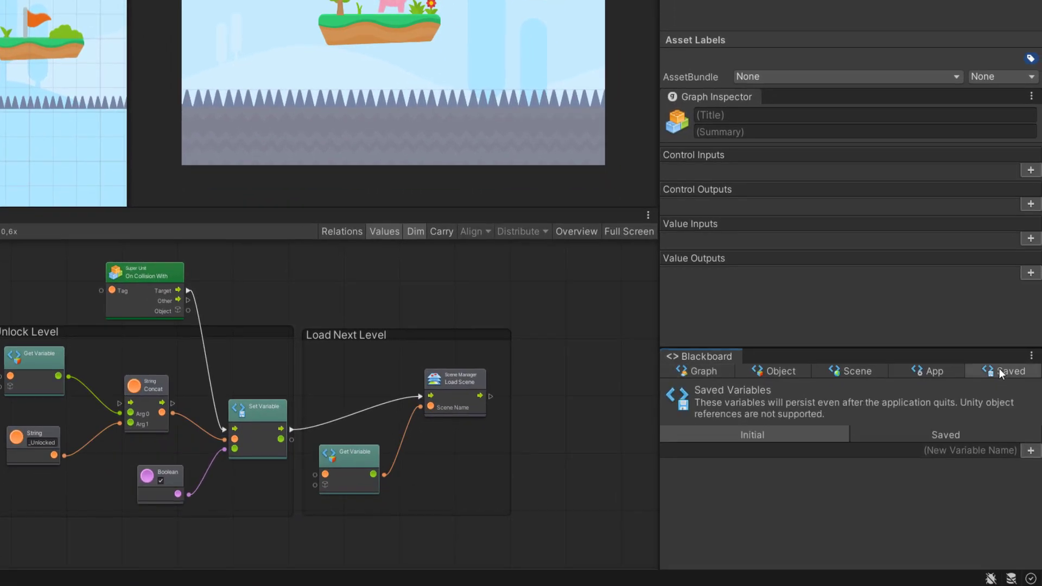
left_click(904, 434)
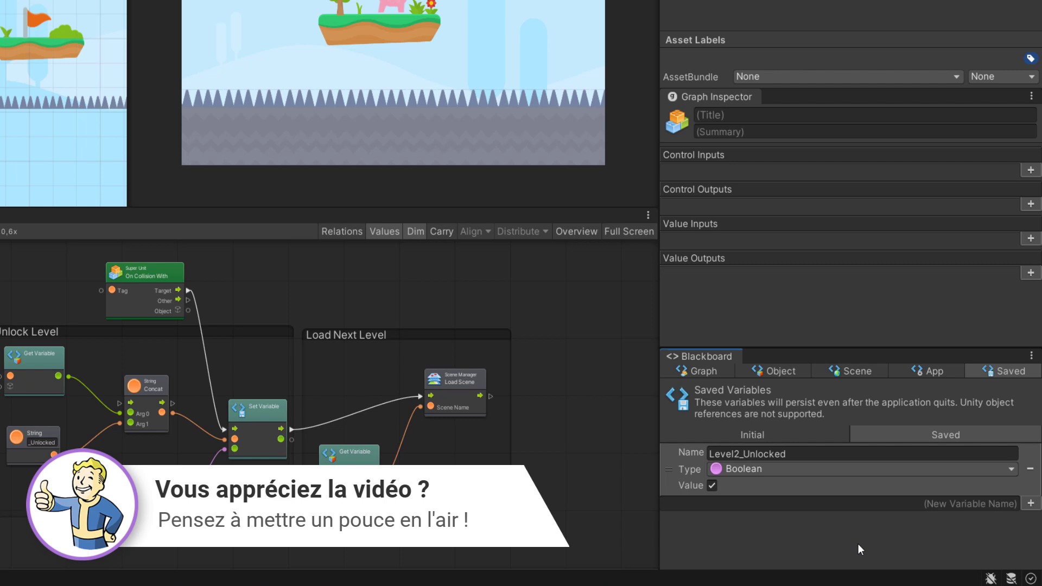
scroll(279, 377, "up", 2)
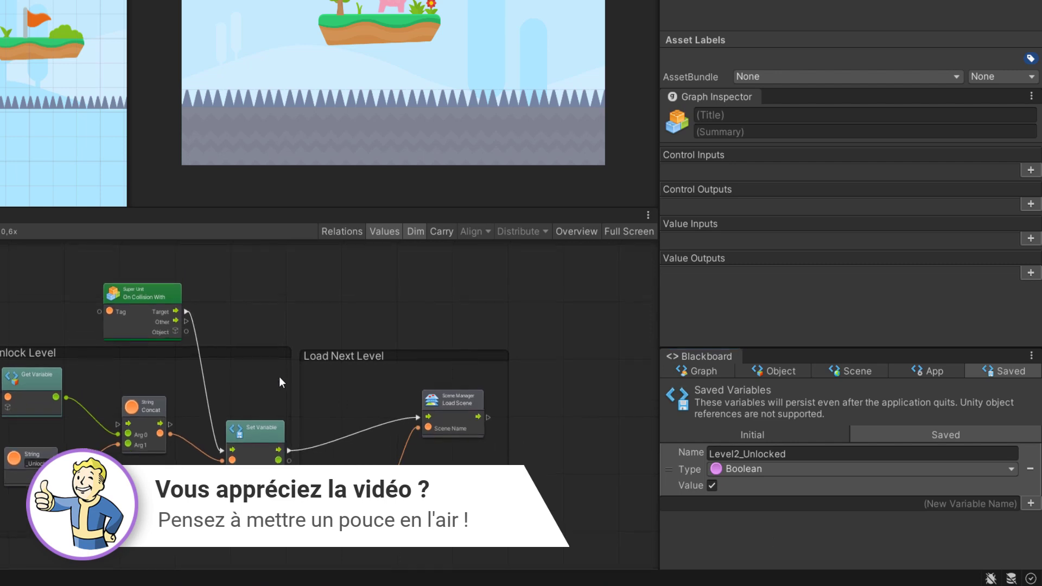
left_click_drag(161, 292, 155, 276)
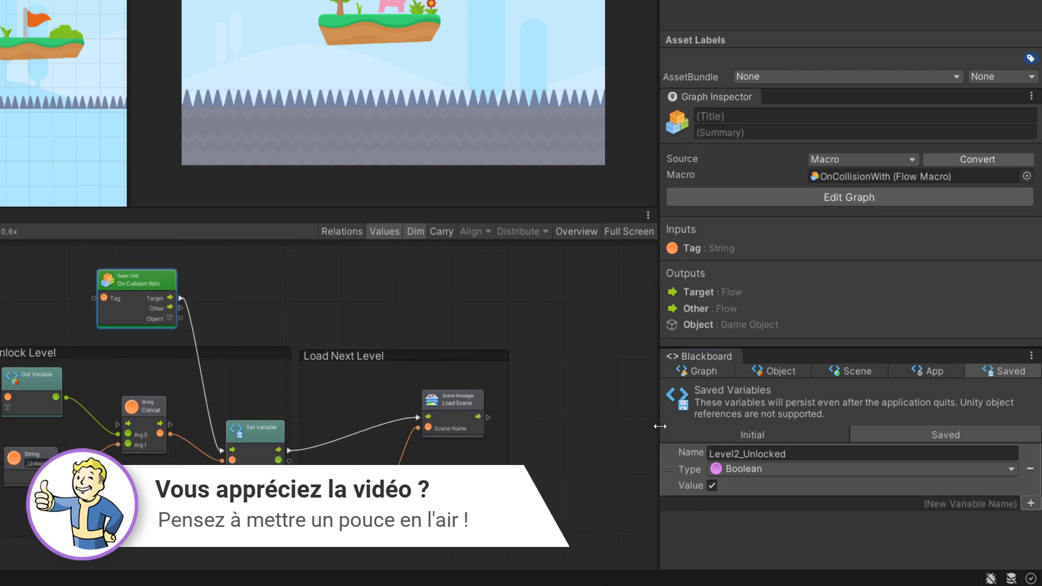